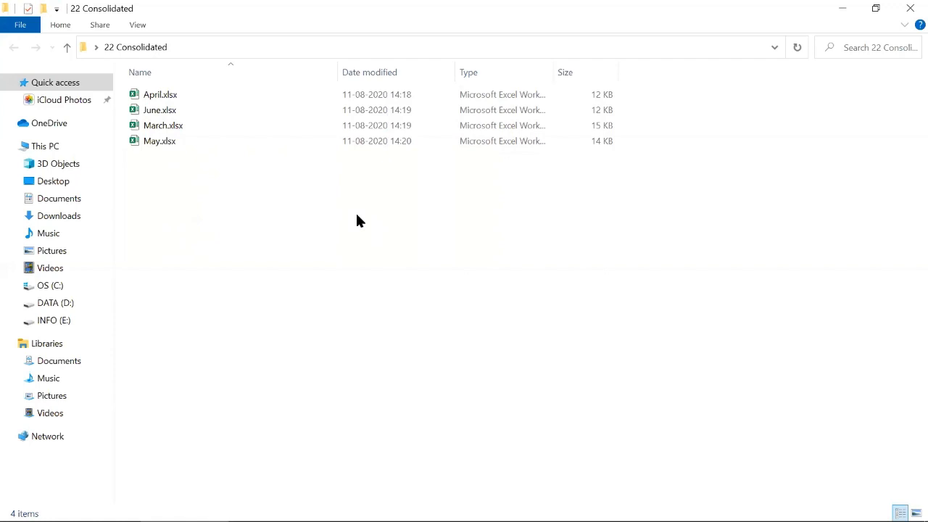
- Move April.xlsx, June.xlsx and May.xlsx out of the 22 Consolidated folder onto the desktop
left_click(159, 97)
left_click(164, 108, "ctrl")
left_click(173, 144, "ctrl")
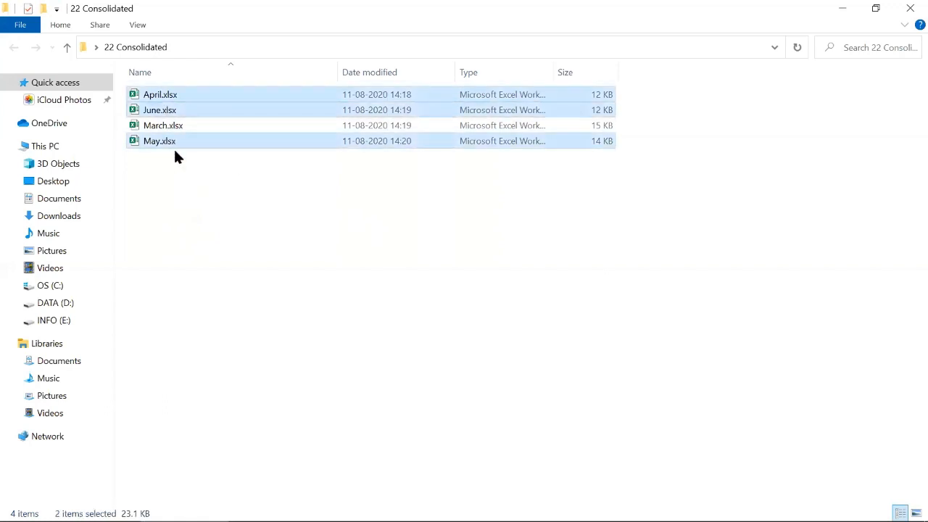
key("ctrl+x")
left_click(845, 11)
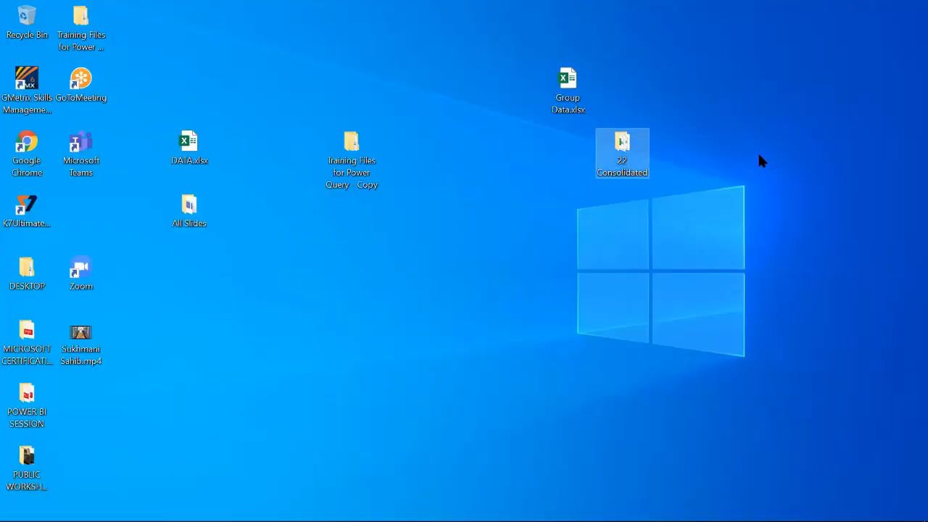
right_click(758, 156)
left_click(793, 234)
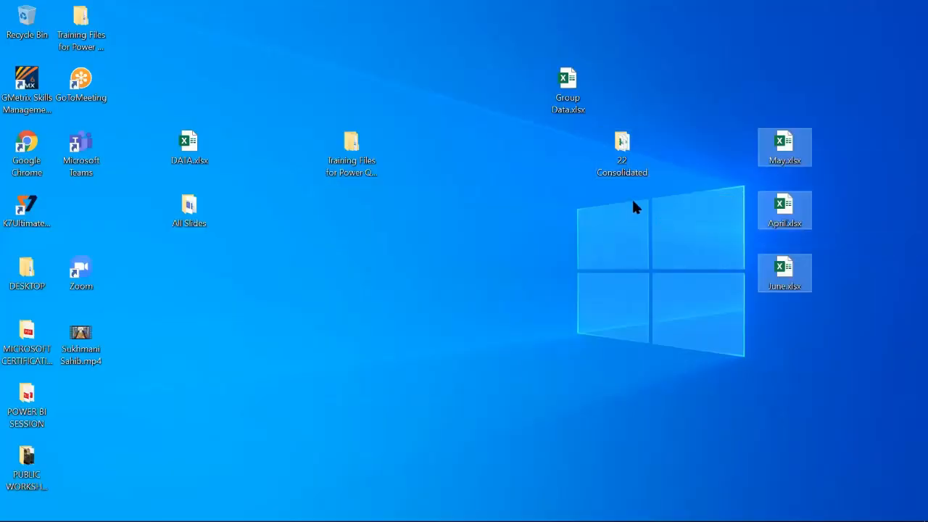
- Open the 22 Consolidated folder to check which files remain, and close it again
double_click(622, 148)
left_click(544, 86)
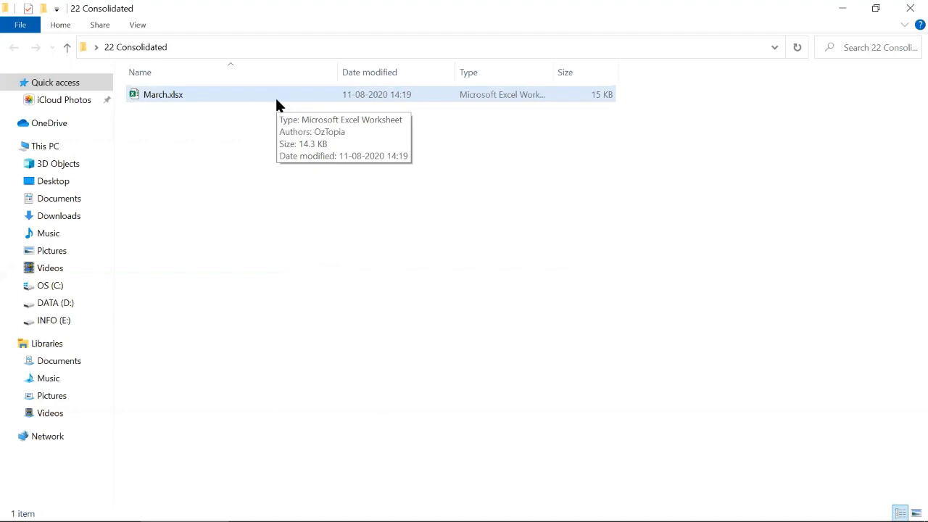
left_click(911, 8)
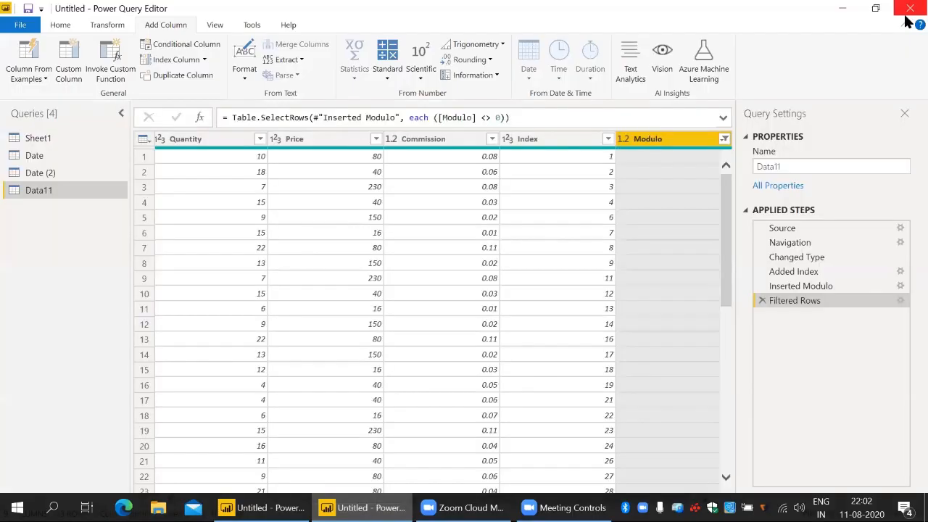
- Close the open query editor without applying the pending changes, and close its Power BI report
left_click(909, 9)
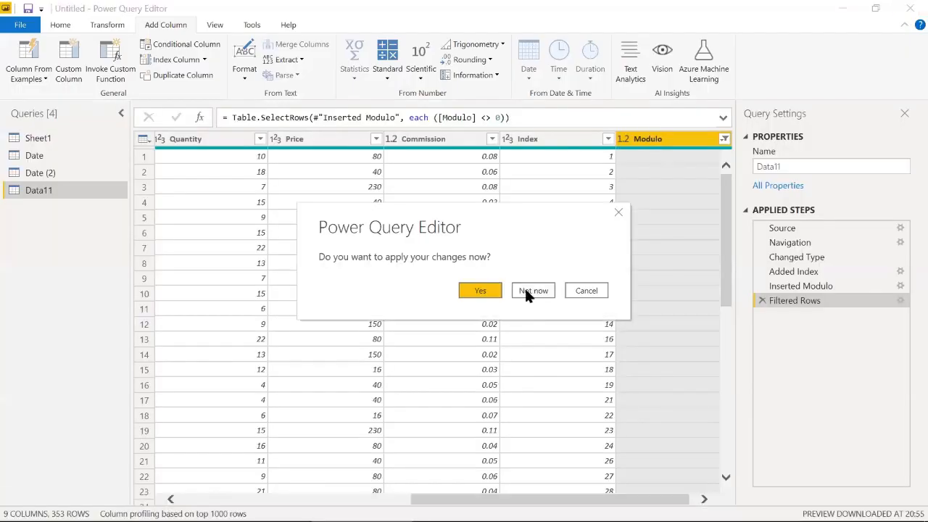
left_click(524, 287)
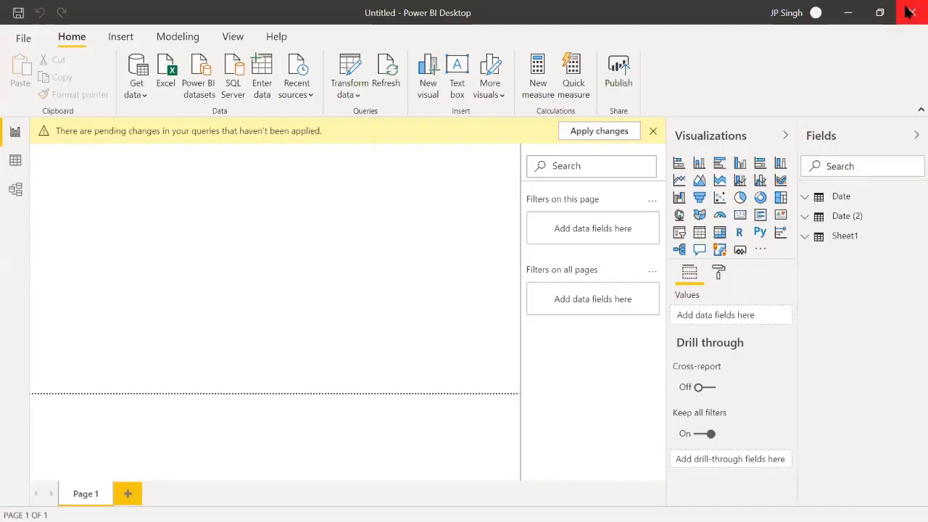
left_click(911, 7)
left_click(526, 291)
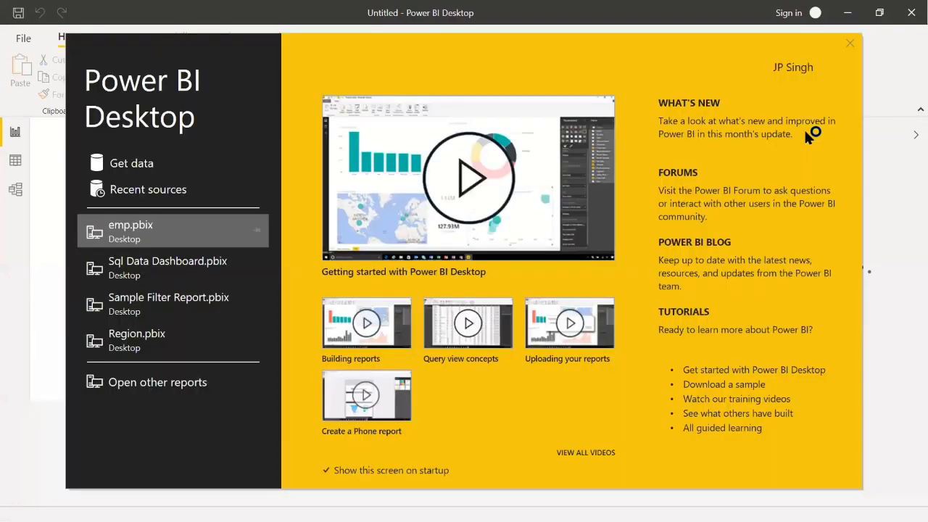
- Dismiss the start screen of the new Power BI Desktop report and connect to a Folder data source
left_click(850, 43)
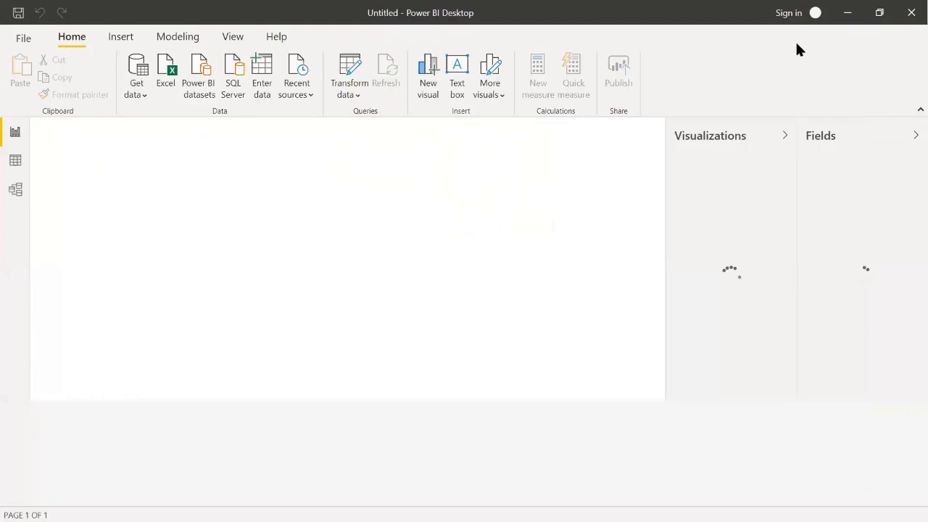
left_click(138, 85)
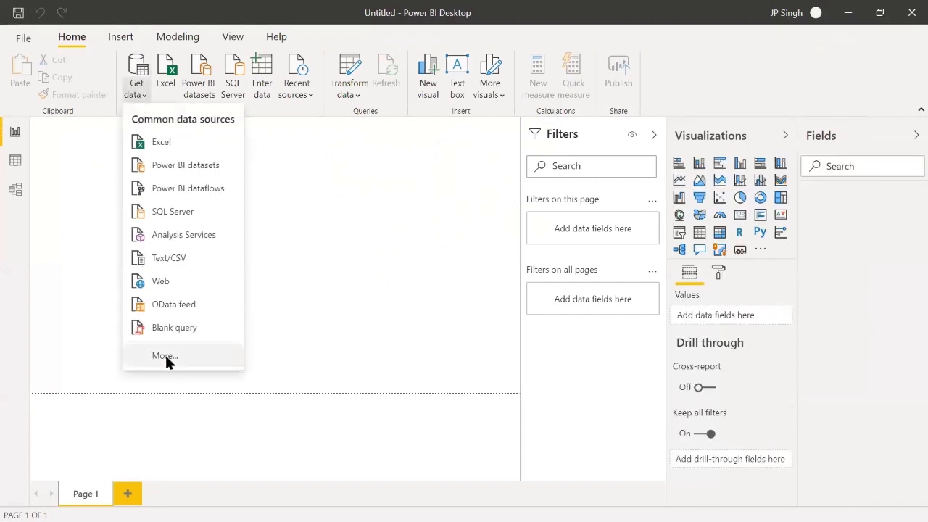
left_click(233, 340)
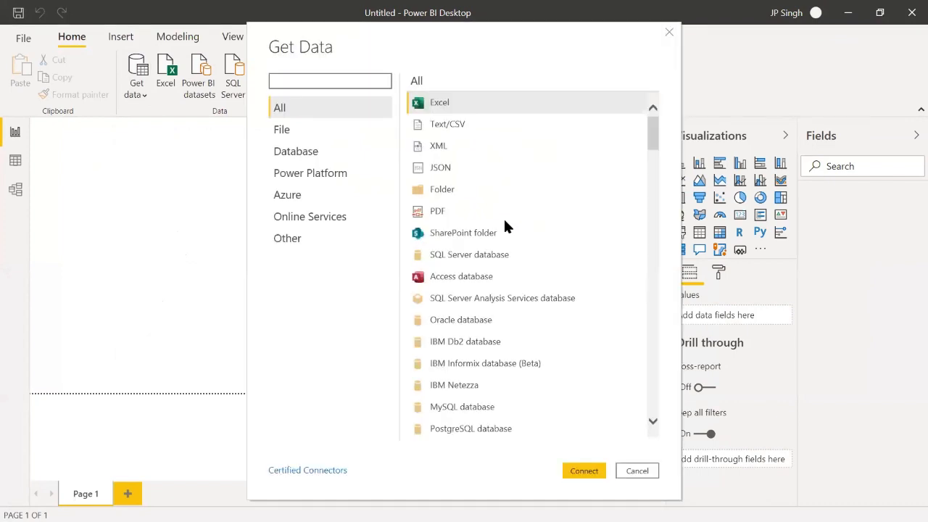
left_click(440, 190)
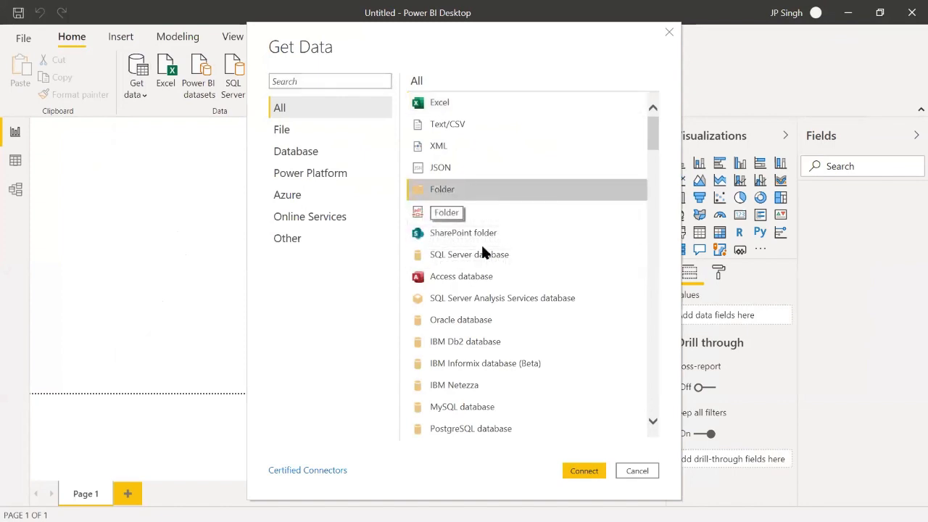
left_click(579, 473)
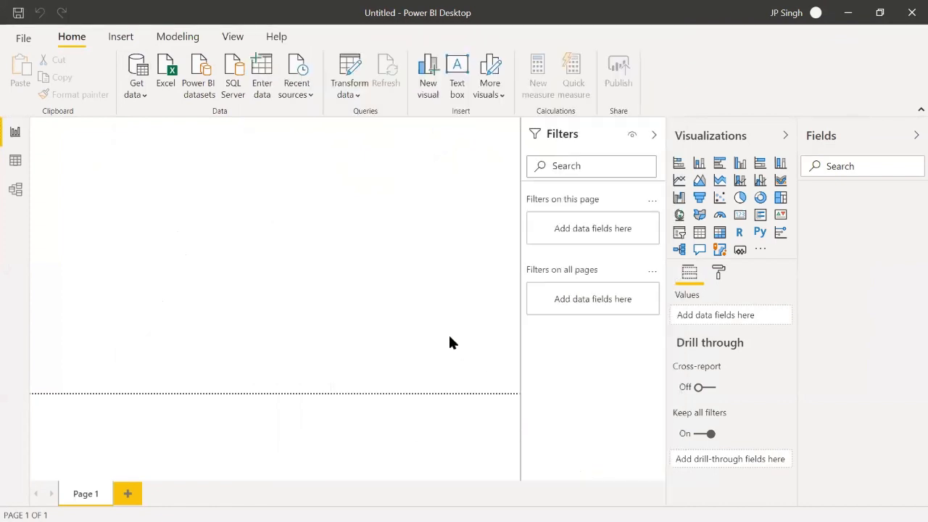
- Choose the desktop folder 22 Consolidated as the folder path and load its file list for transformation
left_click(587, 244)
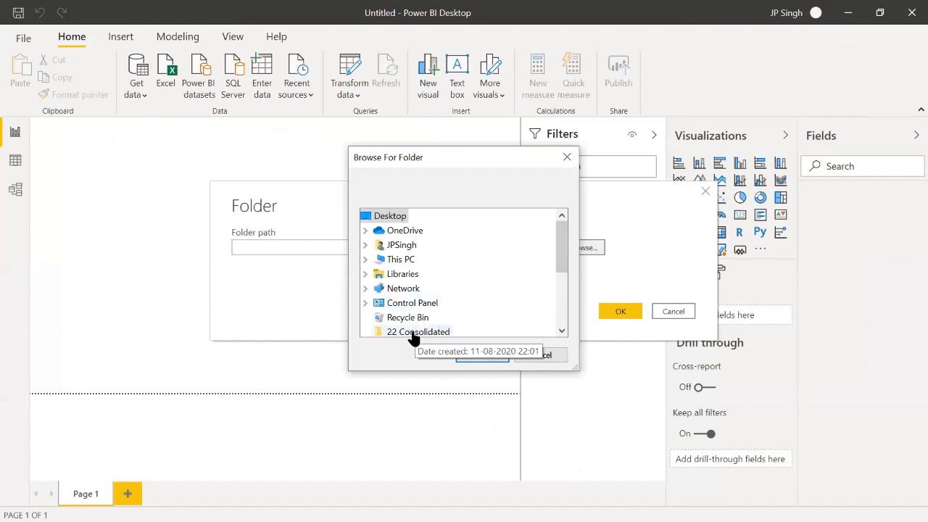
left_click(413, 333)
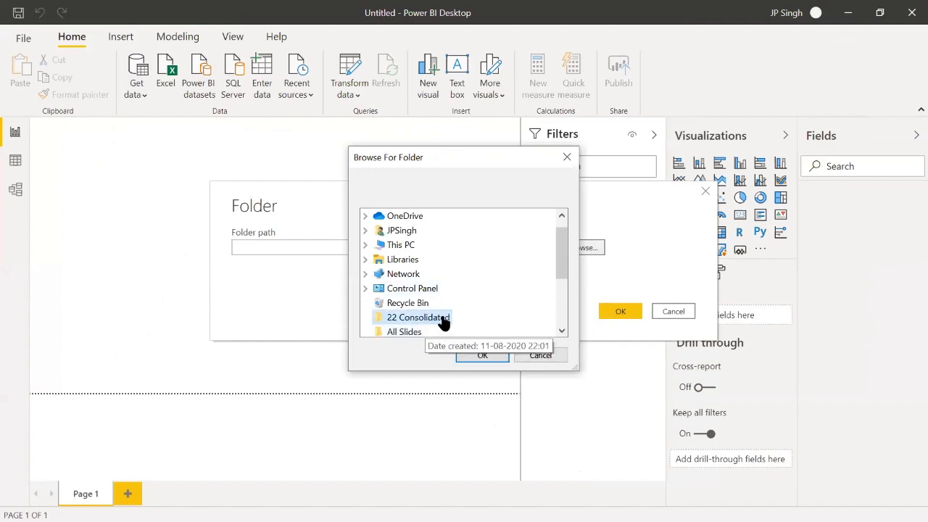
left_click(486, 358)
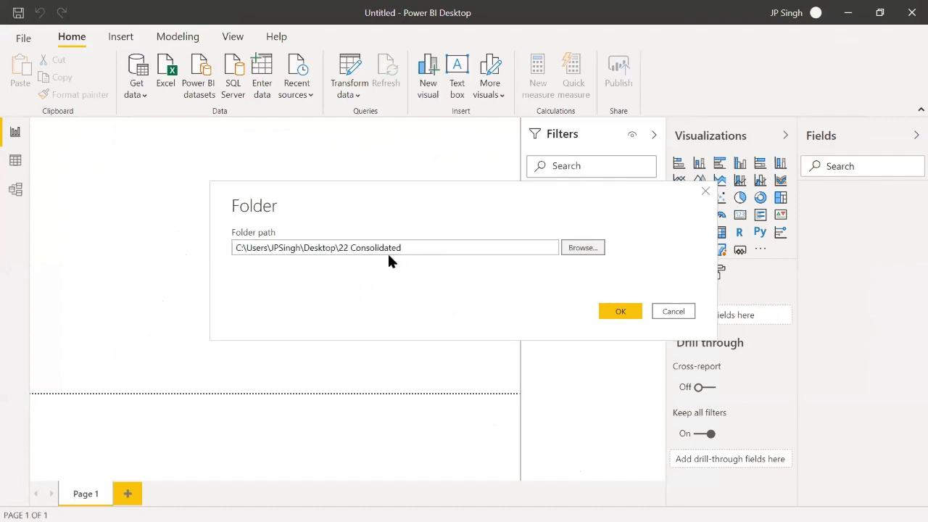
left_click(620, 312)
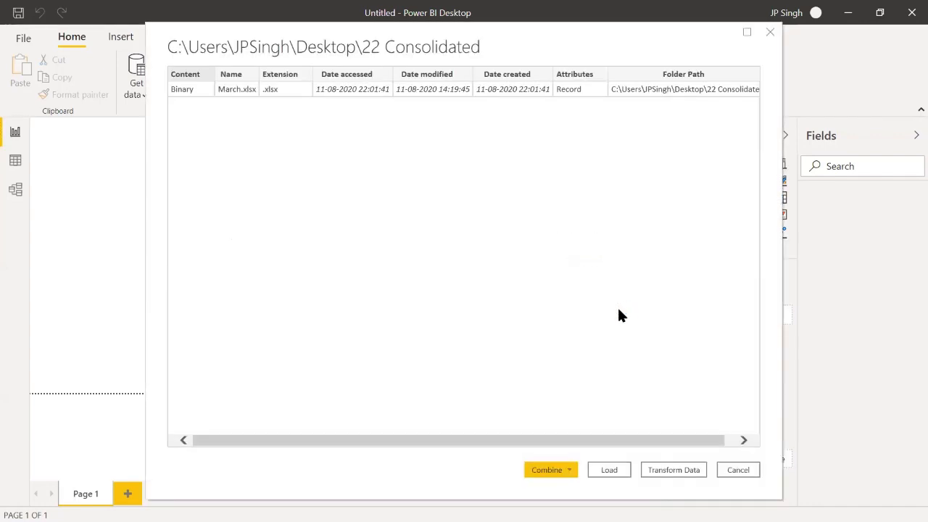
left_click(674, 469)
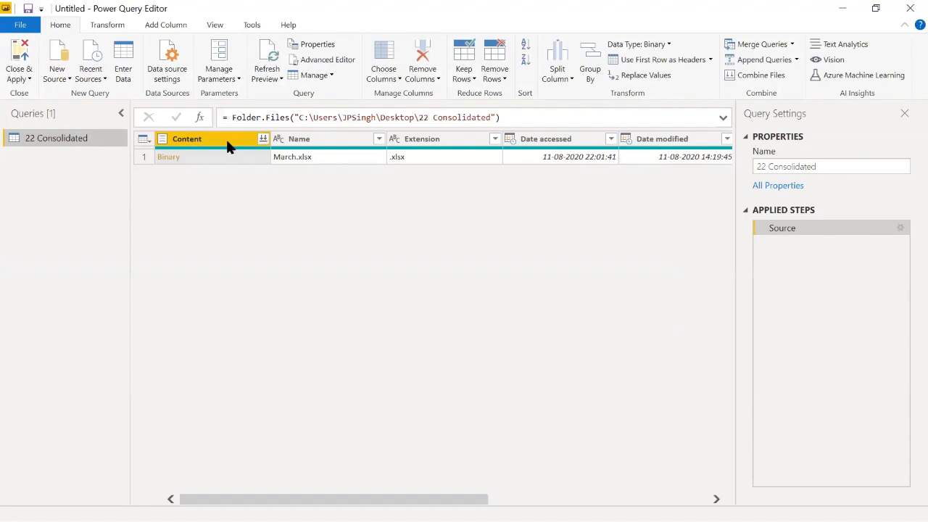
- Keep only the Content and Name columns of the file list and remove all other columns
left_click(313, 137)
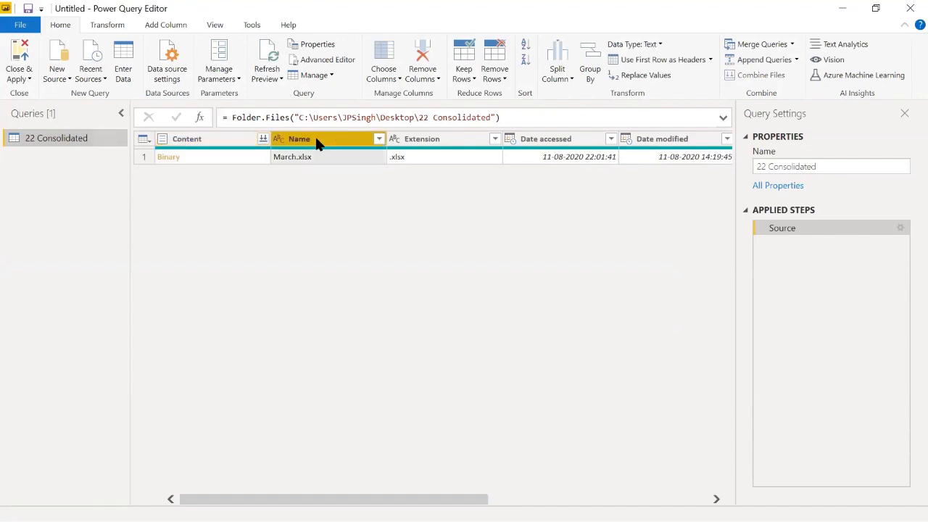
left_click(439, 135)
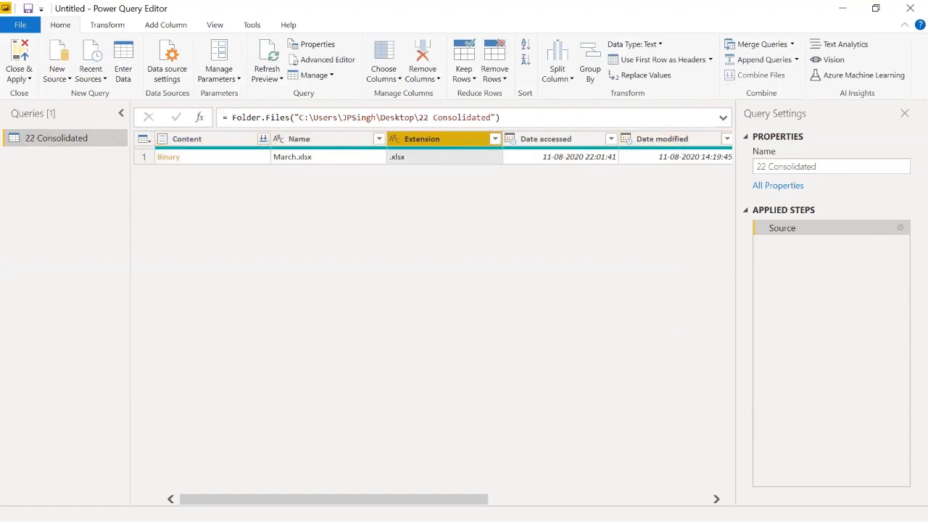
left_click_drag(450, 499, 681, 501)
left_click_drag(551, 500, 326, 486)
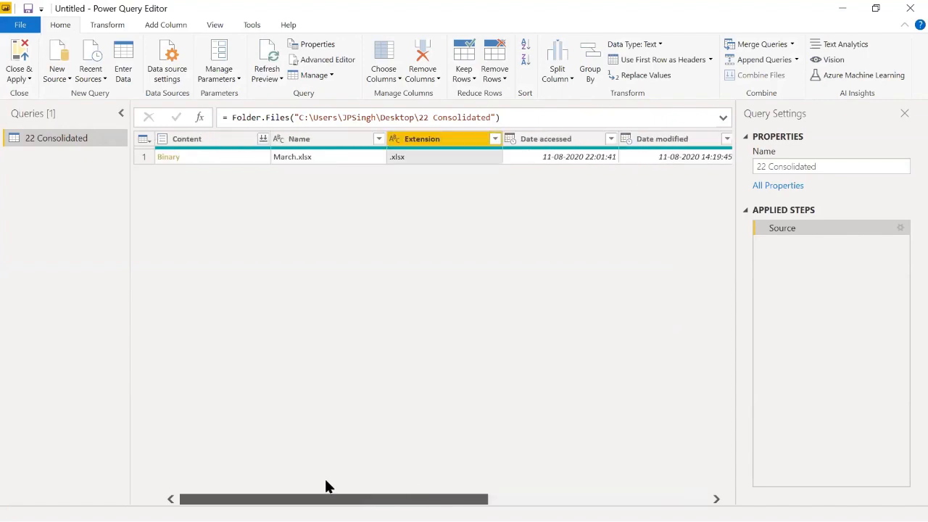
left_click(224, 138)
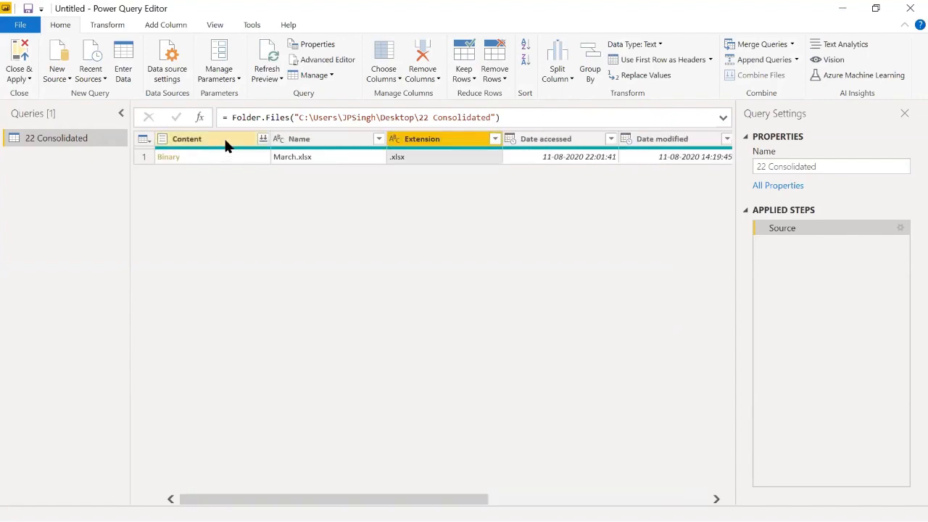
left_click(303, 141, "ctrl")
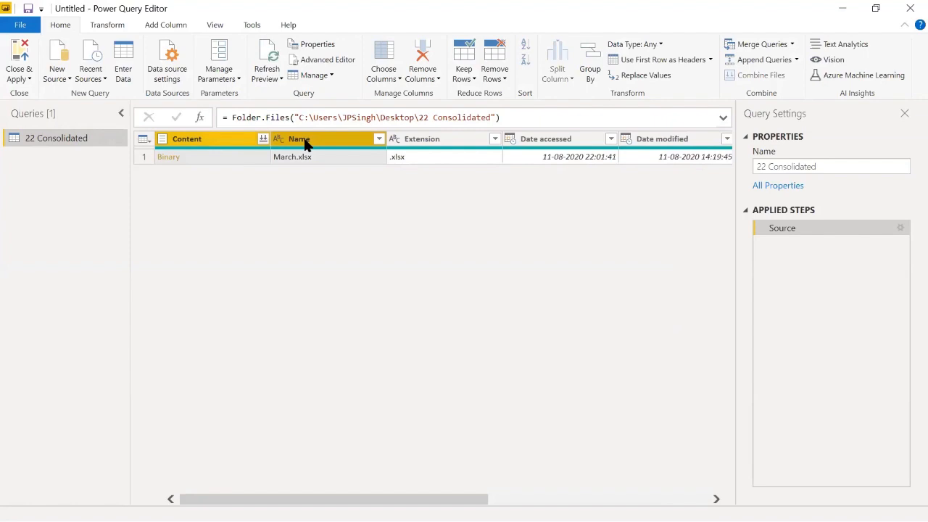
right_click(304, 143)
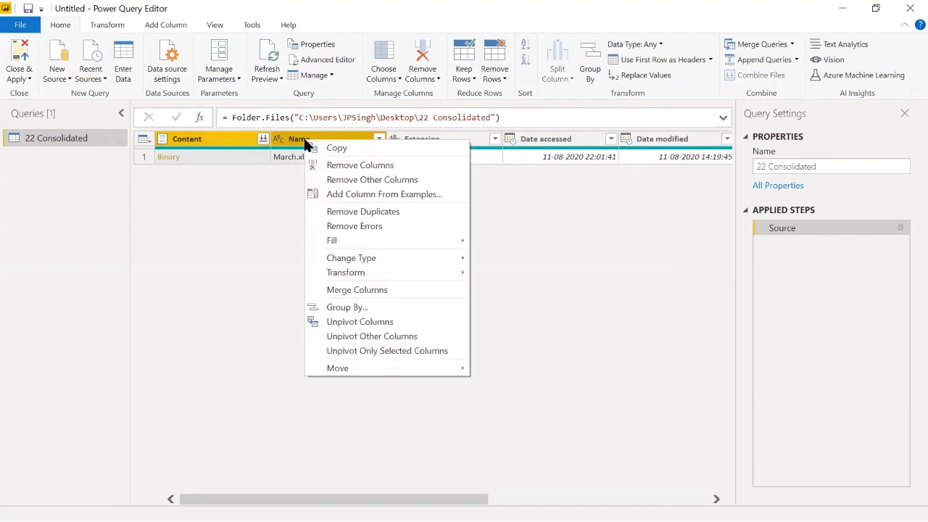
left_click(336, 181)
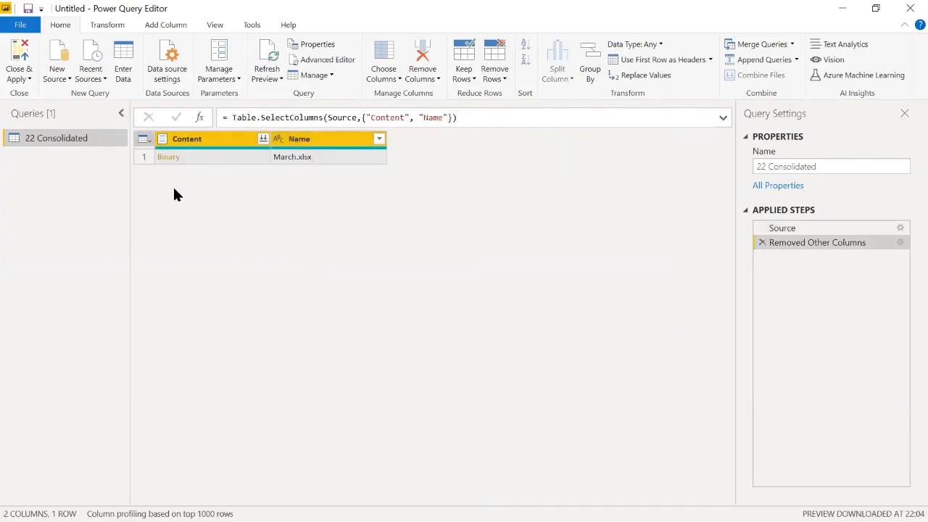
- Start a custom column and begin its formula with the Excel.Workbook function
left_click(164, 28)
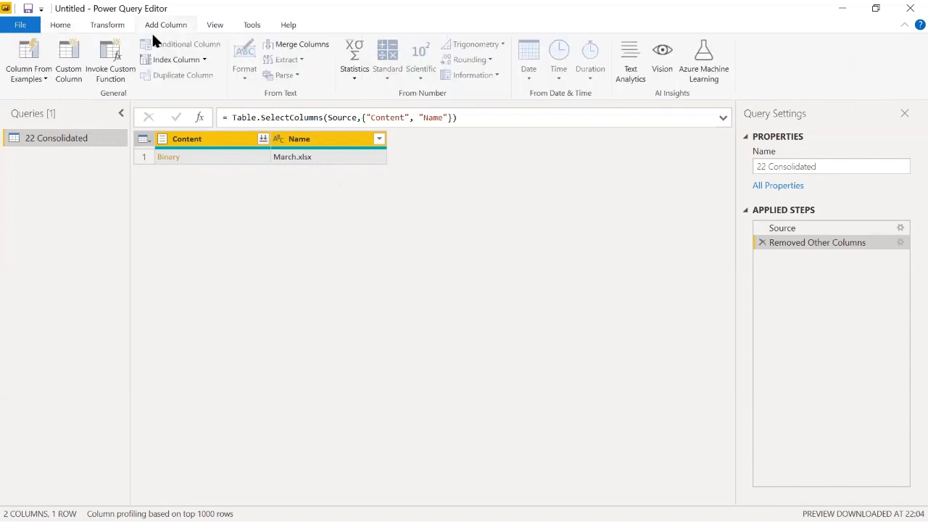
left_click(66, 75)
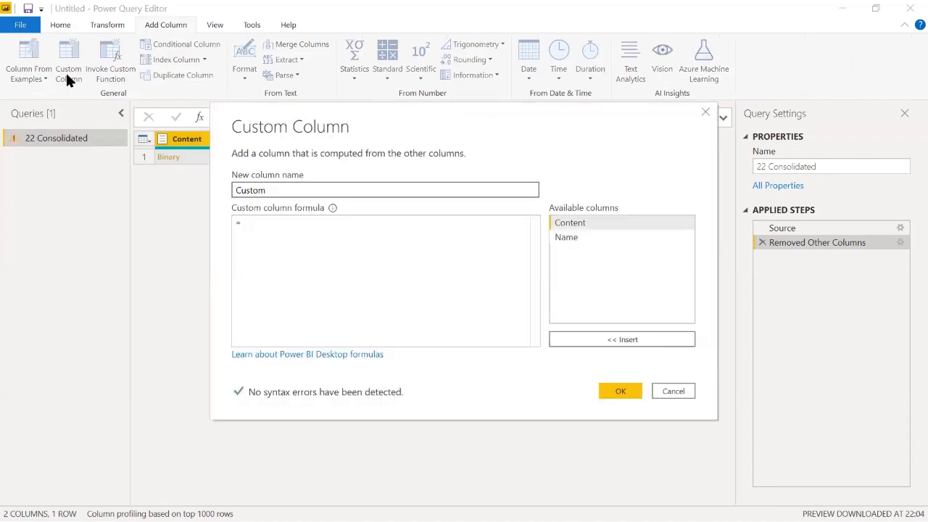
left_click(260, 229)
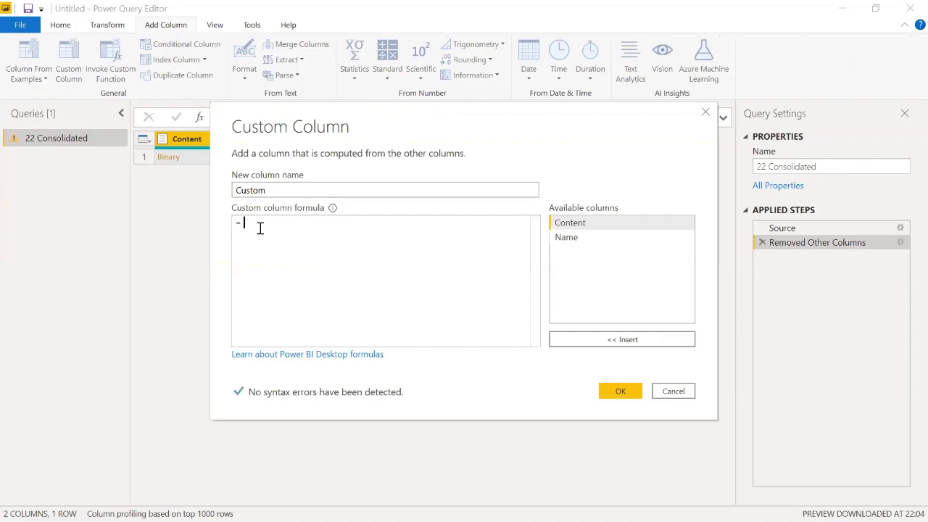
type("excel")
key("BackSpace")
key("BackSpace")
key("BackSpace")
key("BackSpace")
key("BackSpace")
type("E")
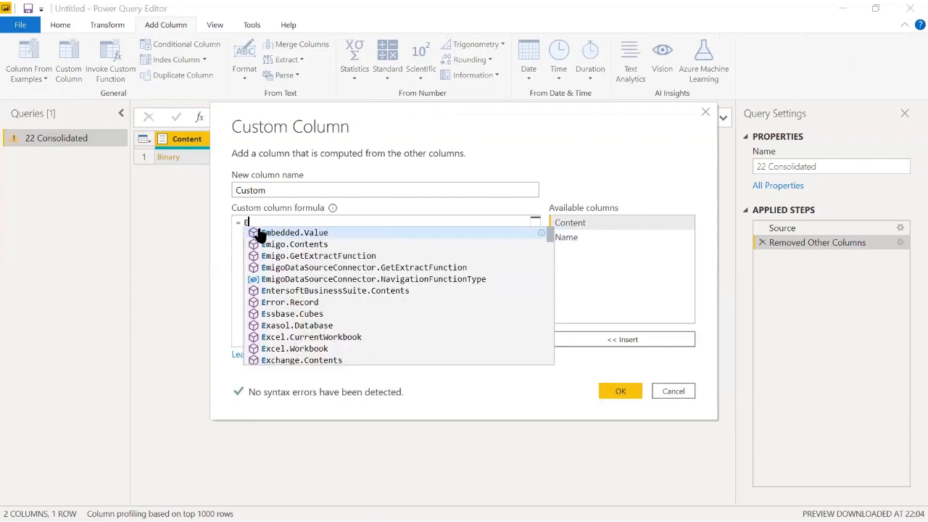
type("xcel")
key("Down")
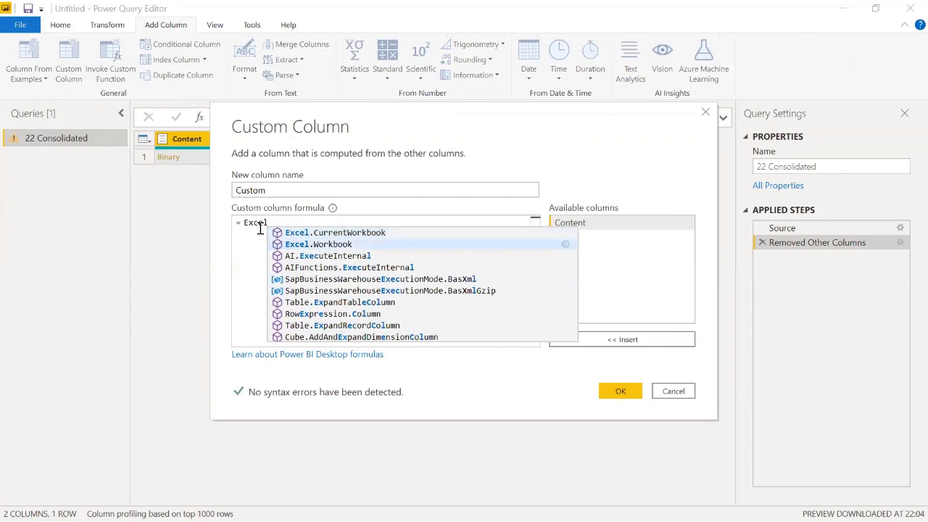
key("Tab")
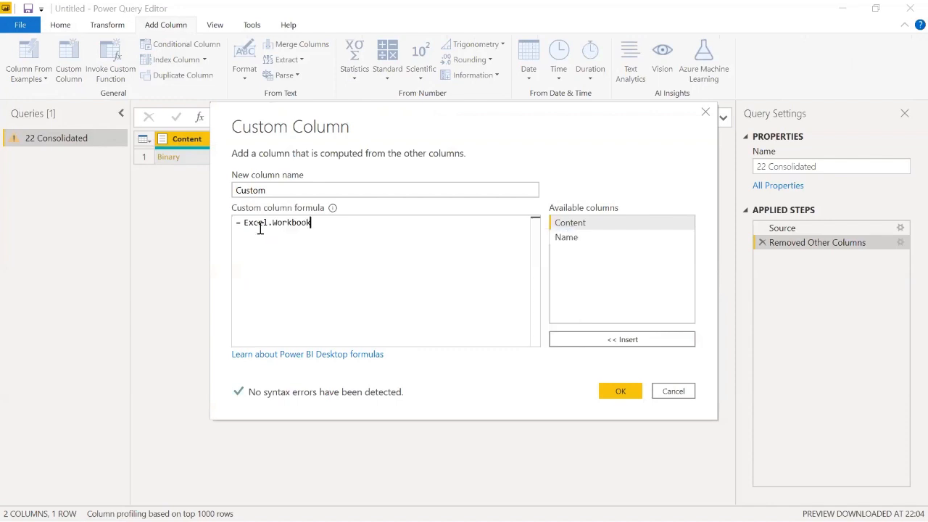
- Complete the formula as Excel.Workbook([Content]) and add the custom column to the query
type("(")
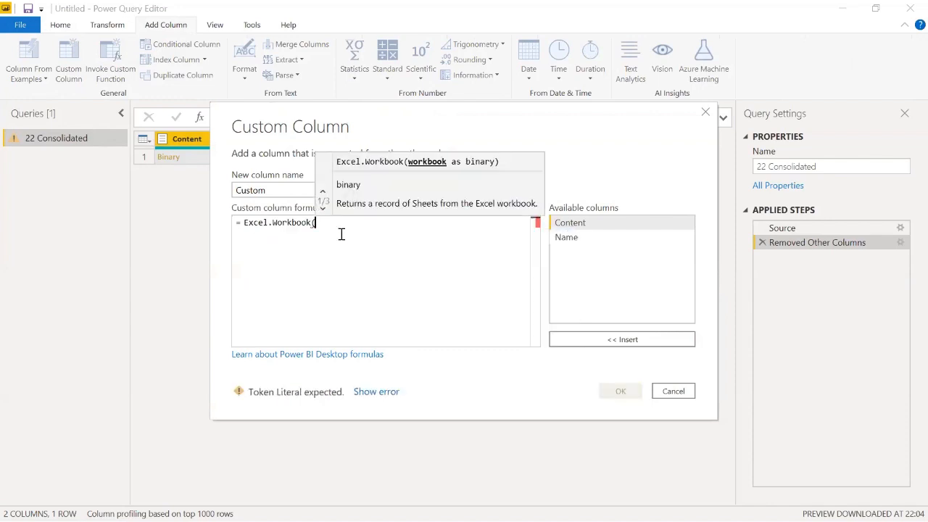
double_click(568, 223)
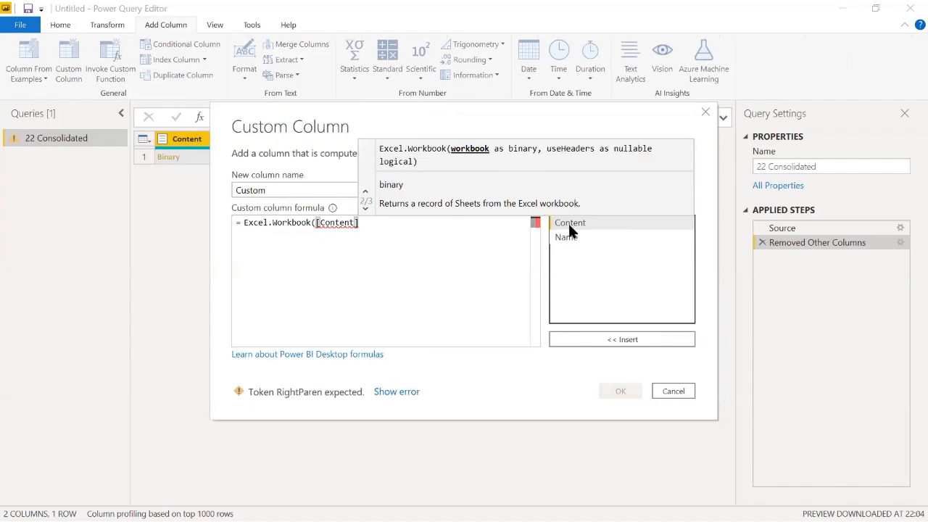
type(")")
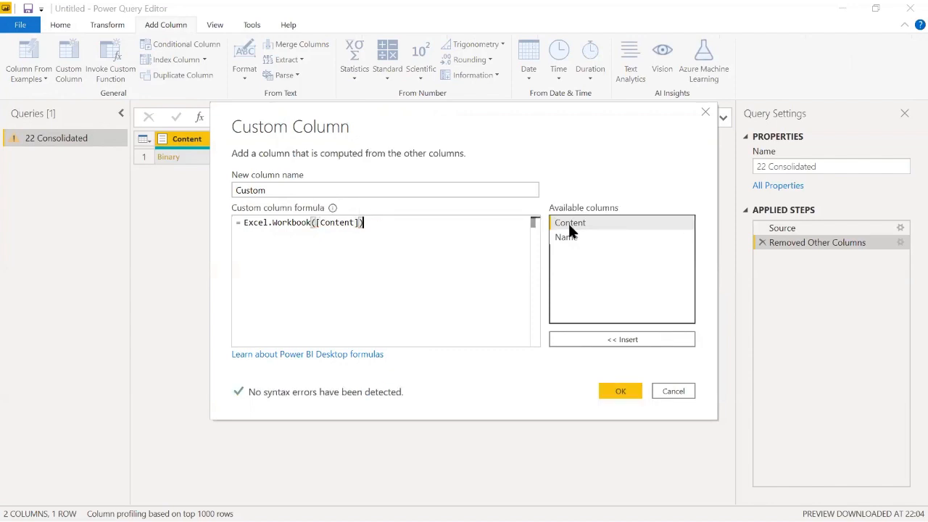
left_click(608, 388)
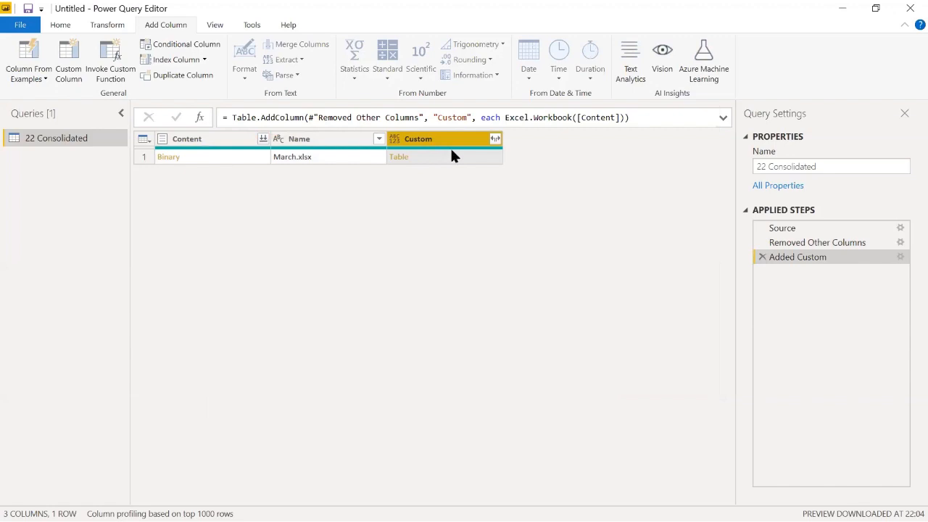
- Expand the Custom column to only its Data field, without using the original column name as prefix
left_click(495, 140)
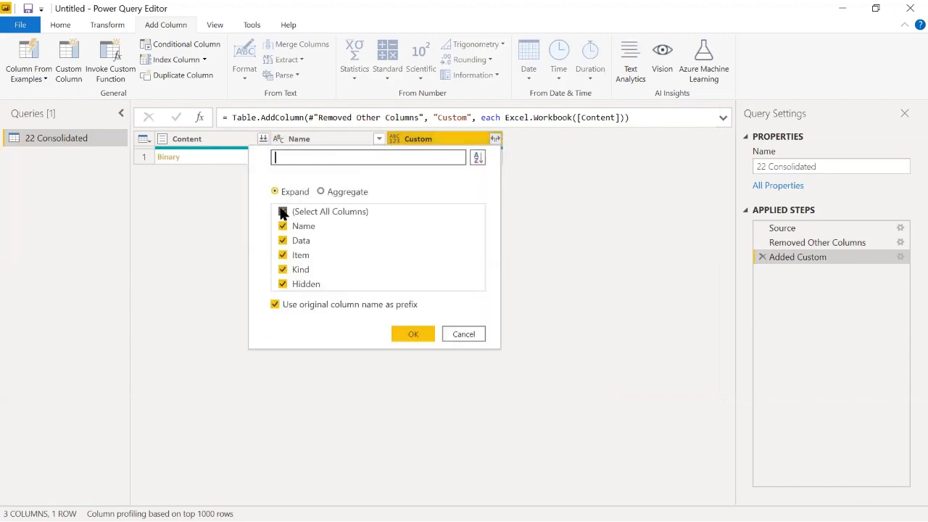
left_click(283, 212)
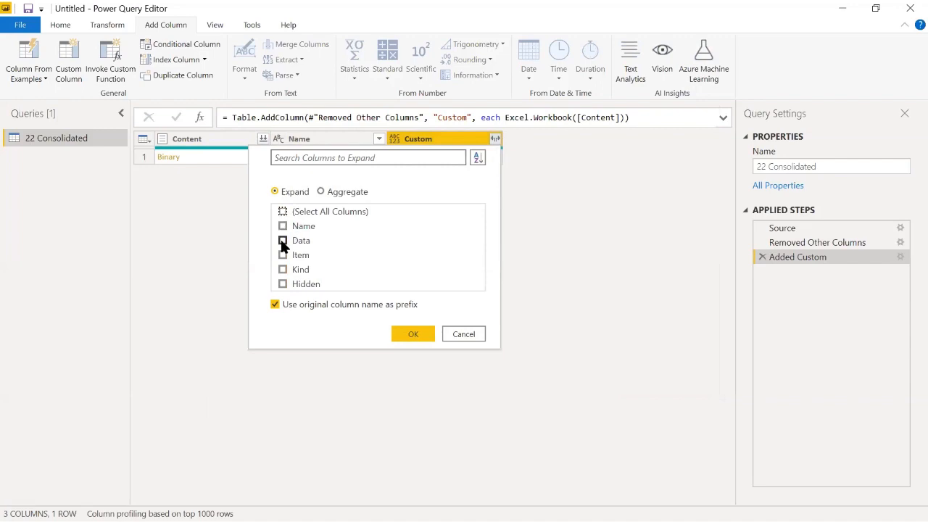
left_click(282, 241)
left_click(274, 305)
left_click(413, 335)
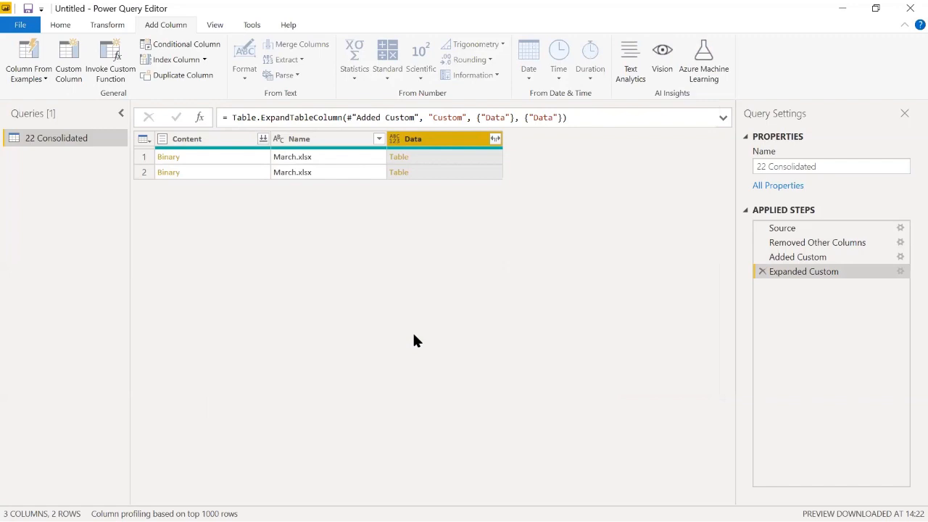
- Preview both nested tables in the Data column and remove the top 1 row from the query
left_click(431, 158)
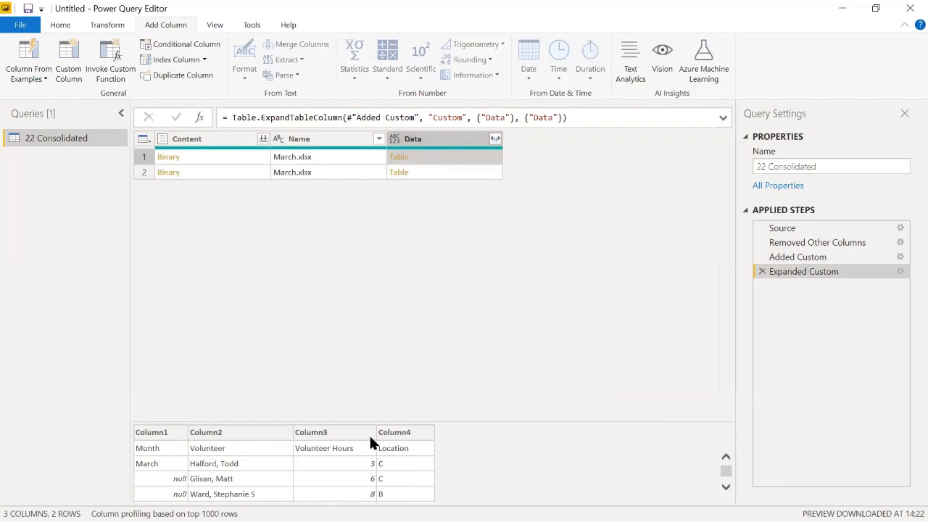
left_click(439, 172)
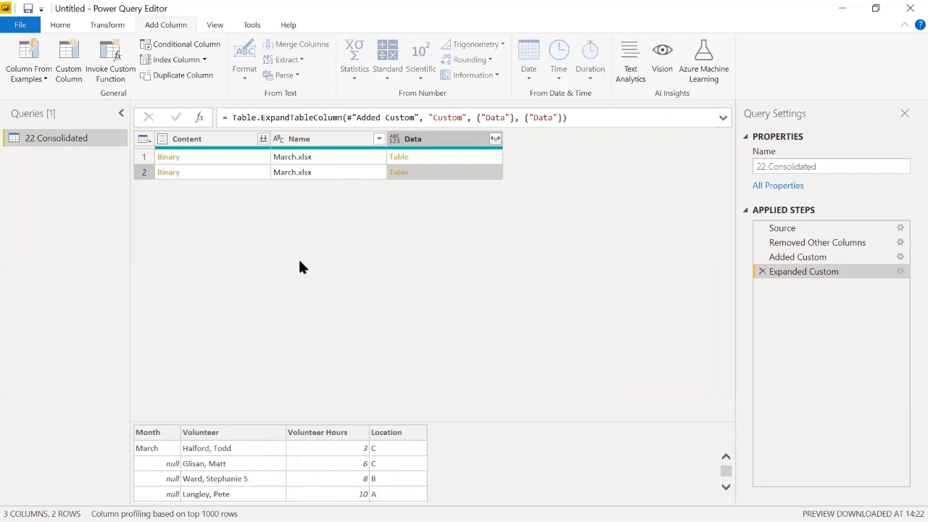
left_click(150, 156)
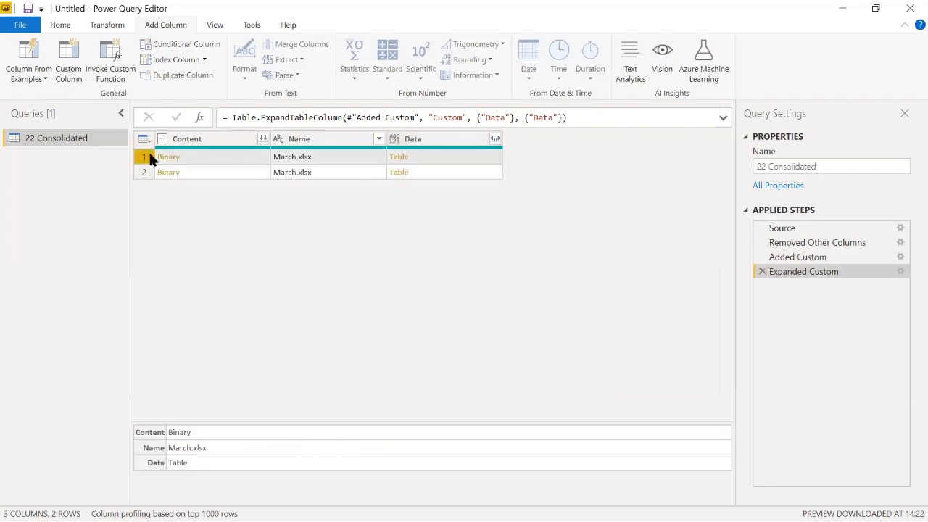
left_click(65, 26)
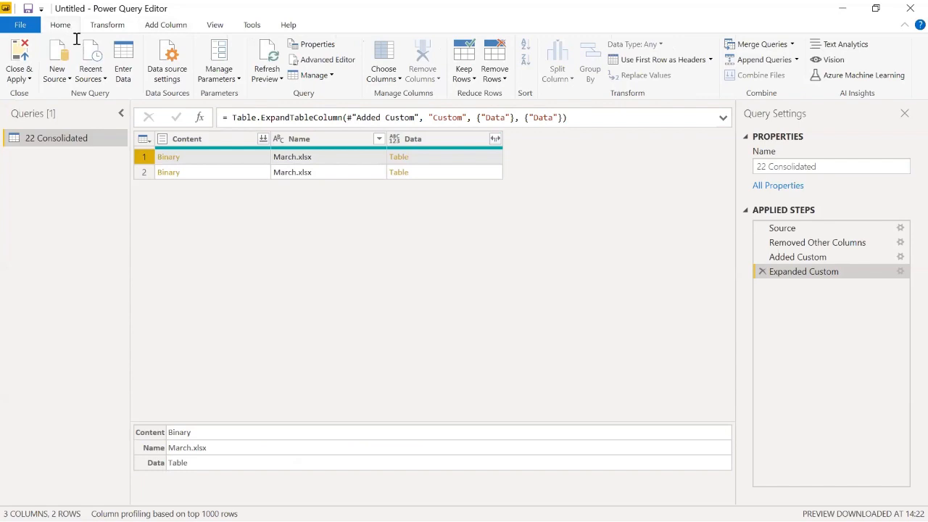
left_click(504, 78)
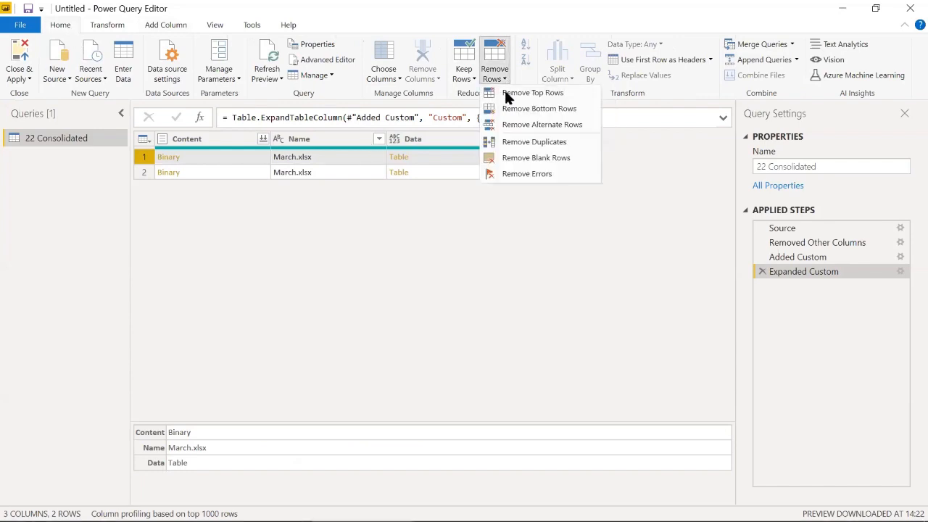
left_click(505, 92)
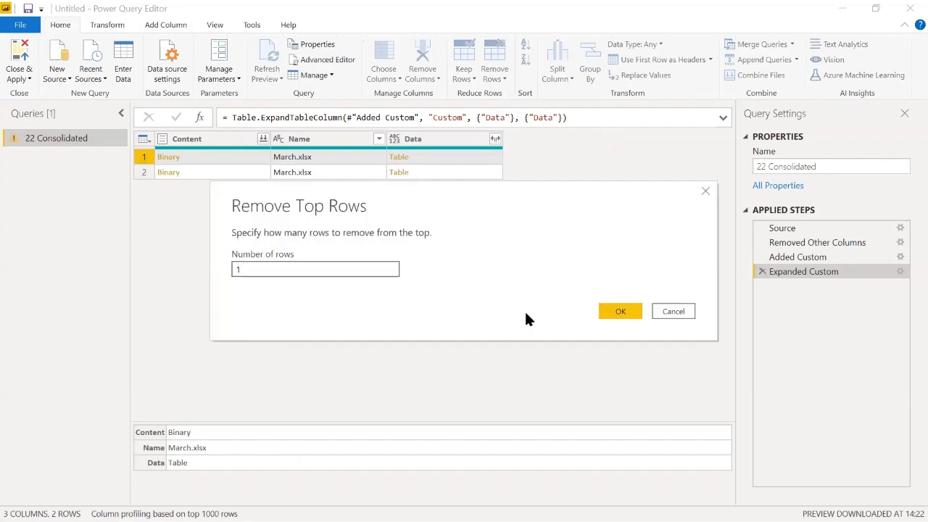
left_click(618, 312)
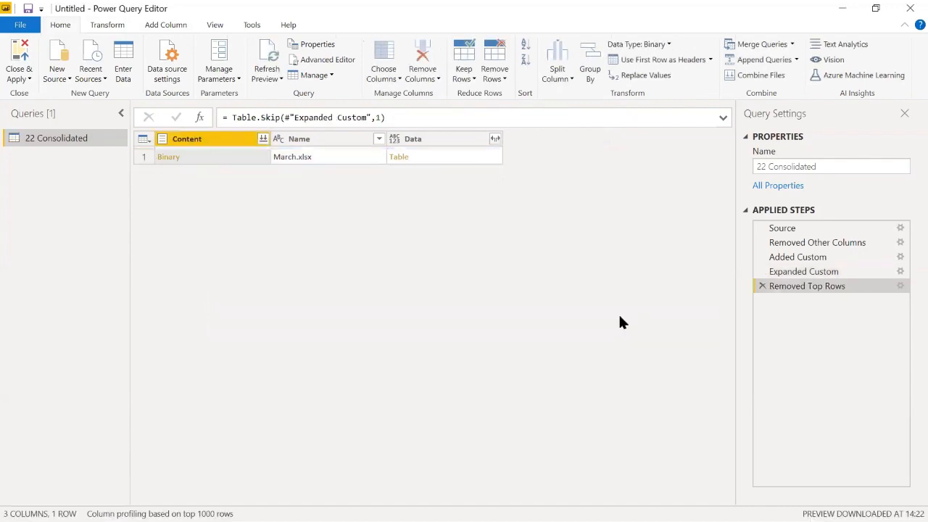
- Expand the Data column into Month, Volunteer, Volunteer Hours and Location, without a column name prefix
left_click(495, 138)
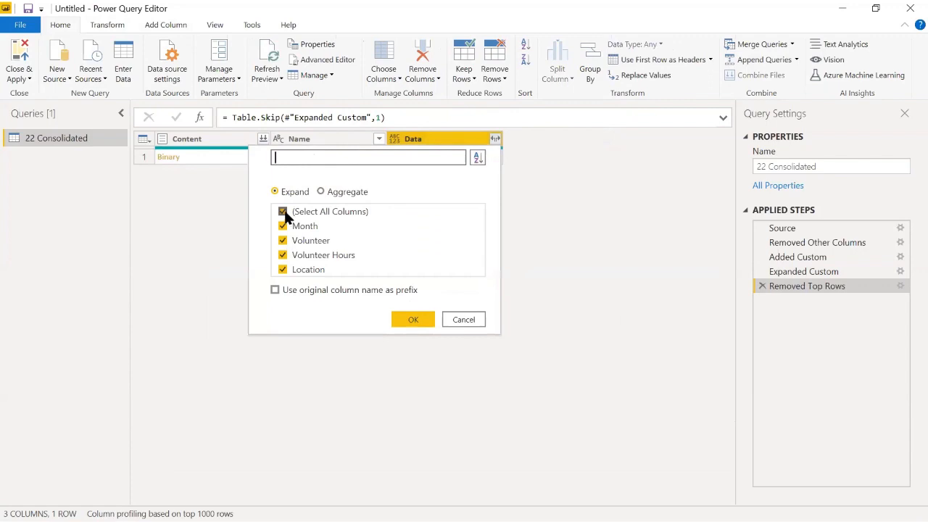
left_click(282, 211)
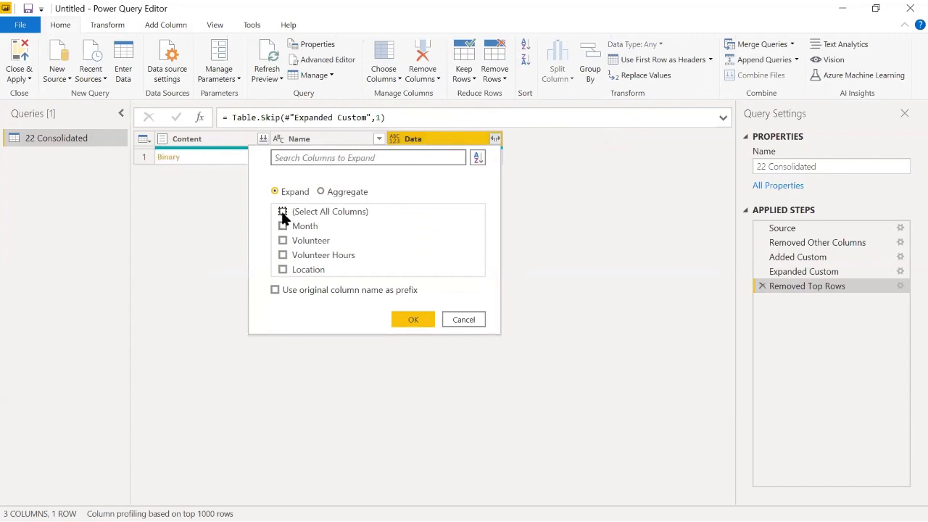
left_click(283, 213)
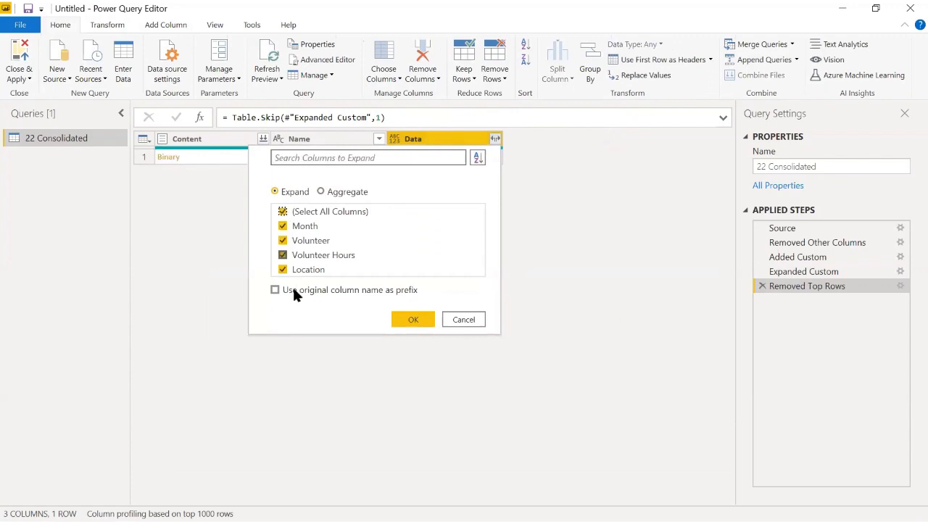
left_click(410, 320)
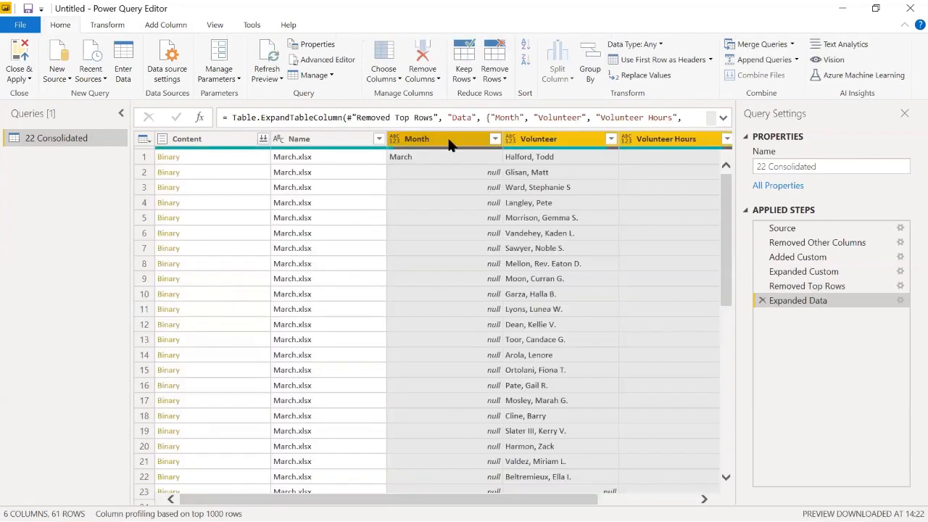
- Remove the Content and Name columns from the expanded data
left_click(210, 136)
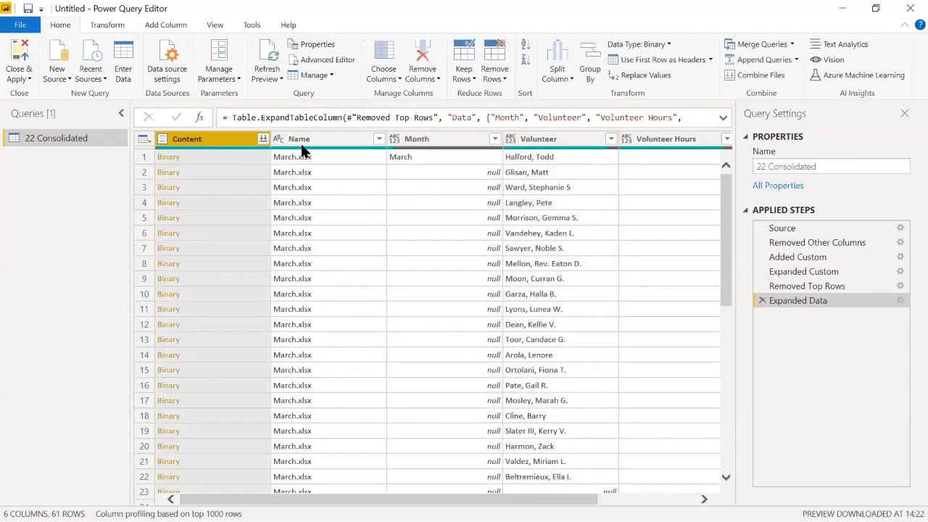
left_click(302, 142, "ctrl")
right_click(302, 143)
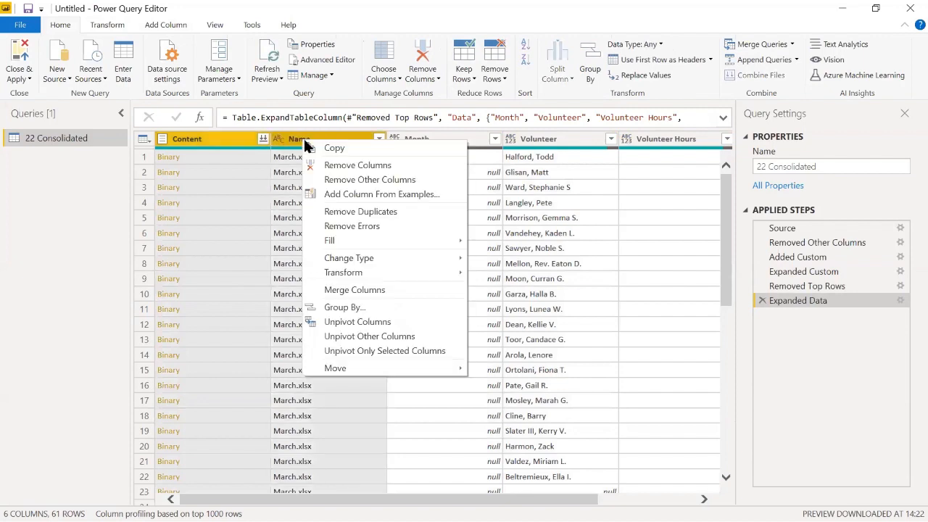
left_click(338, 166)
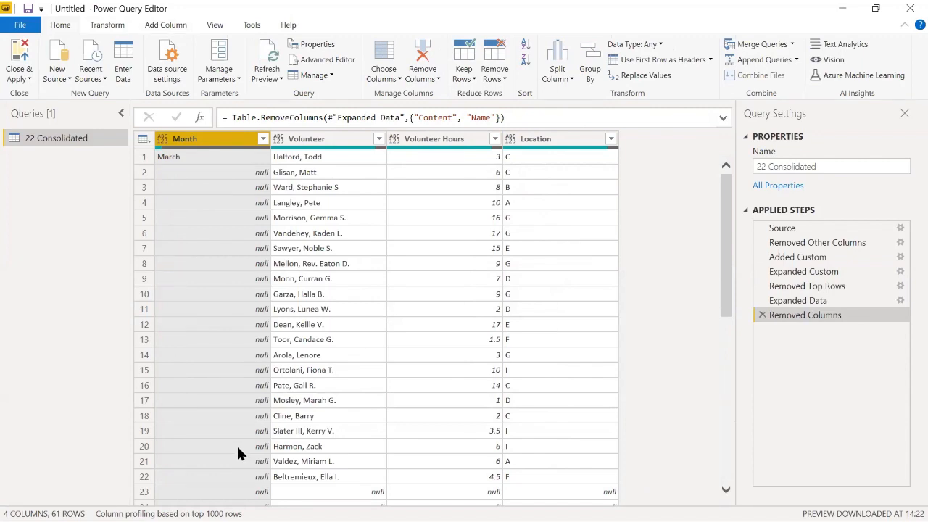
- Fill the Month column down so every empty cell takes the month above it
right_click(201, 139)
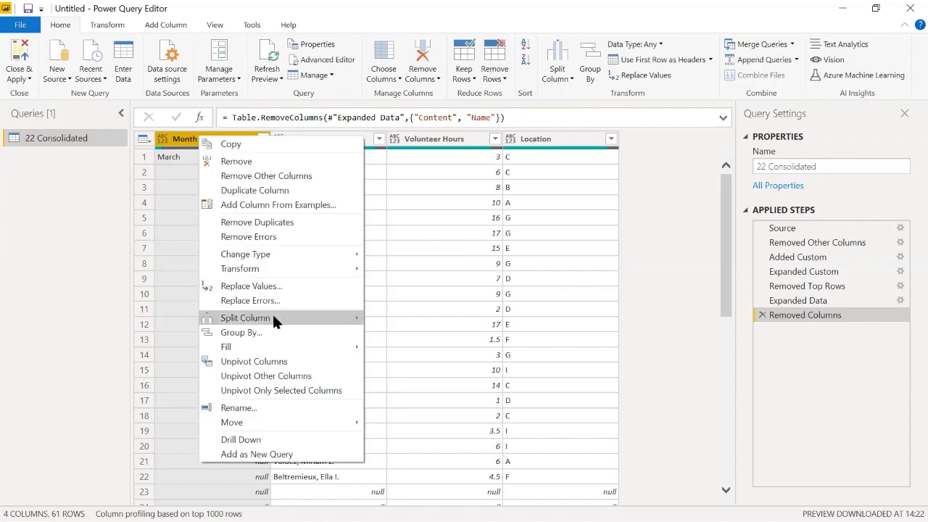
mouse_move(274, 345)
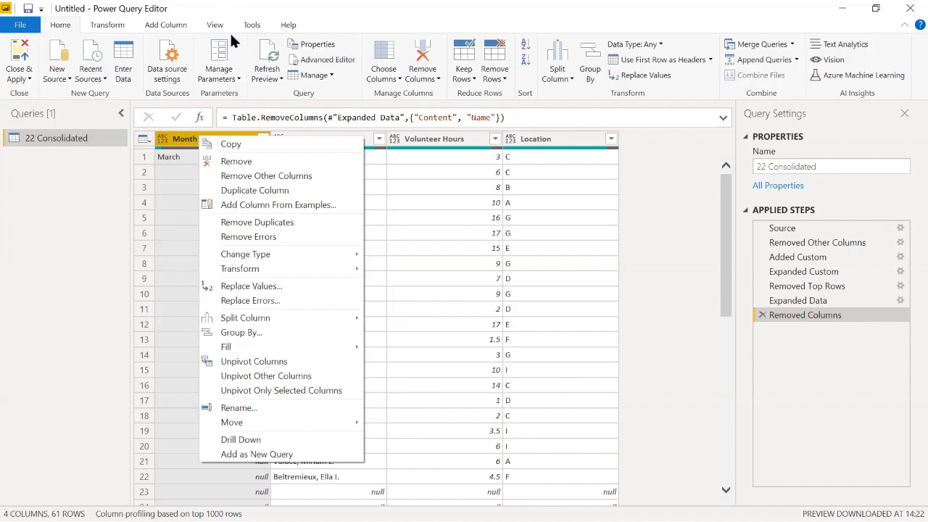
right_click(190, 138)
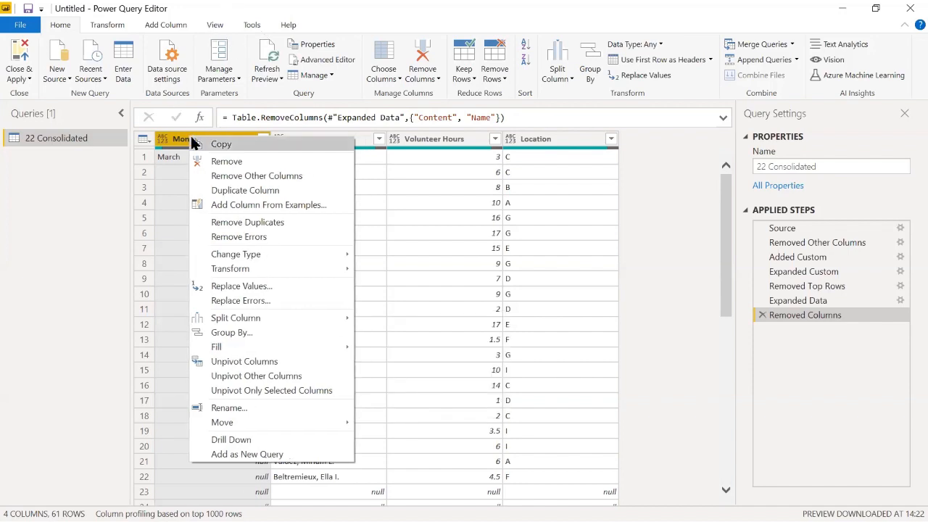
mouse_move(310, 345)
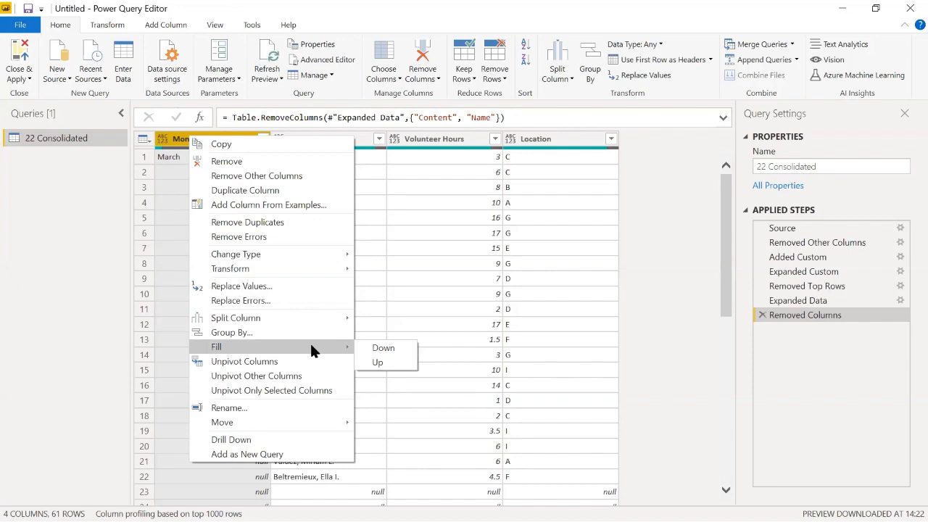
left_click(375, 347)
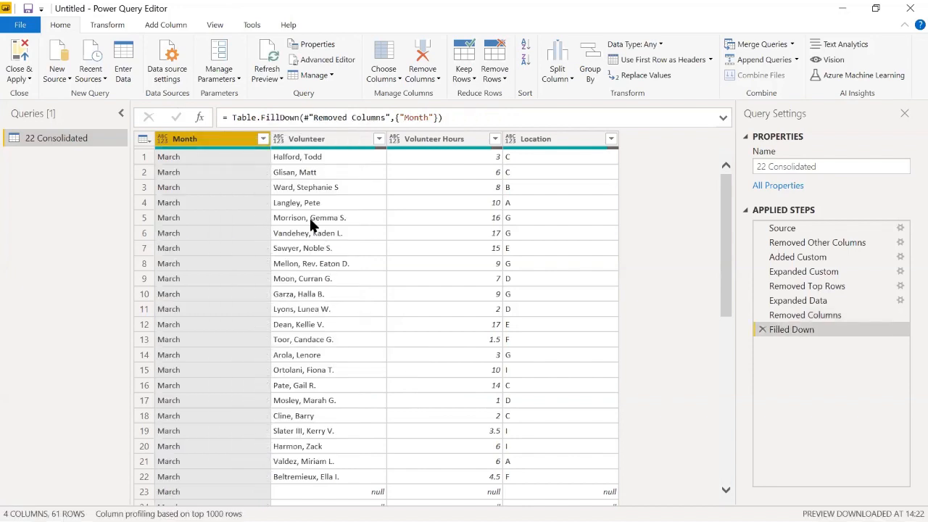
- Filter the Volunteer column to exclude null values
left_click(309, 216)
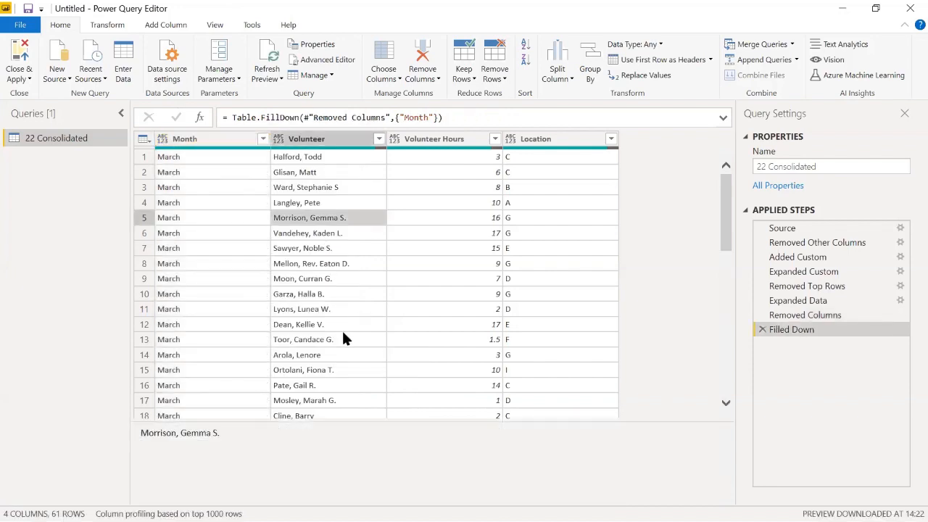
scroll(341, 328, "down", 4)
scroll(343, 338, "down", 1)
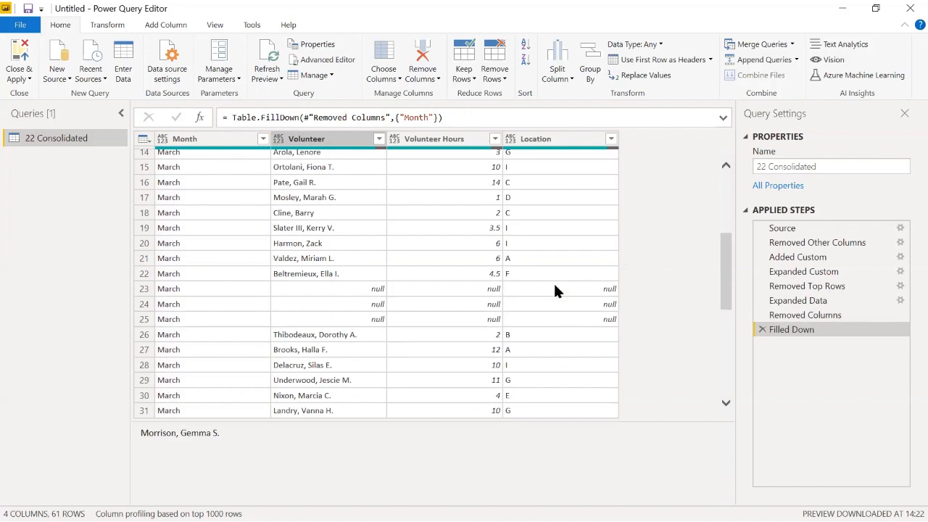
left_click(377, 138)
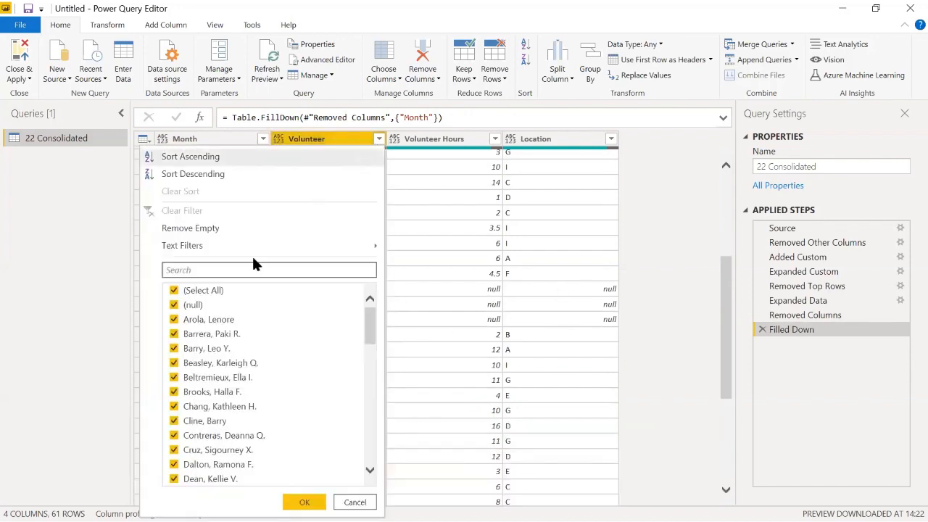
left_click(174, 305)
left_click(304, 502)
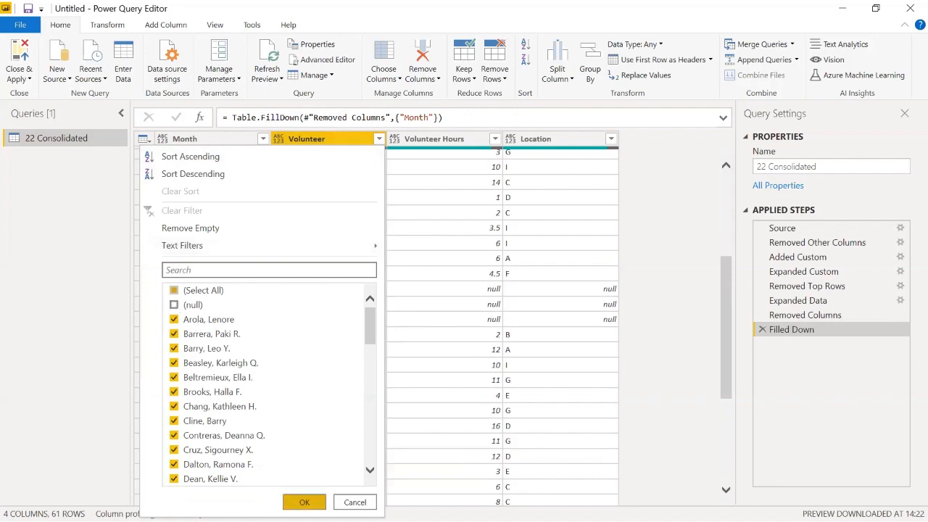
left_click(299, 222)
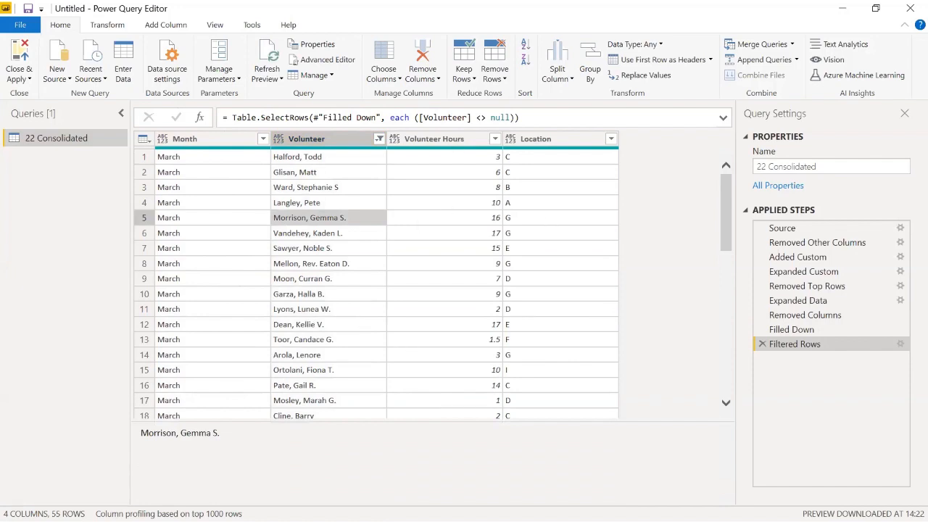
- Rename the query as Sales Data, then close the query editor and apply the changes
left_click_drag(855, 168, 680, 151)
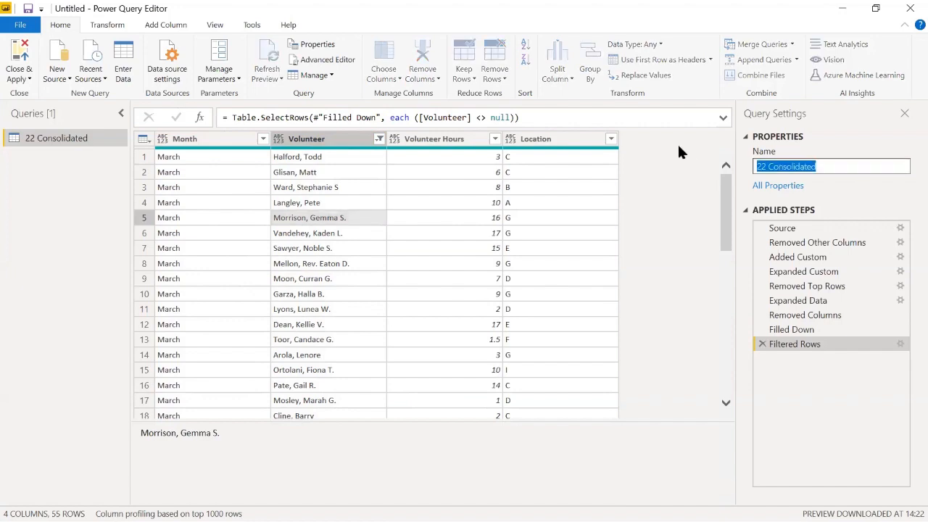
type("Sales")
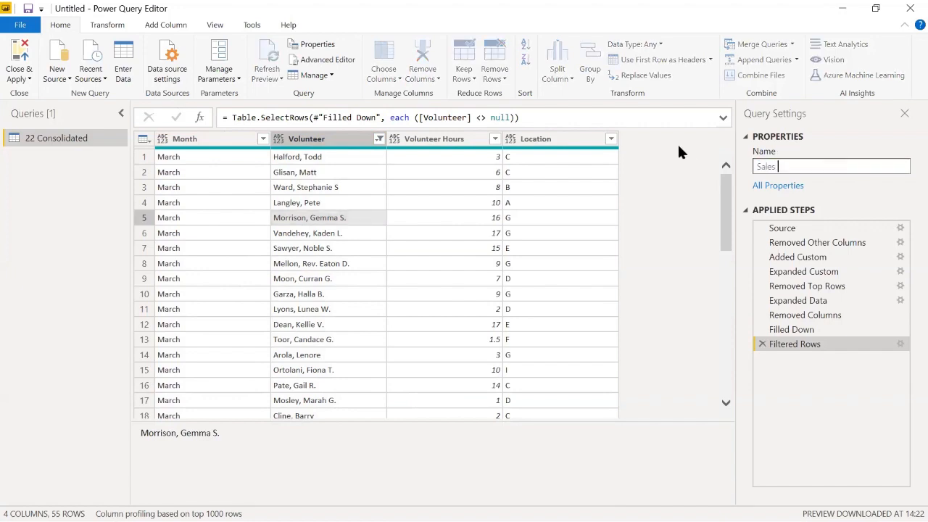
type(" Data")
key("Return")
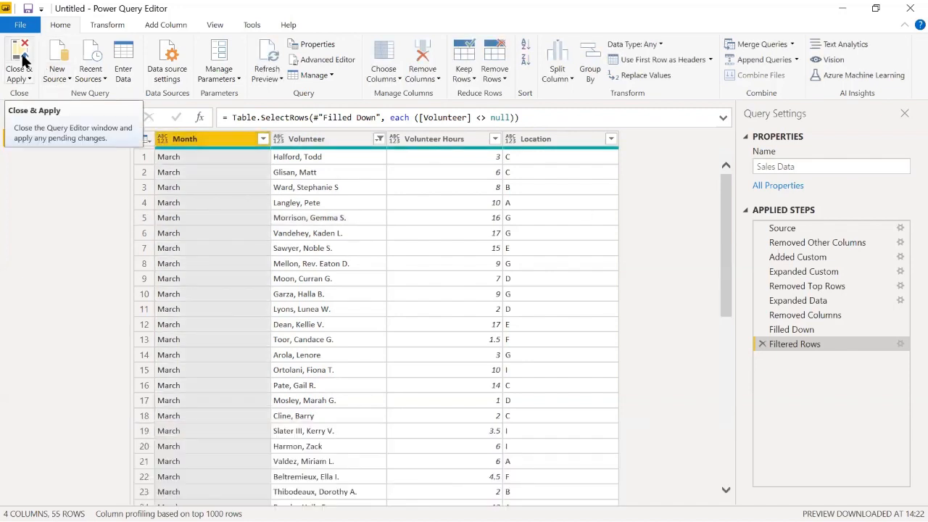
left_click(22, 60)
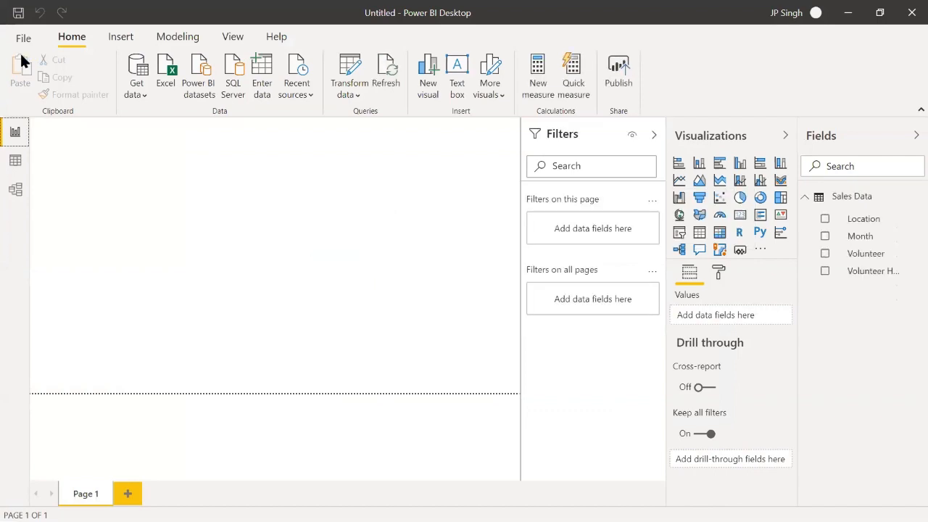
- Show the Sales Data table in the data view and review its rows down to the end
left_click(16, 161)
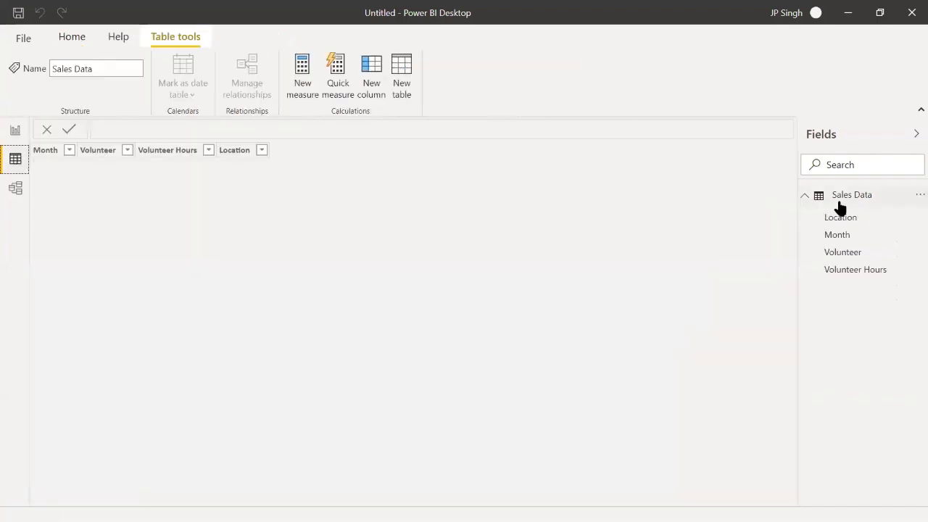
left_click(842, 200)
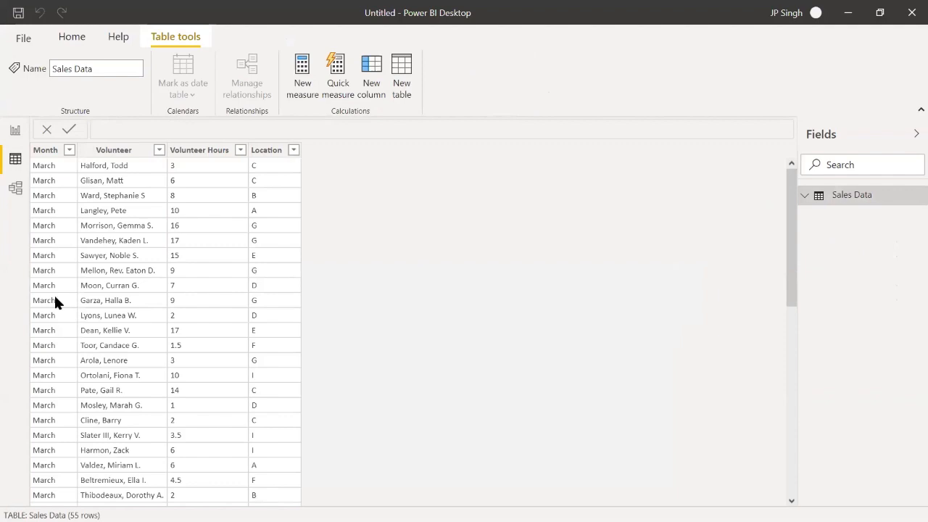
scroll(54, 293, "down", 10)
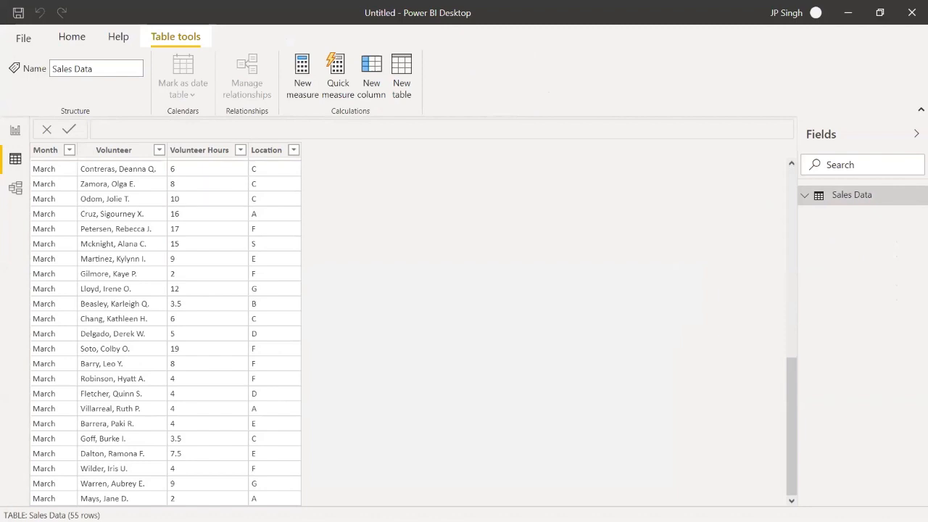
- Move the April, May and June Excel files from the desktop into the 22 Consolidated folder
left_click(849, 16)
left_click_drag(739, 100, 816, 319)
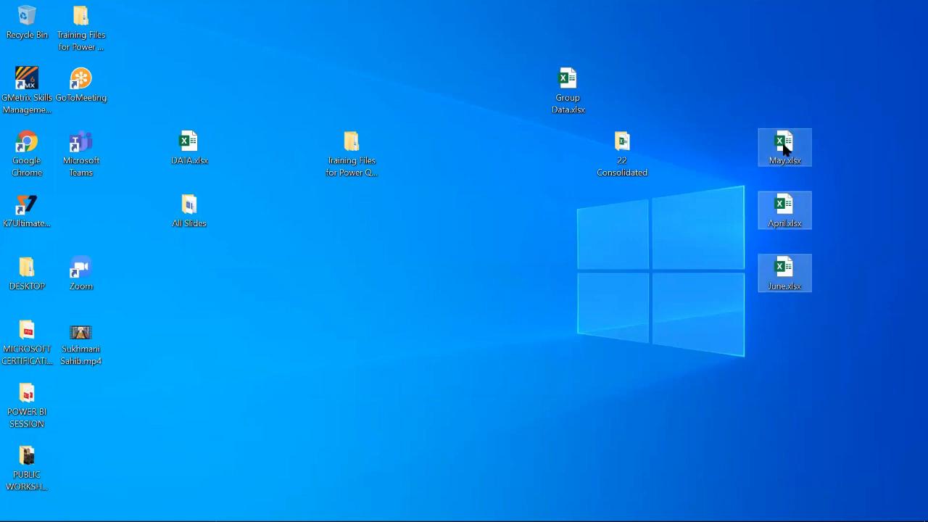
left_click_drag(788, 138, 622, 154)
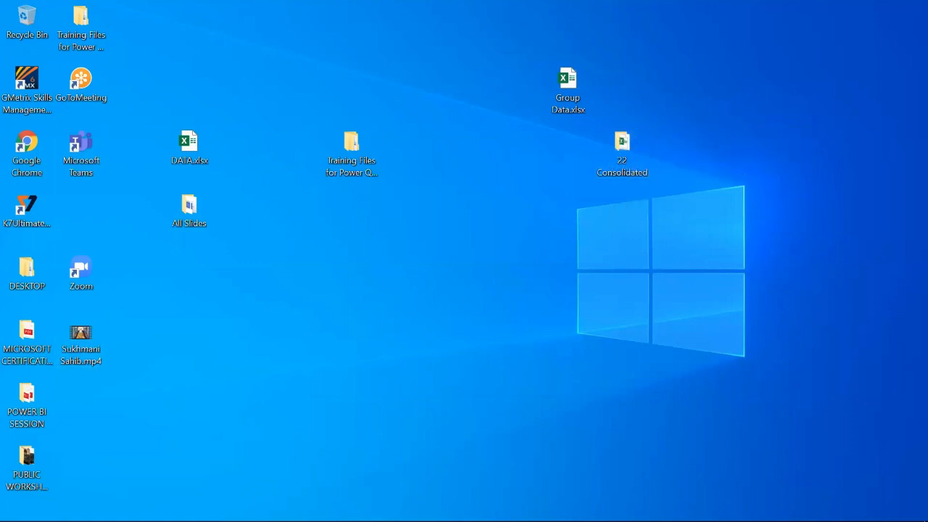
- Switch back to Power BI, refresh the Sales Data table and review its rows for the added months
left_click(275, 508)
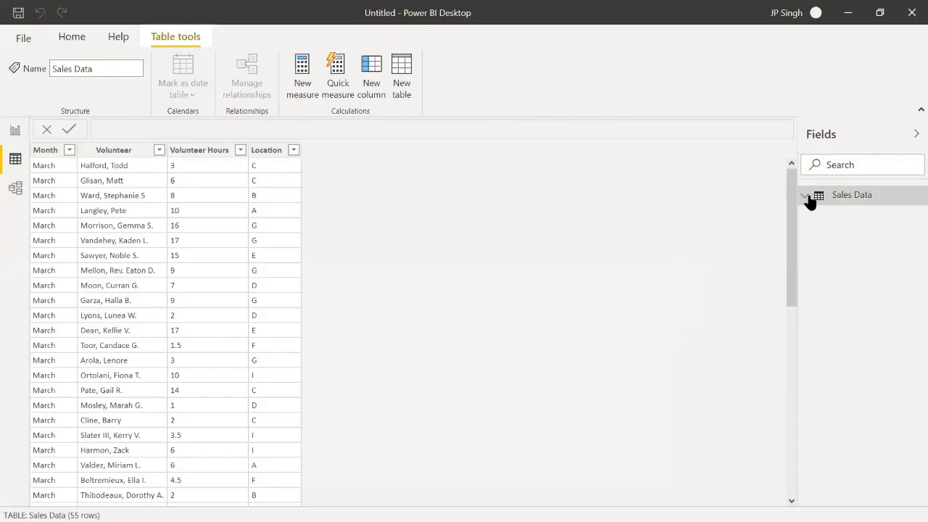
right_click(844, 200)
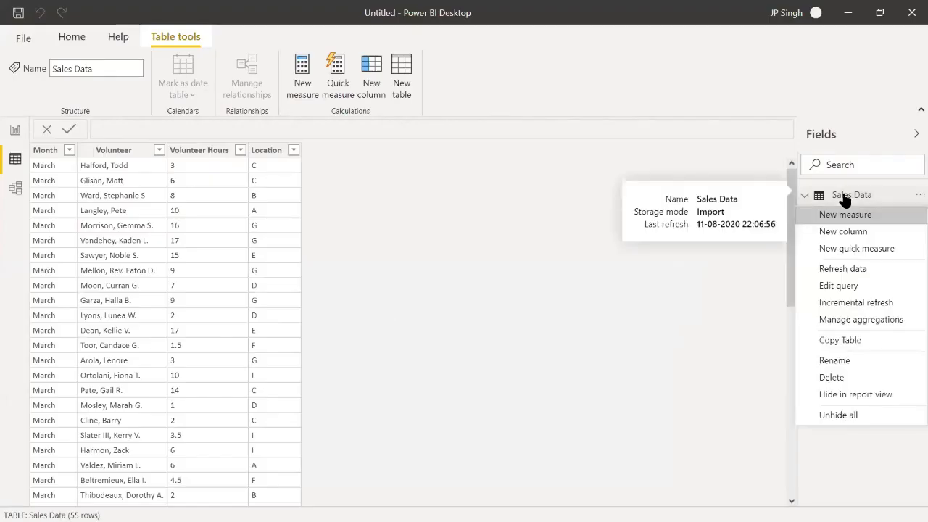
left_click(843, 269)
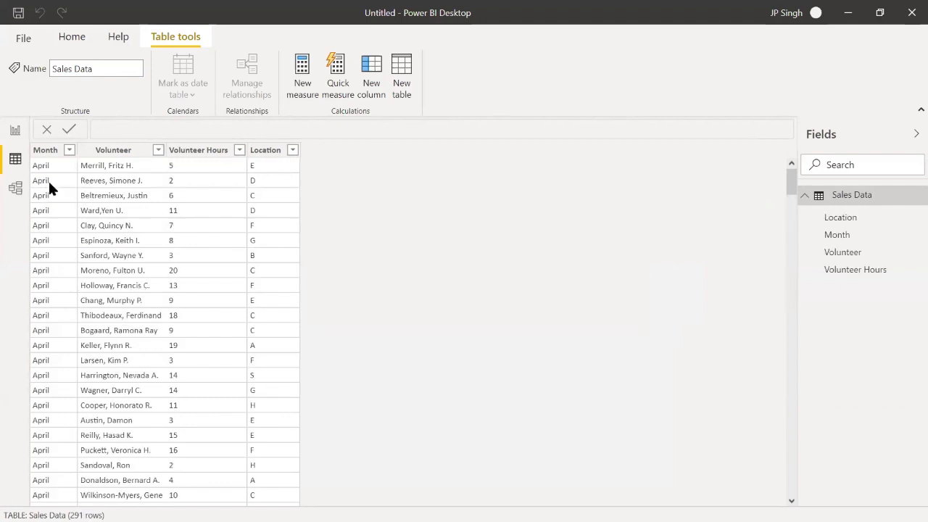
scroll(65, 275, "down", 20)
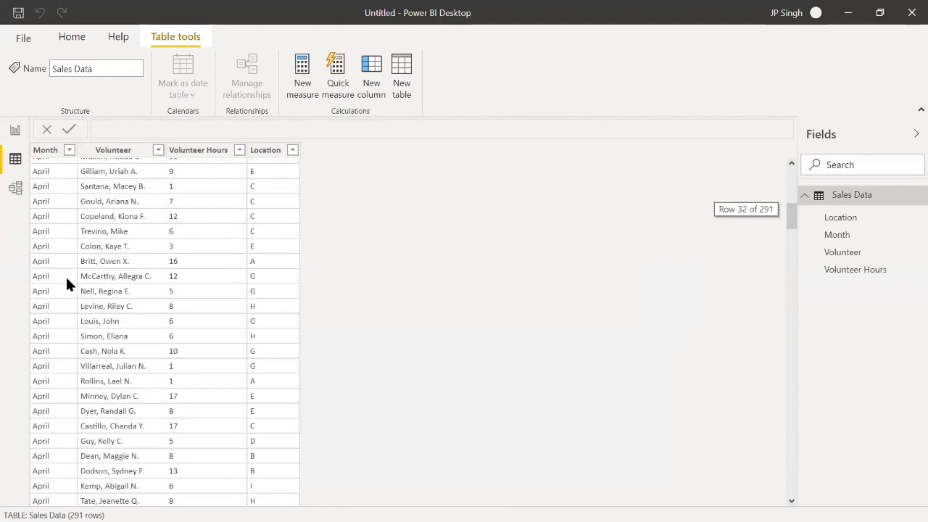
scroll(66, 279, "down", 20)
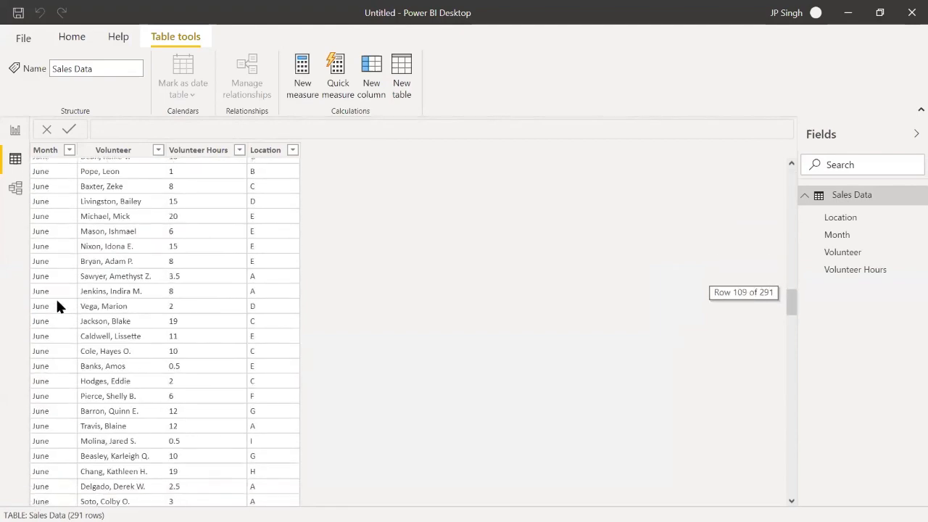
scroll(52, 292, "down", 20)
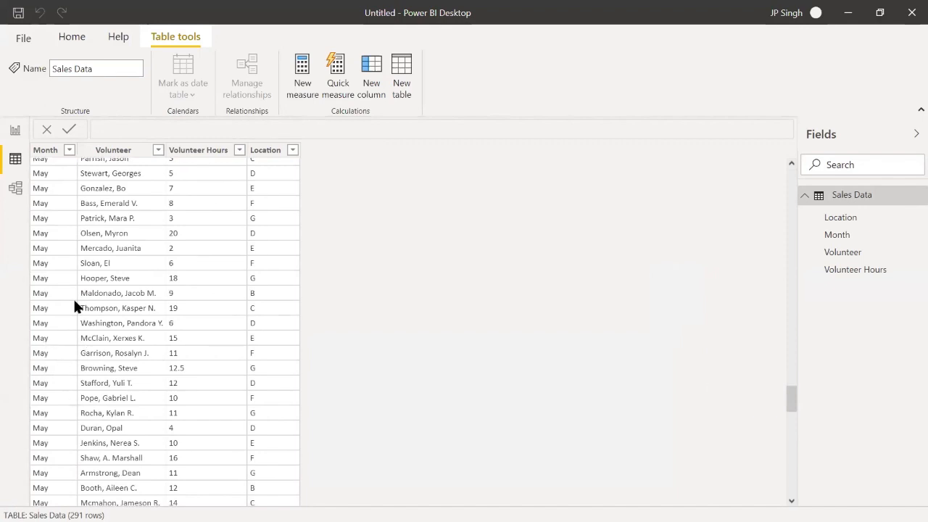
scroll(73, 297, "down", 9)
scroll(164, 260, "down", 8)
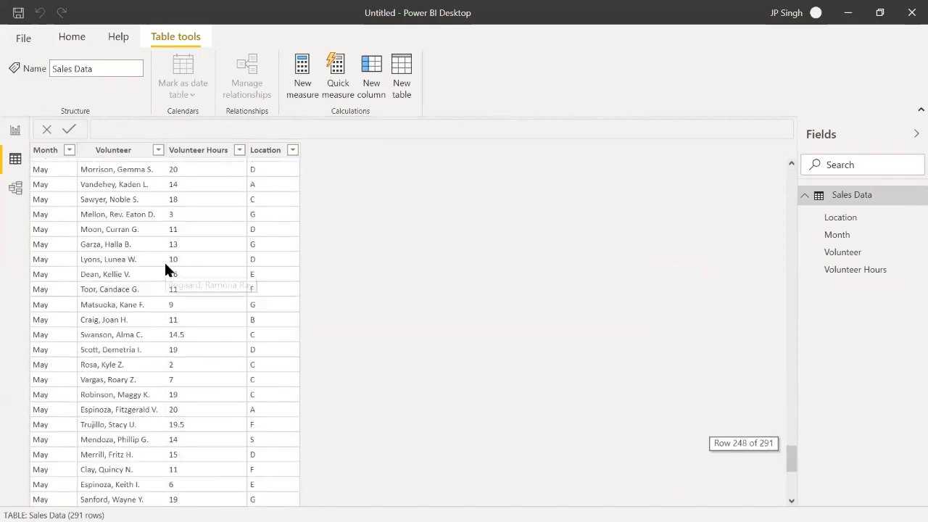
scroll(166, 270, "down", 2)
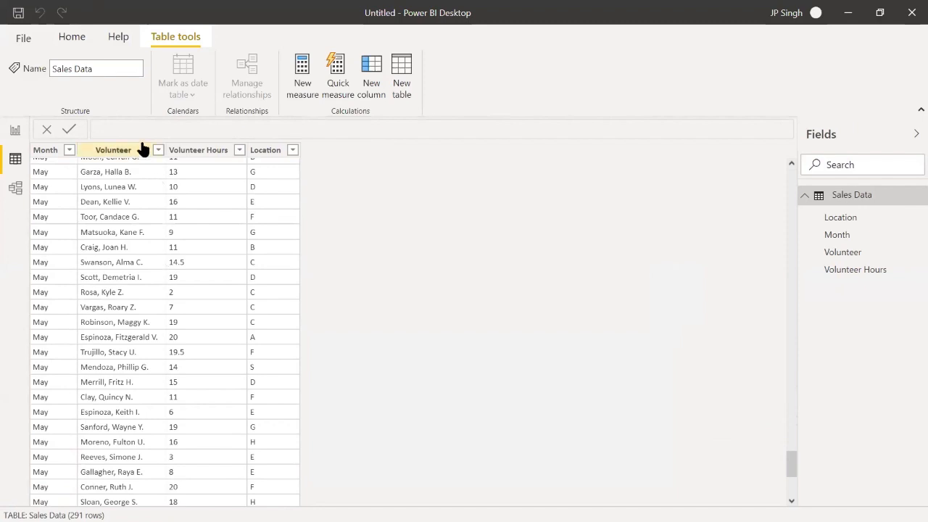
- Add a treemap visual to the report page and enlarge it to fill most of the visible canvas
left_click(16, 134)
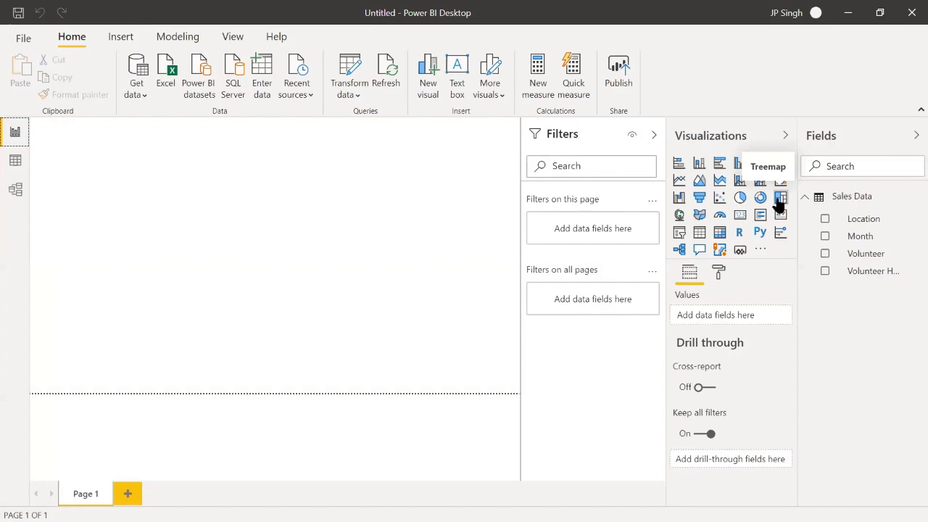
left_click(779, 199)
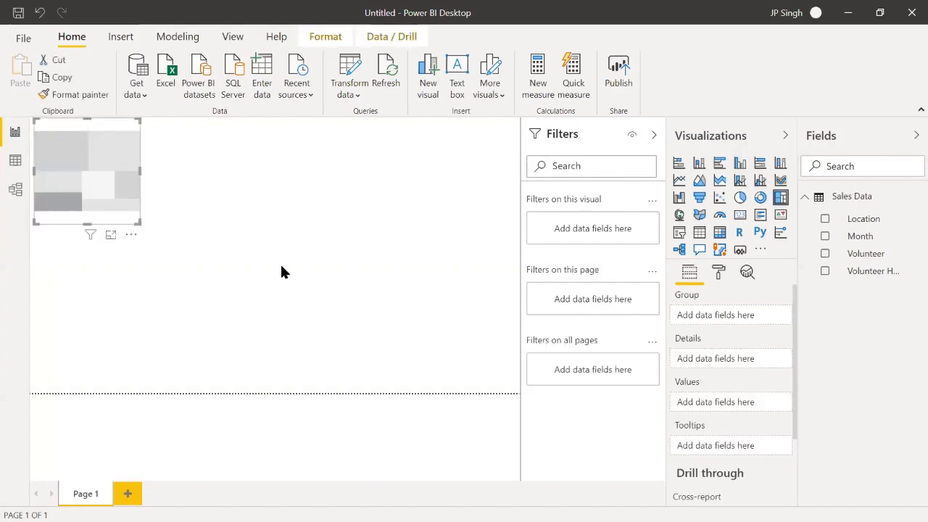
left_click_drag(139, 223, 451, 392)
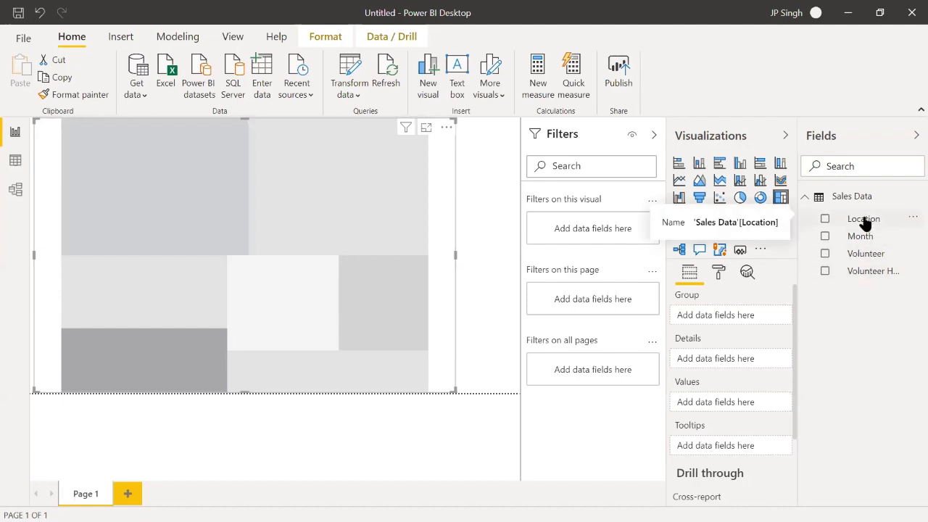
- Group the treemap by Month and use Volunteer Hours as its values
left_click_drag(860, 238, 728, 319)
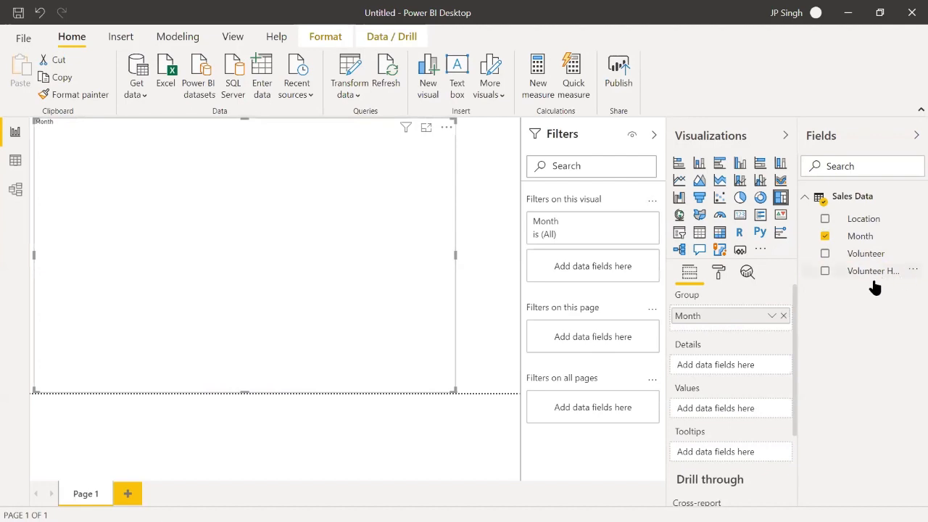
left_click_drag(873, 282, 752, 397)
left_click_drag(860, 275, 720, 406)
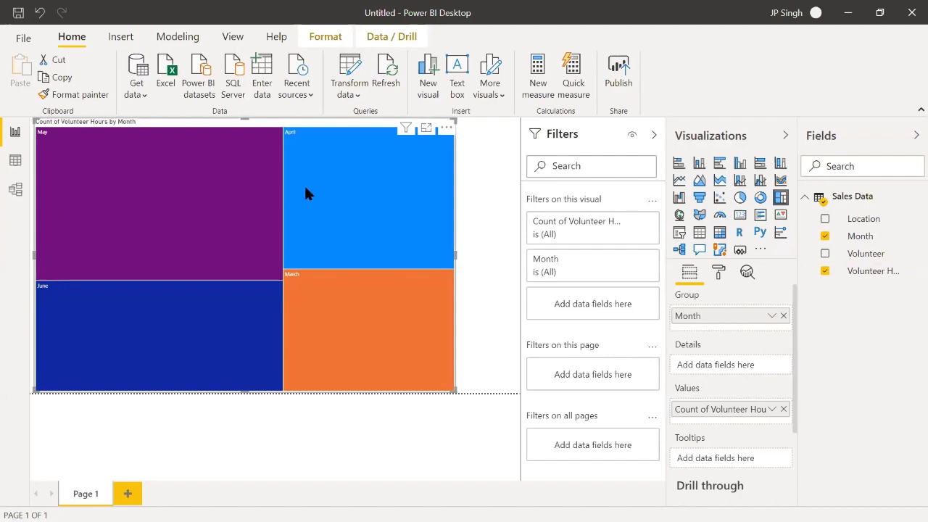
mouse_move(298, 134)
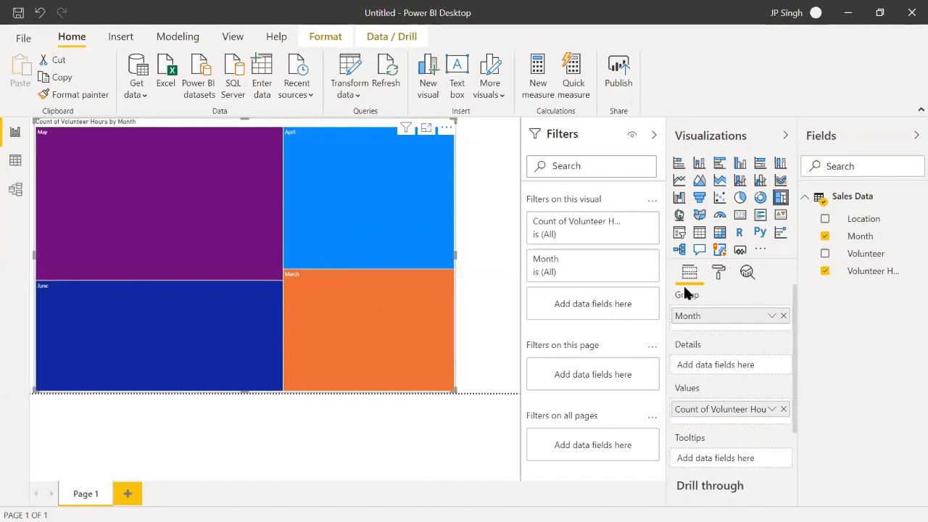
- Turn on the treemap's data labels and enlarge their text
left_click(718, 271)
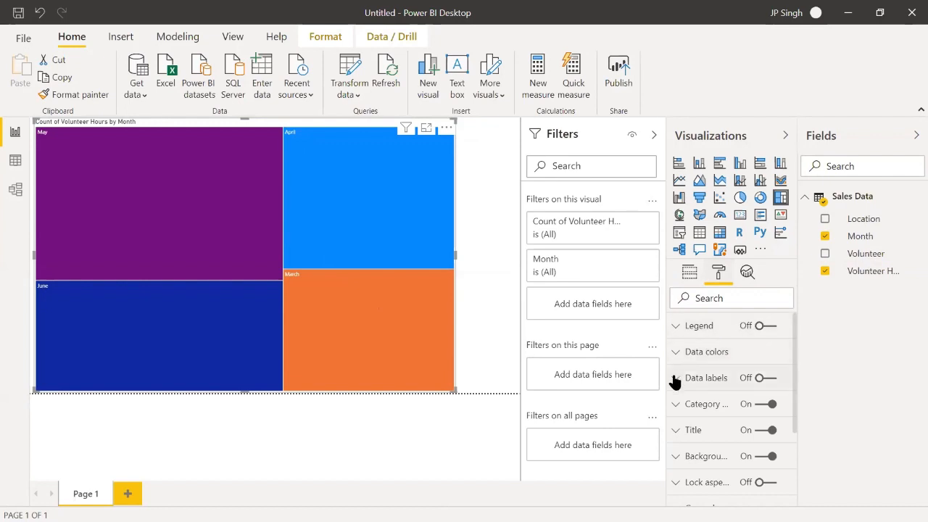
left_click(764, 377)
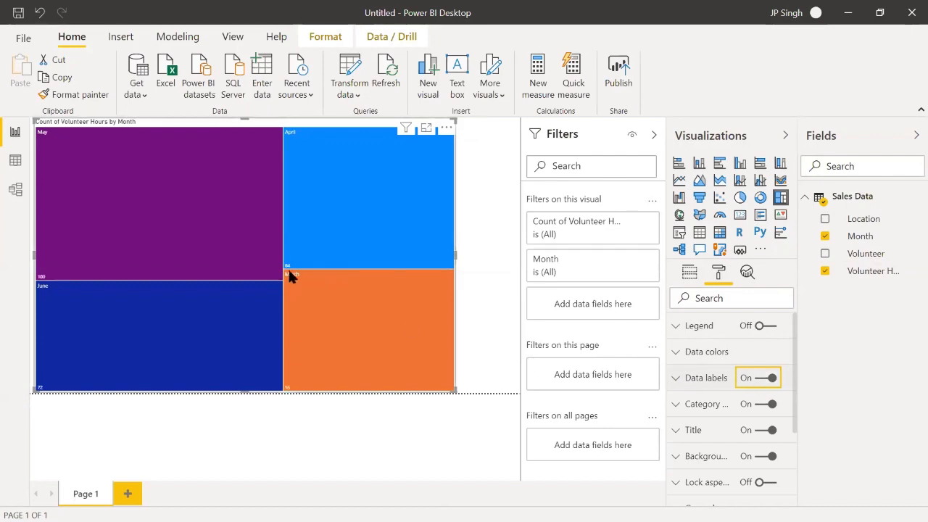
left_click(674, 378)
scroll(716, 414, "down", 3)
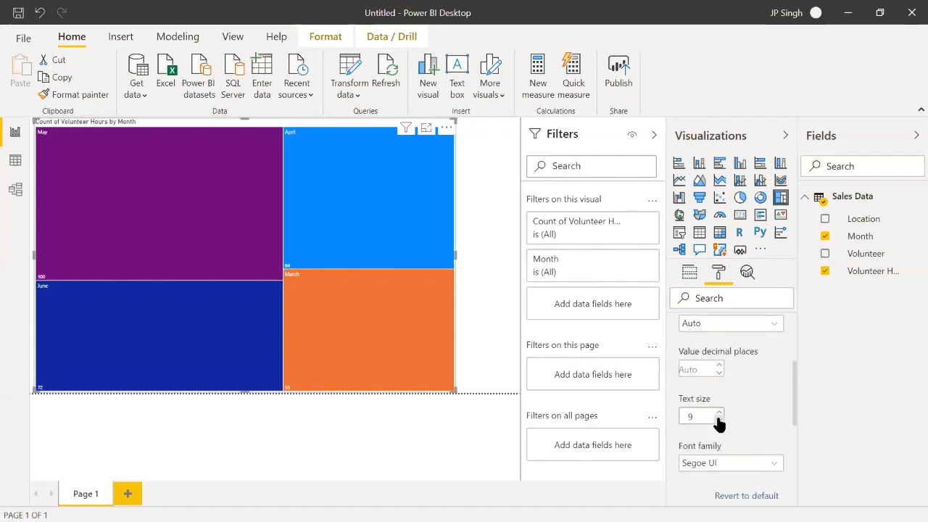
left_click(718, 411)
left_click(719, 412)
left_click(718, 411)
left_click(718, 411)
left_click(718, 412)
left_click(718, 412)
left_click(718, 413)
scroll(721, 387, "up", 3)
left_click(674, 377)
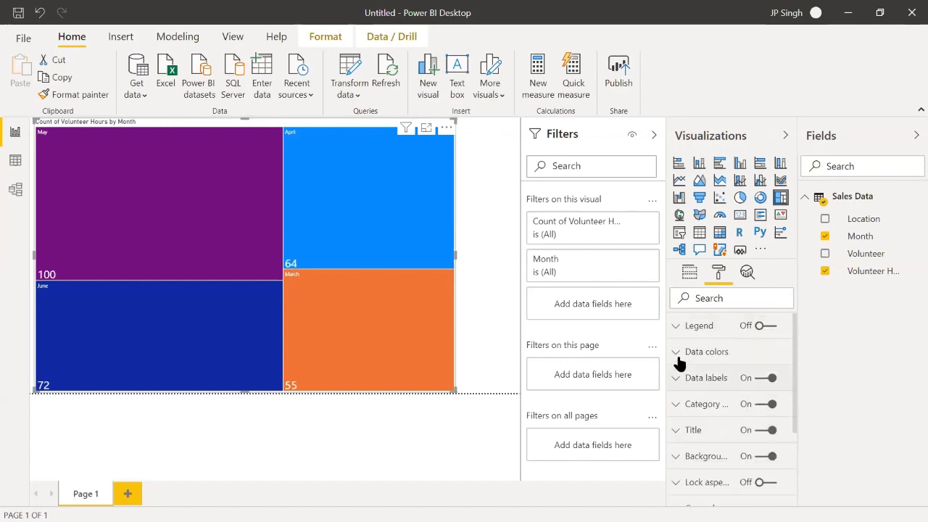
- Set the text size of the treemap's category labels to 21 pt
left_click(675, 406)
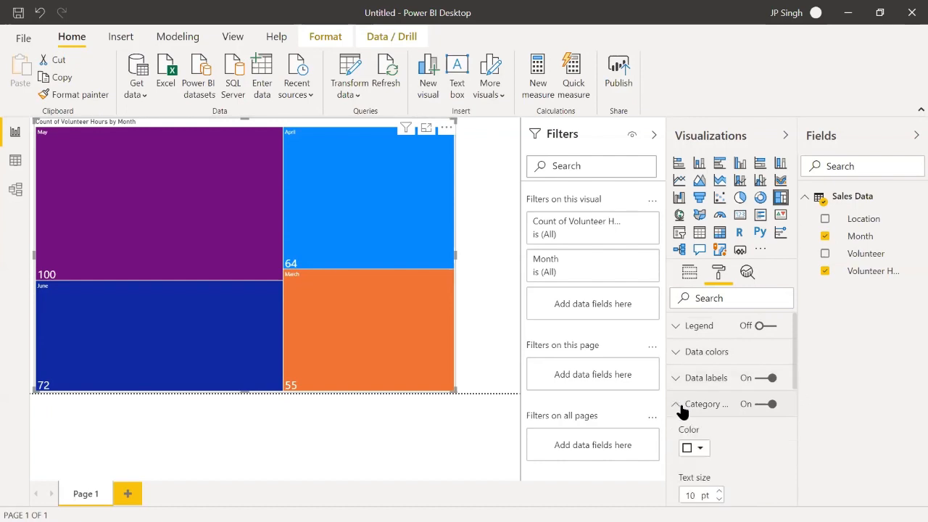
scroll(708, 431, "down", 2)
left_click(718, 419)
left_click(718, 419)
left_click(719, 419)
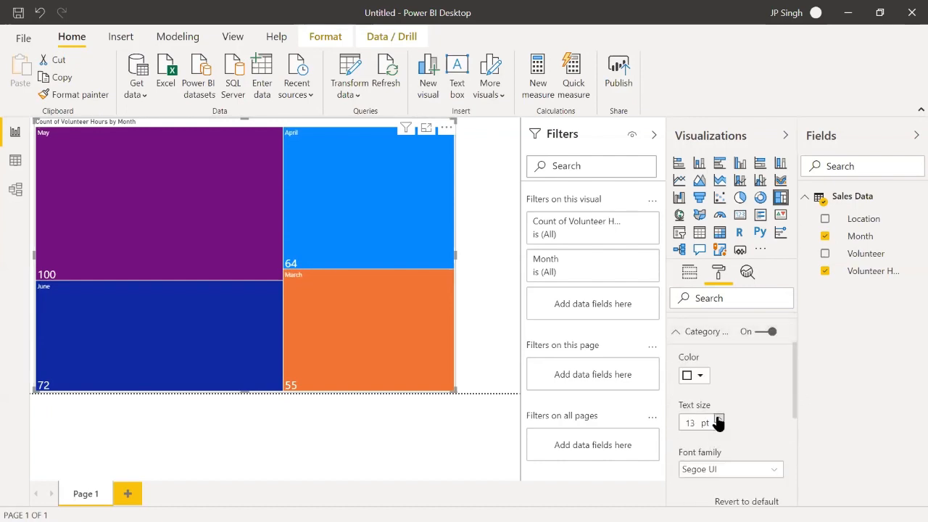
left_click(718, 420)
left_click(719, 420)
left_click(718, 420)
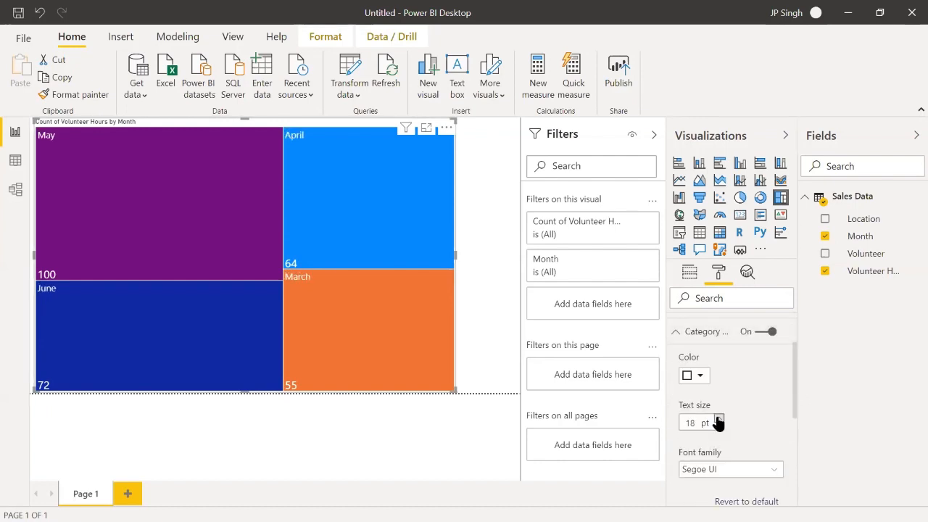
left_click(719, 420)
left_click(718, 420)
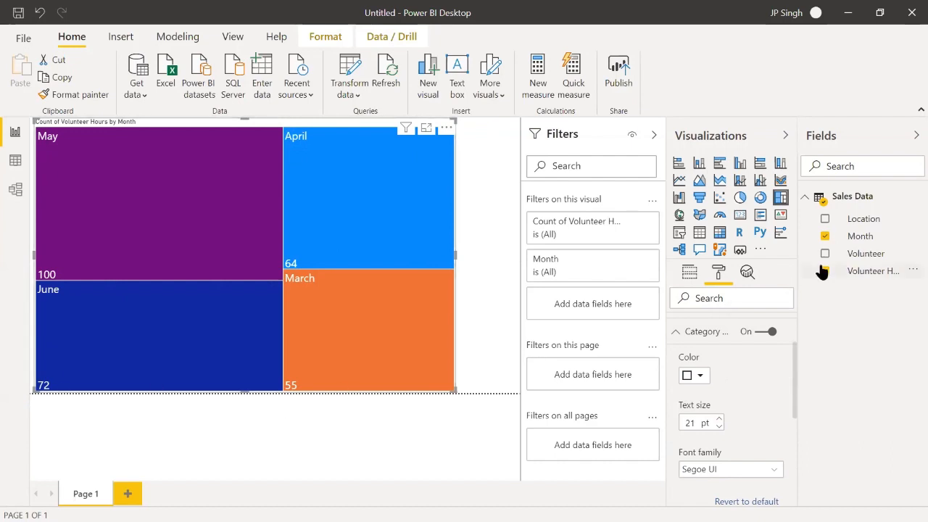
left_click(678, 335)
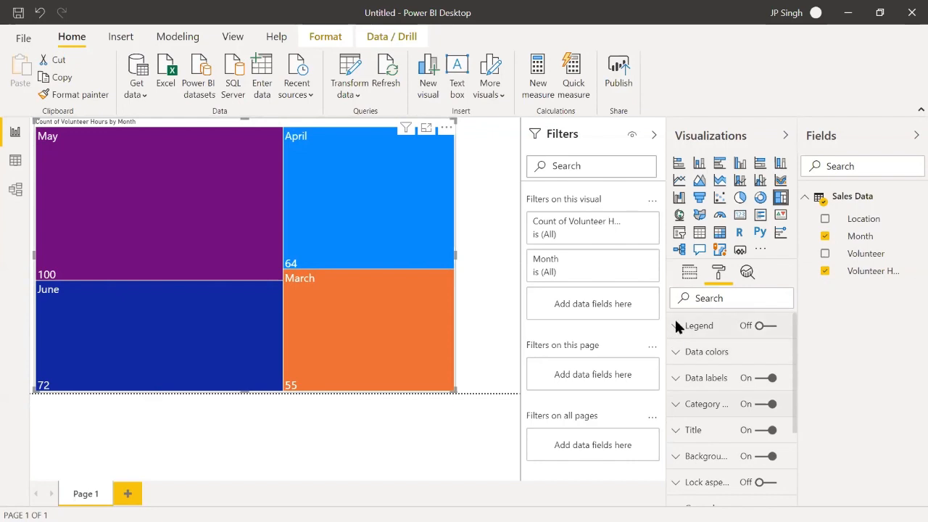
- Add Volunteer as a group level below Month, turn on drill mode, and drill into May and back up
left_click(689, 273)
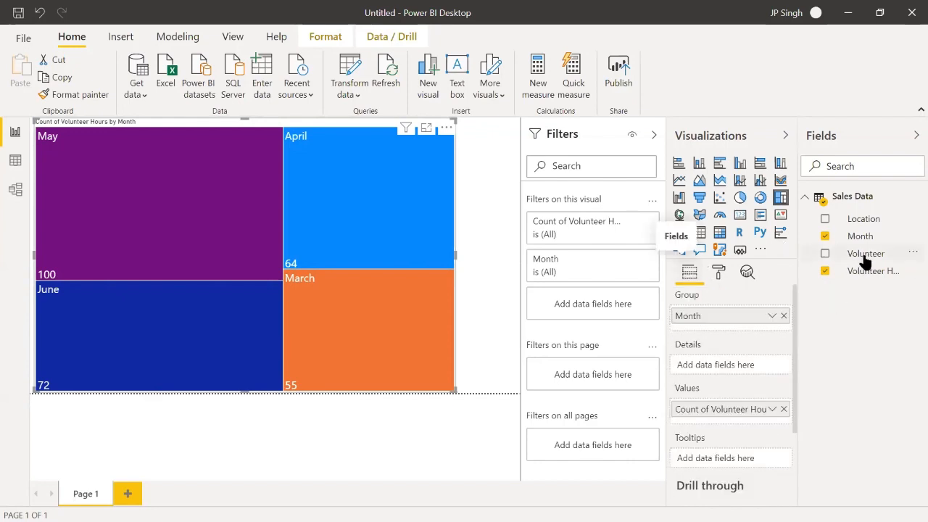
left_click_drag(863, 260, 738, 326)
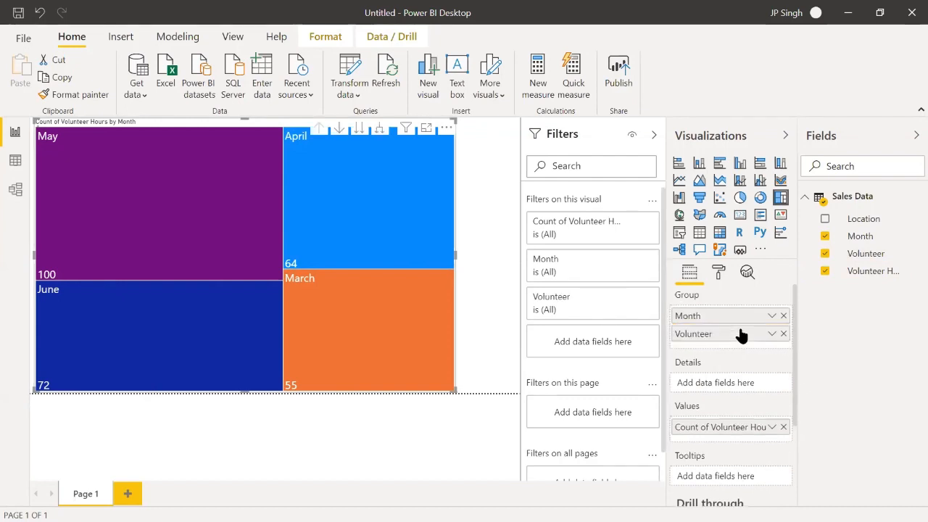
left_click(341, 129)
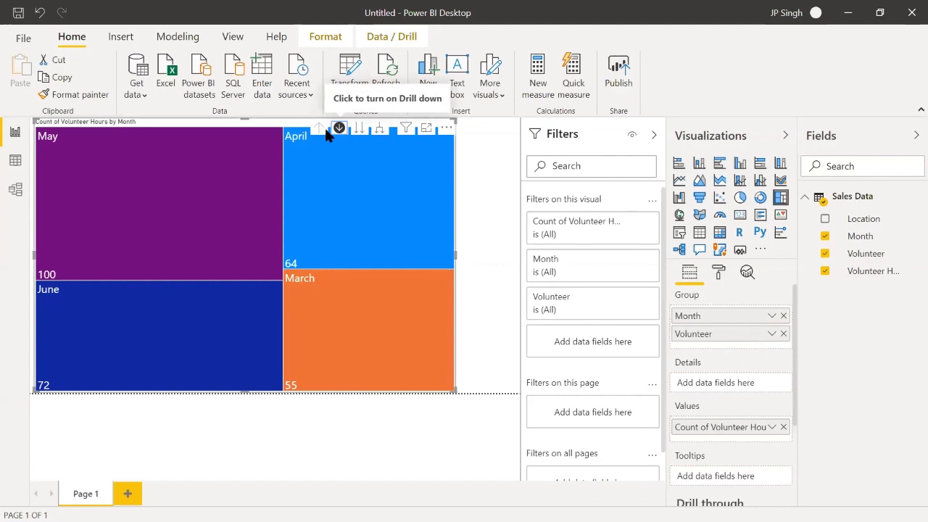
left_click(187, 187)
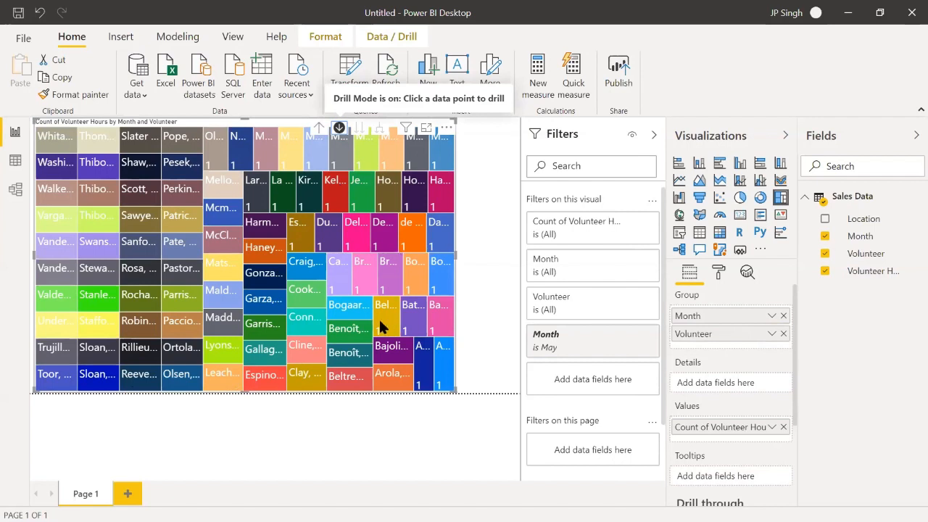
left_click(320, 131)
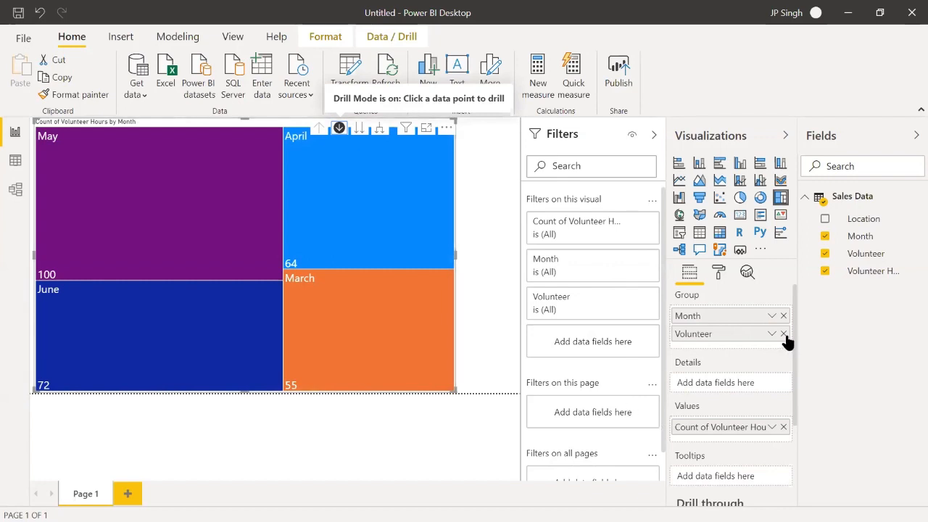
- Replace Volunteer with Location as the second group level, and drill into May and April to compare their locations
left_click(842, 254)
left_click_drag(861, 218, 748, 330)
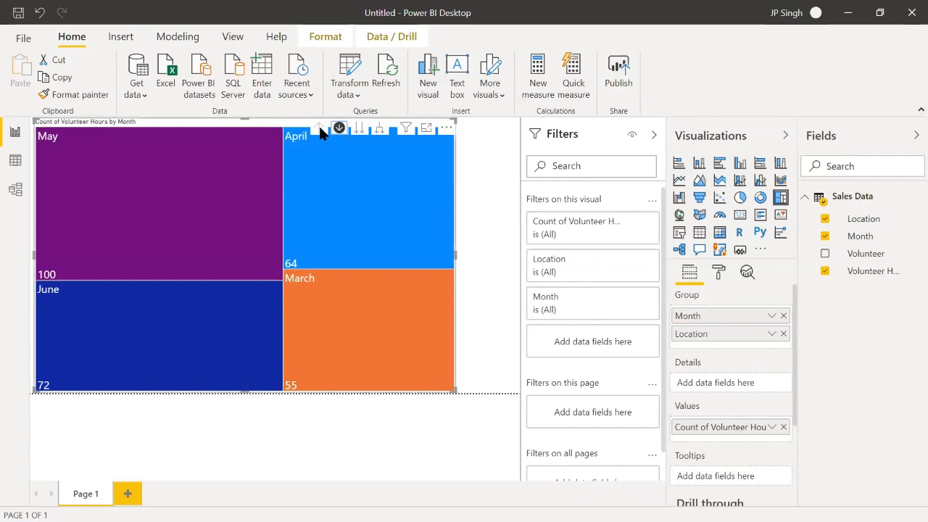
left_click(165, 144)
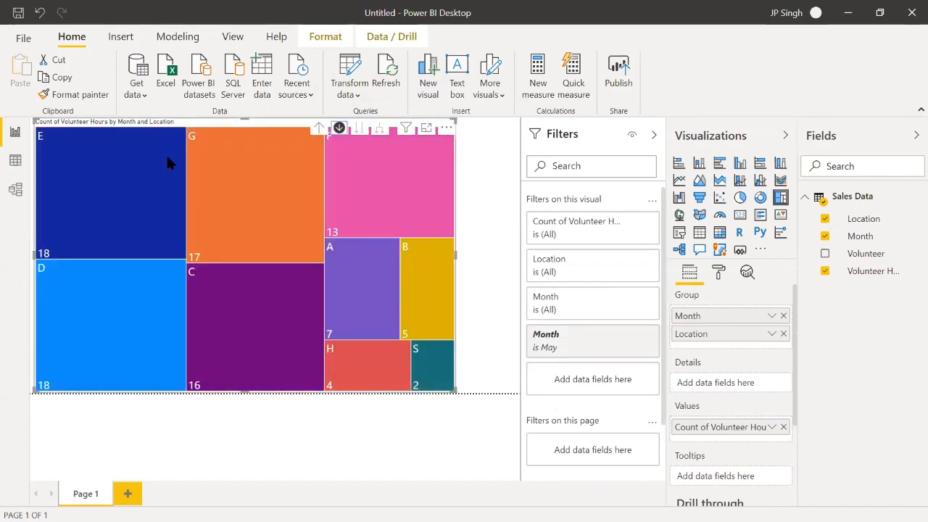
left_click(319, 128)
left_click(324, 185)
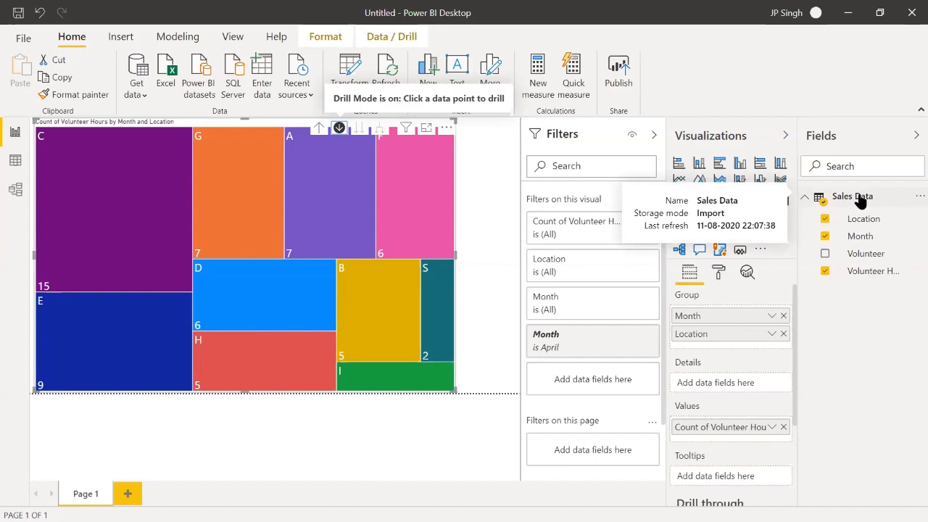
- Open the 22 Consolidated folder on the desktop to check it, and return to the Power BI report
left_click(847, 12)
double_click(625, 148)
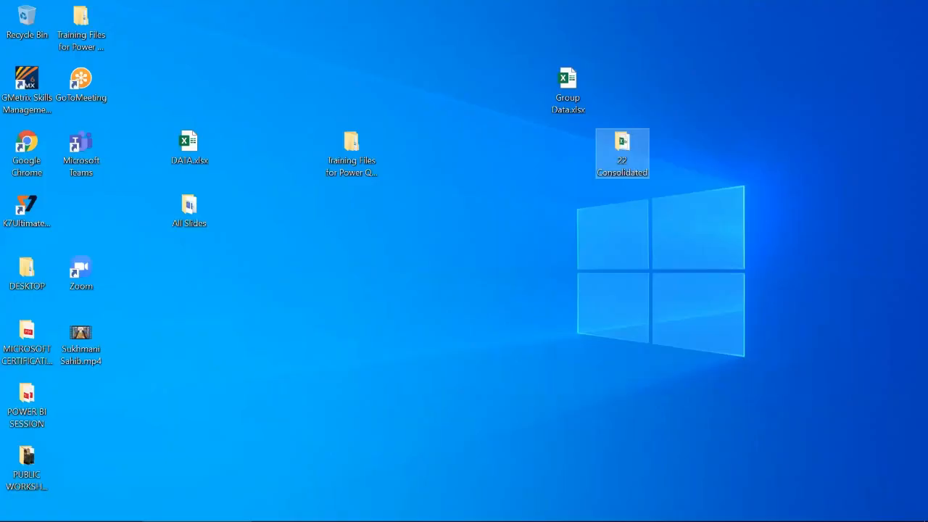
left_click(342, 508)
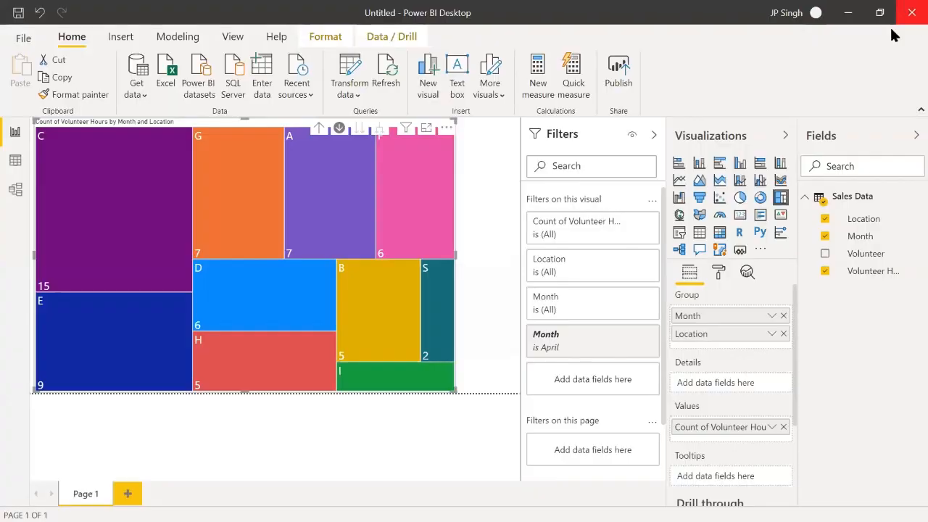
- Close the current report, restart Power BI Desktop, and dismiss the start screen to get a blank report
left_click(910, 13)
left_click(535, 287)
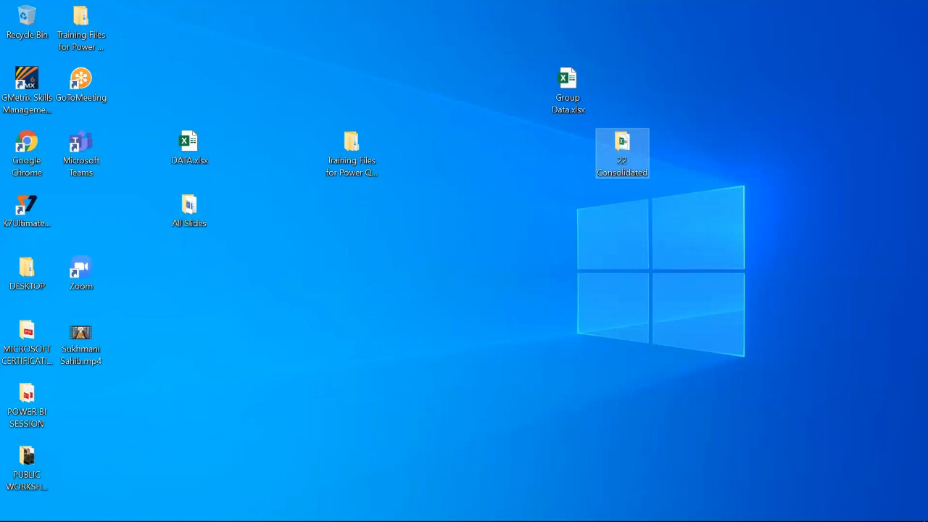
key("super")
mouse_move(201, 507)
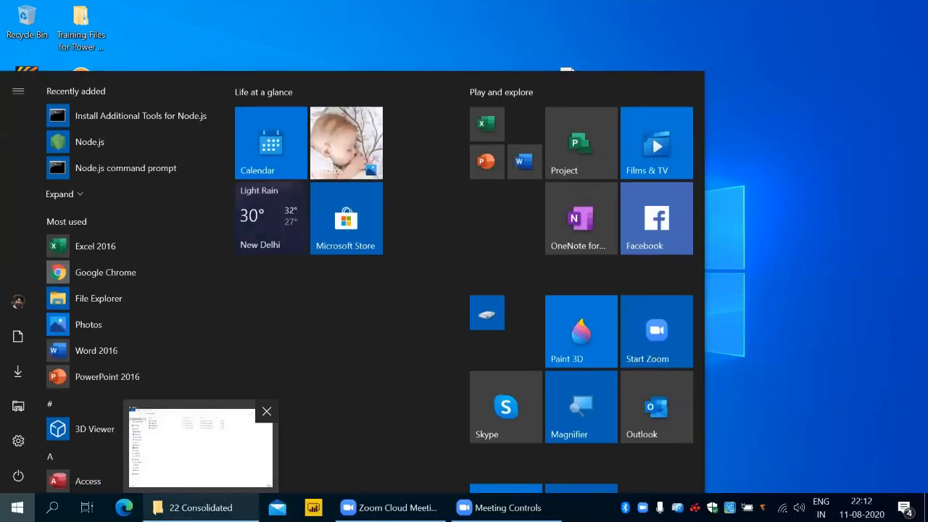
left_click(313, 507)
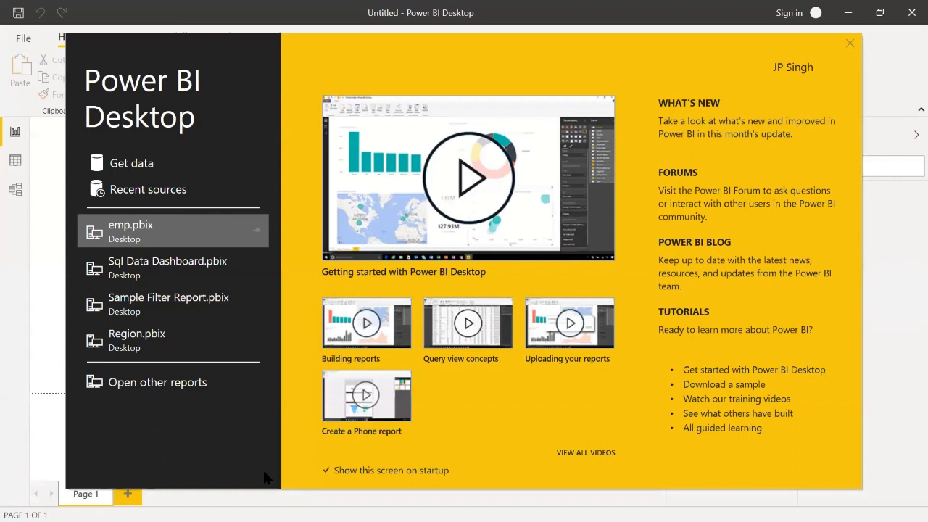
left_click(850, 45)
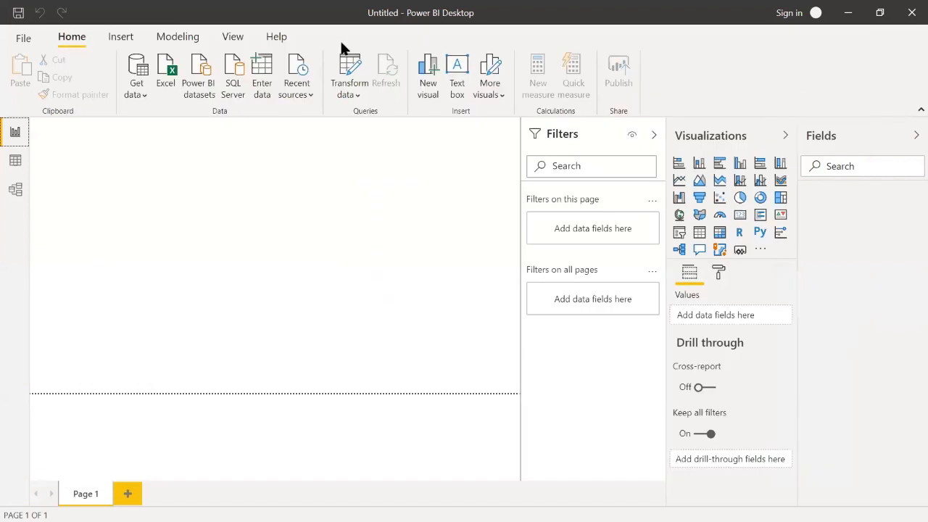
left_click(138, 94)
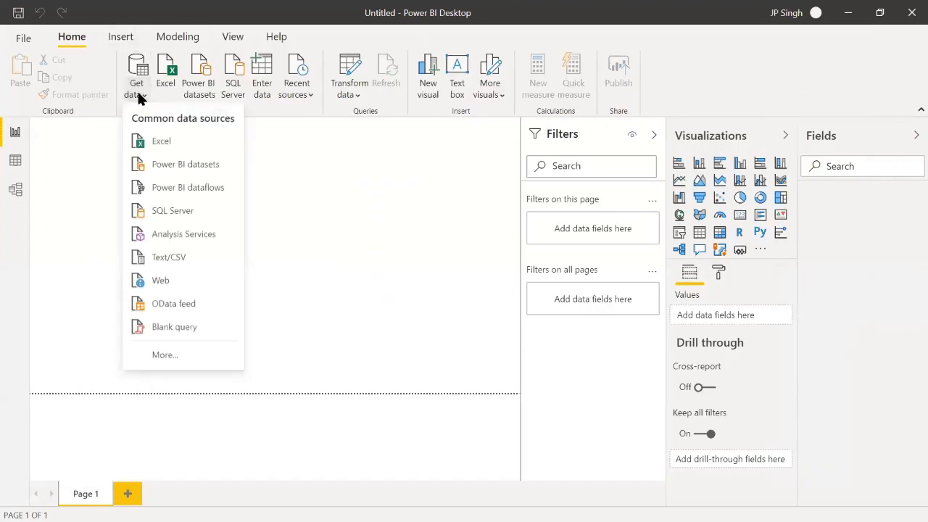
left_click(181, 355)
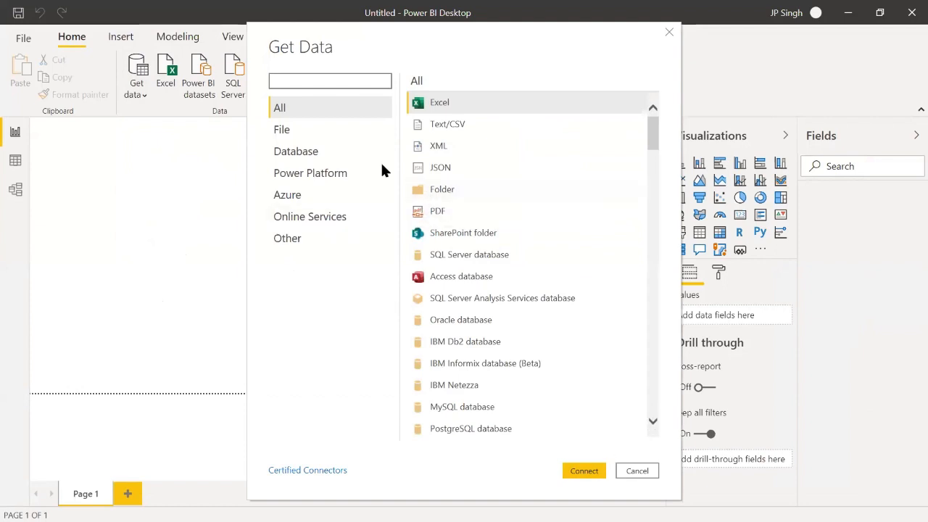
left_click(435, 190)
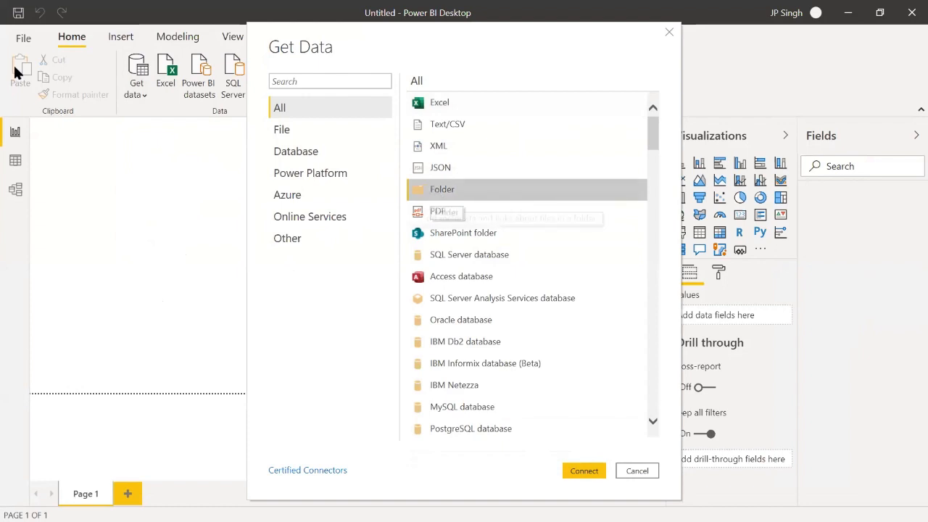
left_click(638, 471)
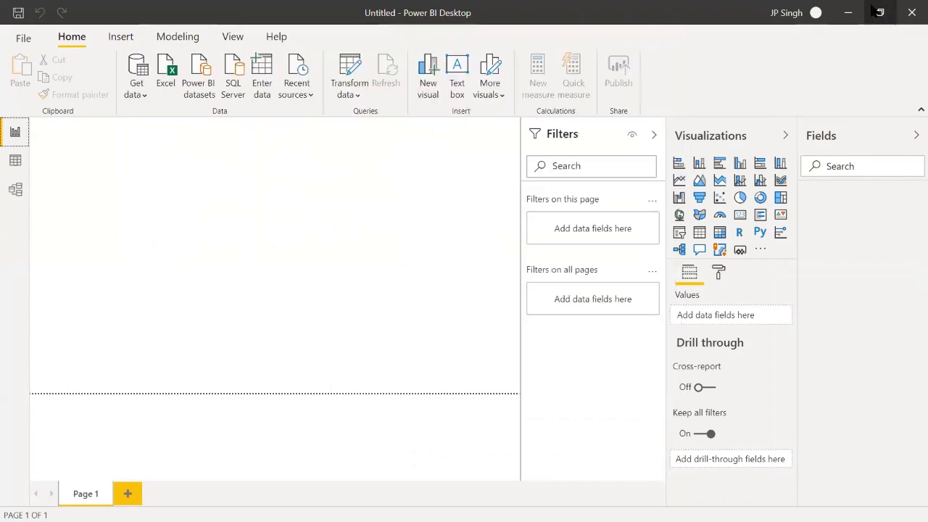
- Move June.xlsx, March.xlsx and May.xlsx out of the 22 Consolidated folder onto the desktop, leaving only April.xlsx in it
left_click(853, 16)
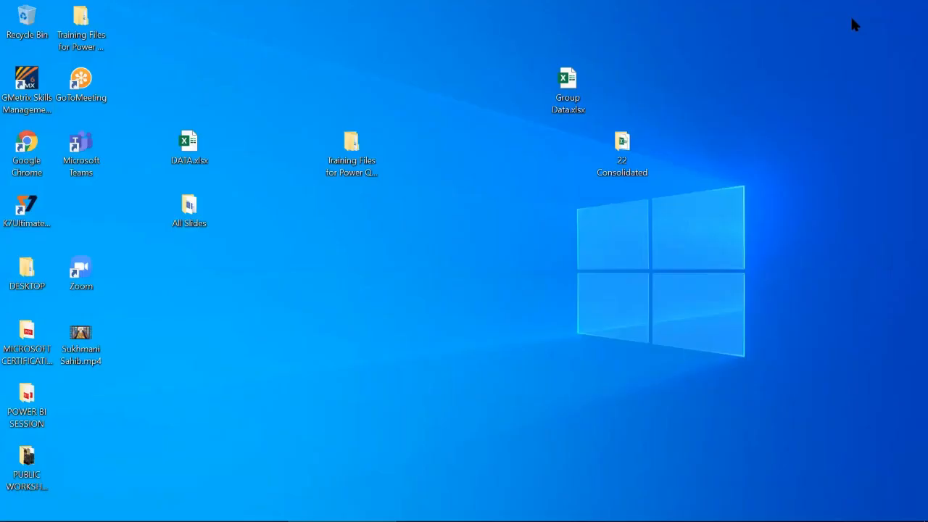
double_click(614, 148)
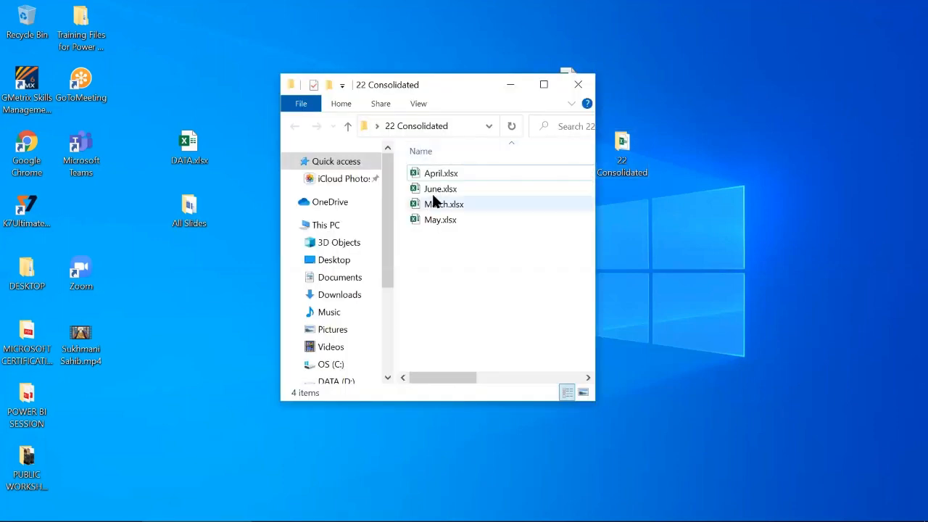
left_click(438, 194)
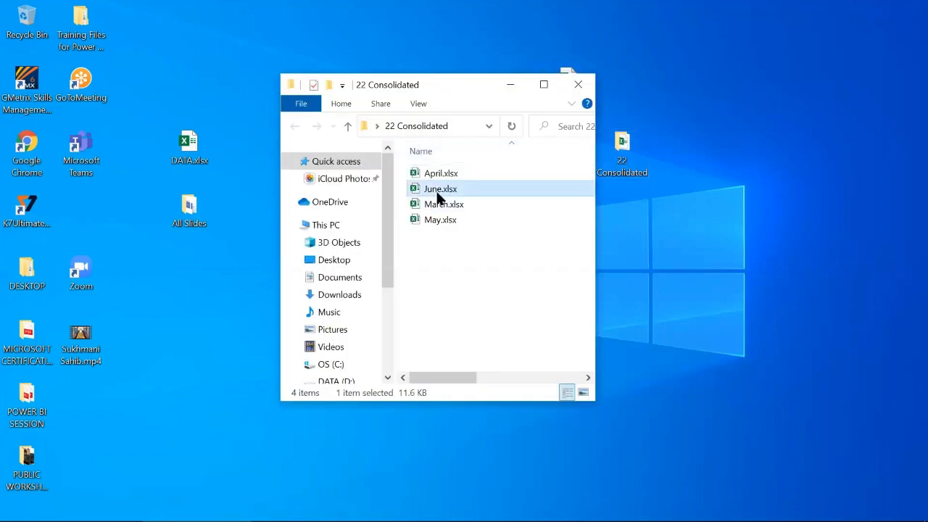
key("shift+Down")
key("shift+Down")
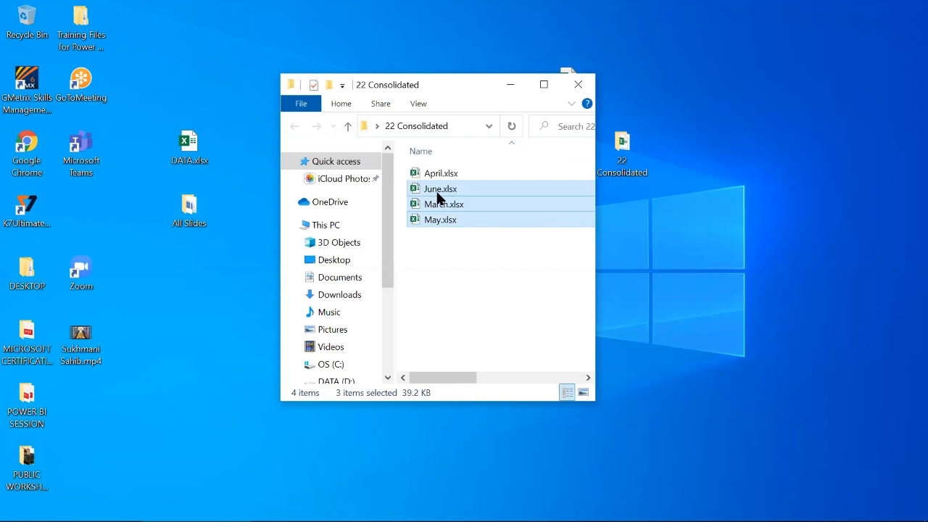
left_click_drag(484, 196, 708, 170)
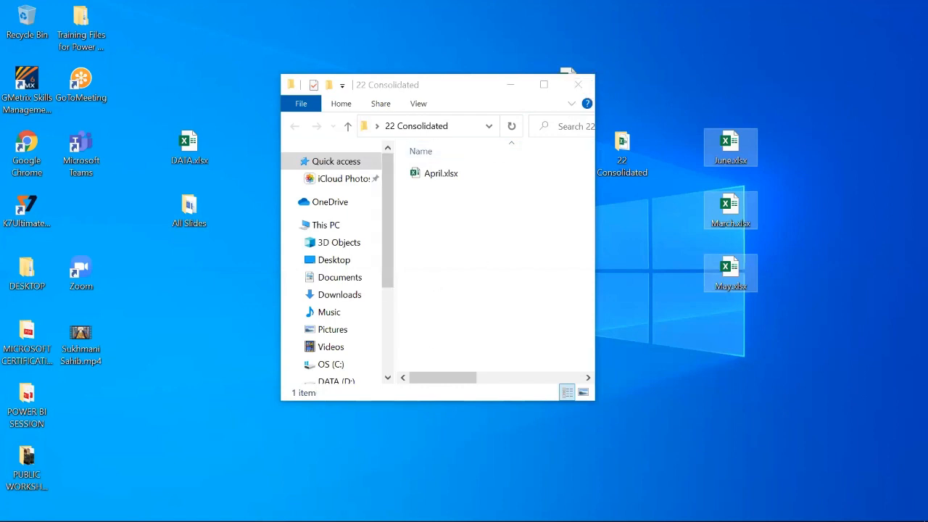
- Return to Power BI, get data from the 22 Consolidated folder on the desktop, and open it in Power Query Editor for transformation
key("super")
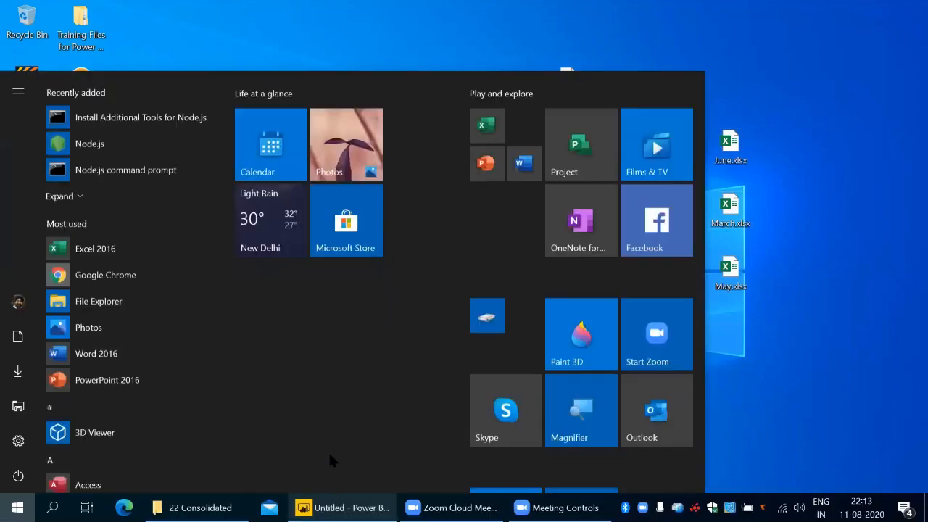
left_click(342, 507)
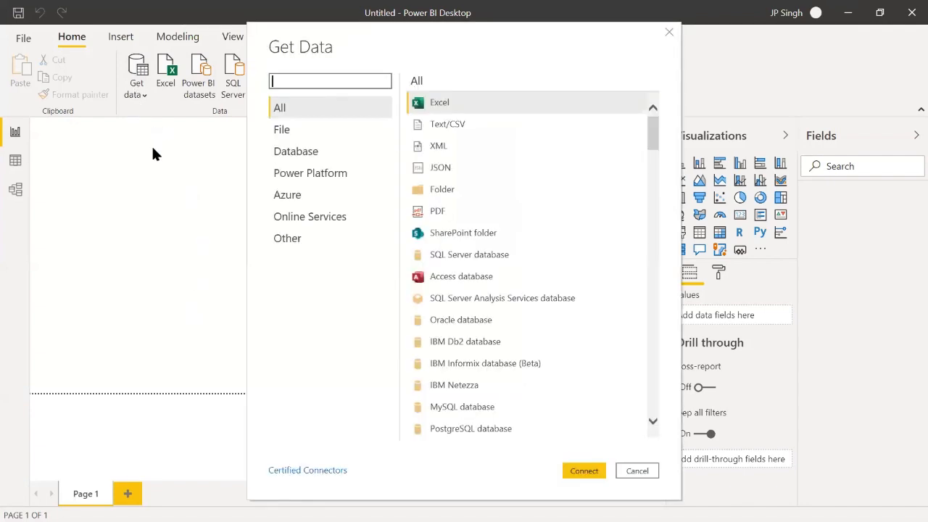
double_click(440, 194)
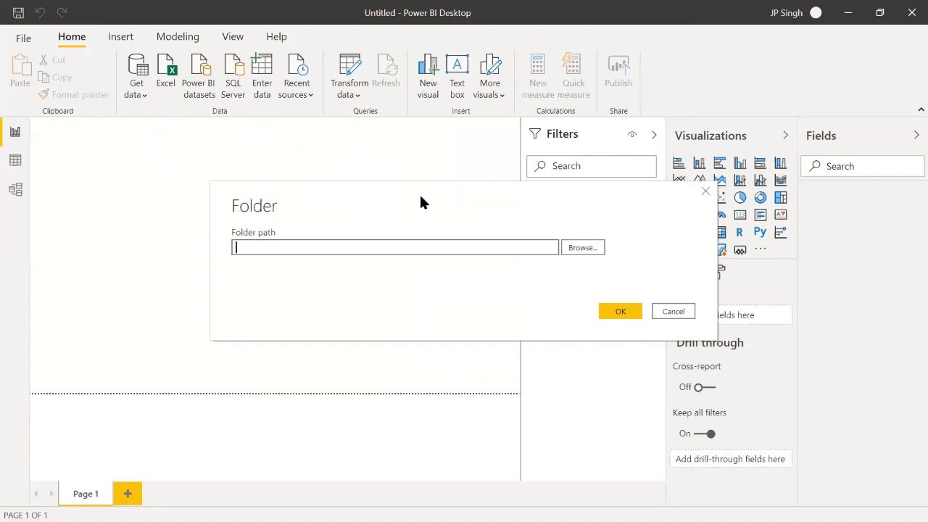
left_click(582, 248)
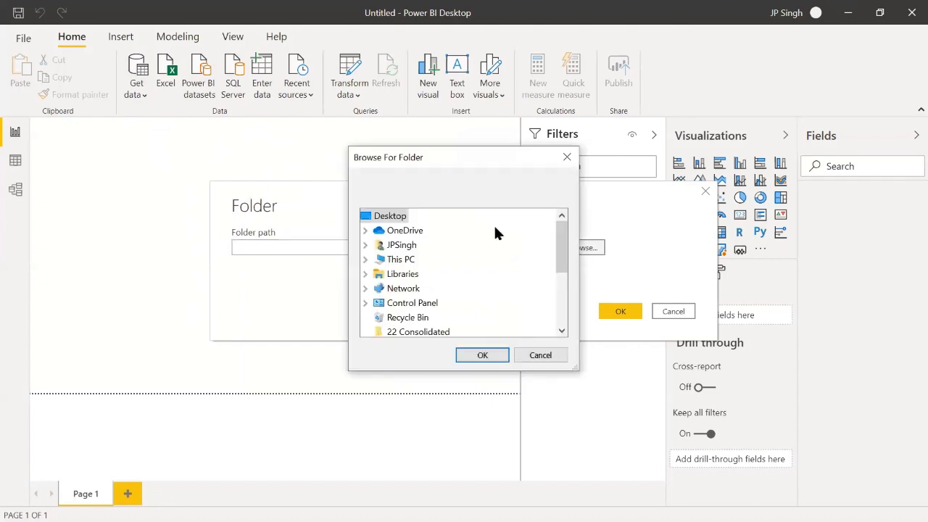
left_click(419, 332)
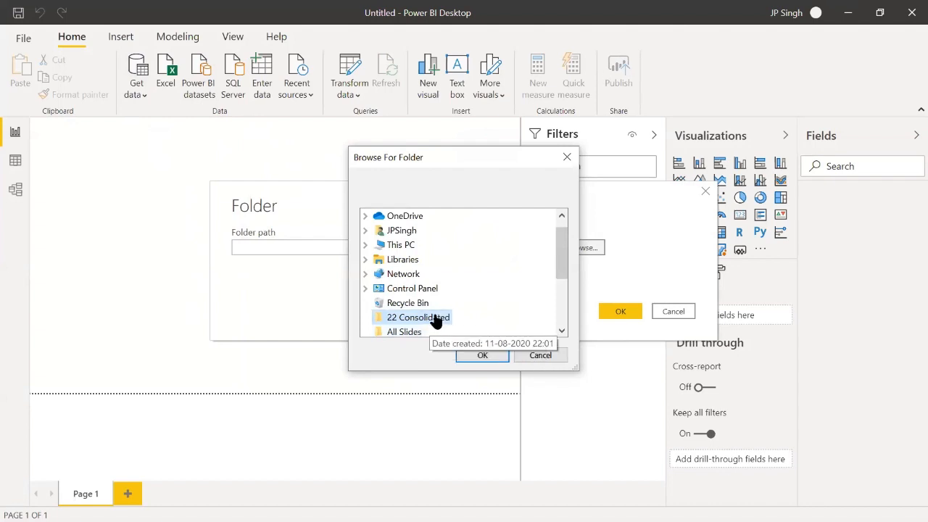
left_click(481, 355)
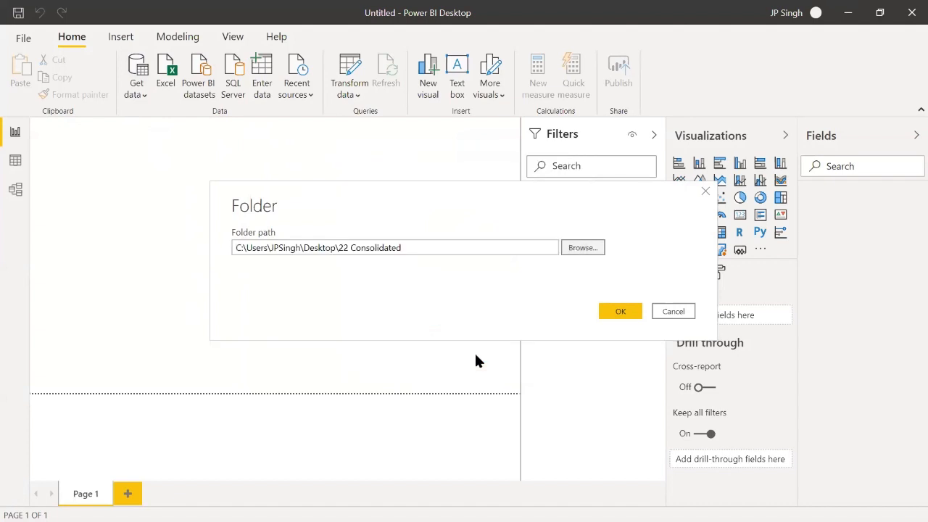
left_click(610, 308)
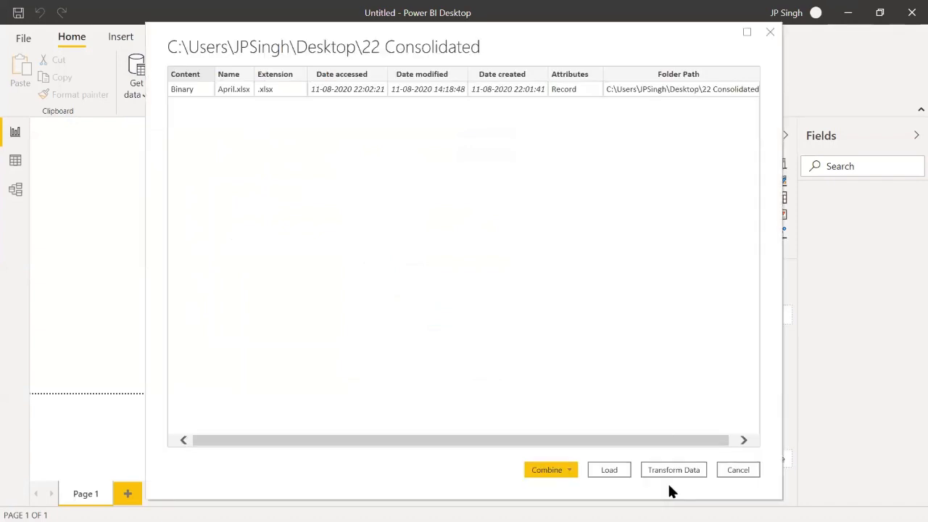
left_click(673, 471)
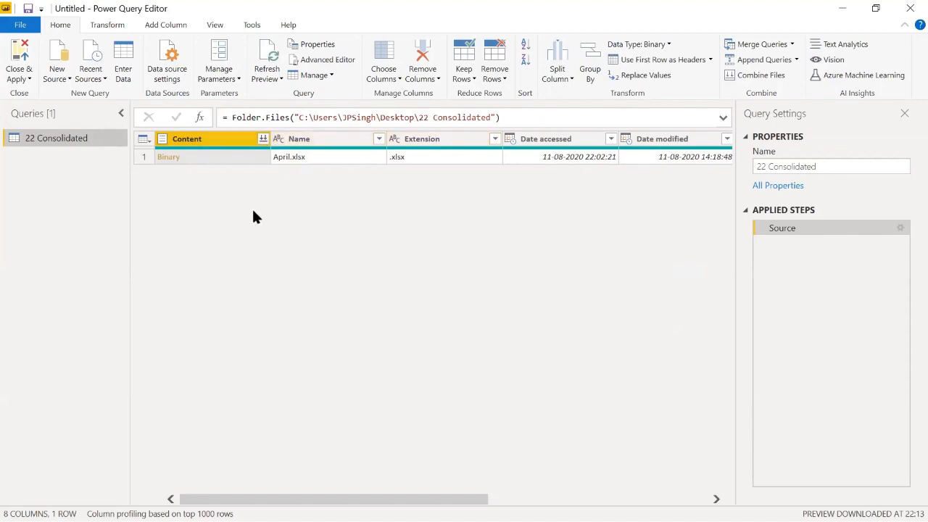
- Remove all columns of the 22 Consolidated query except Content and Name
mouse_move(230, 150)
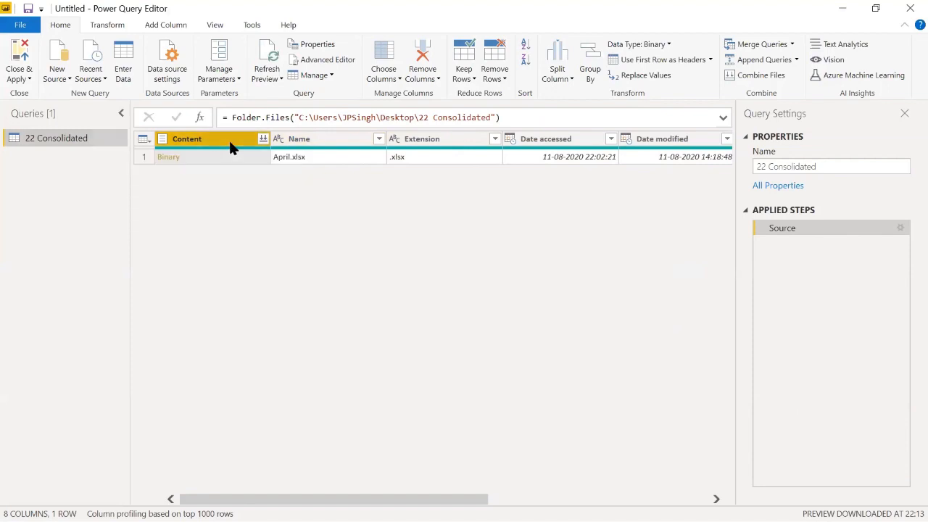
key("shift+Right")
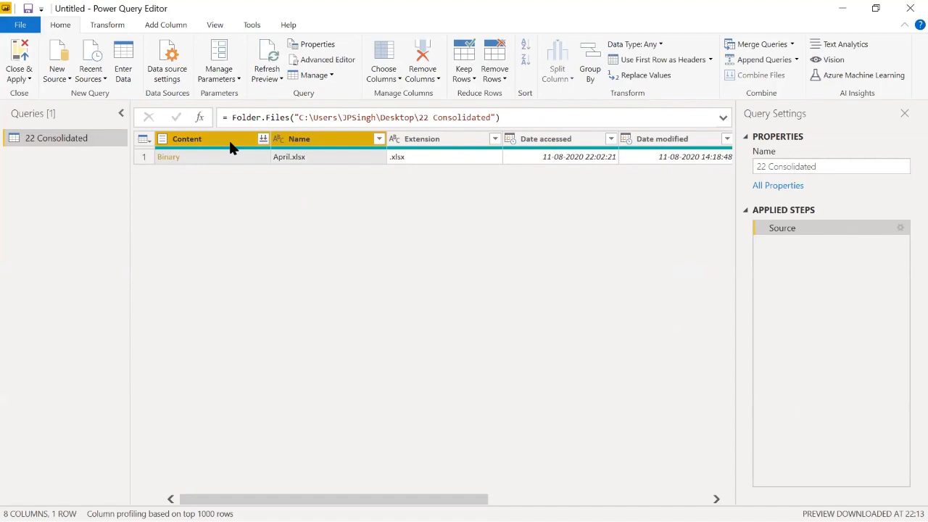
right_click(288, 140)
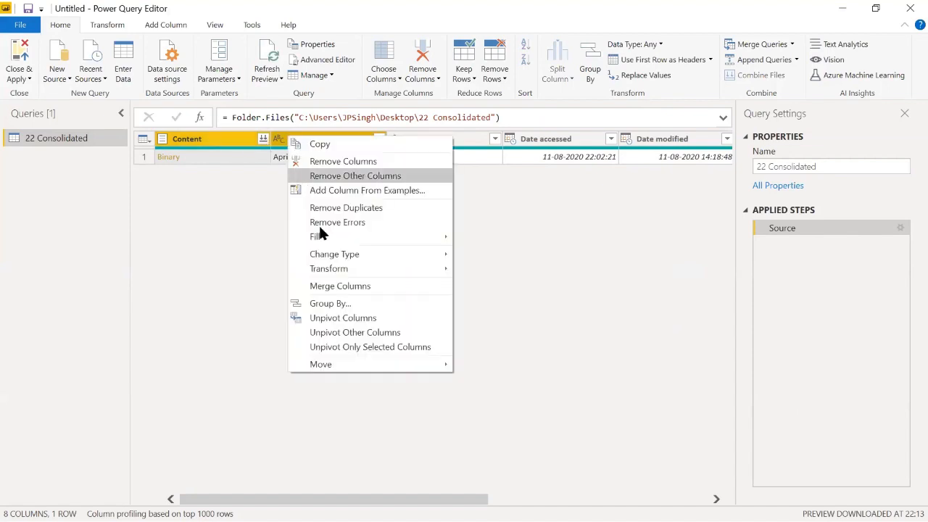
left_click(356, 179)
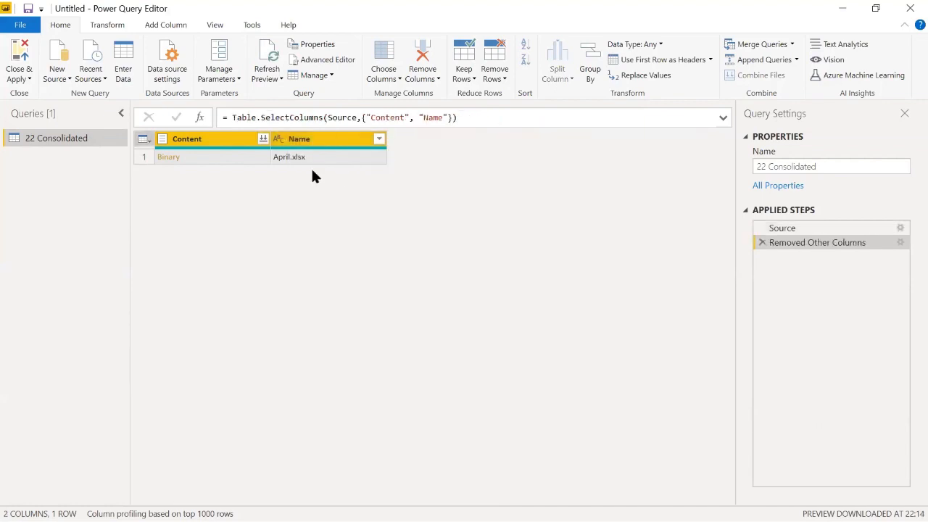
left_click(263, 139)
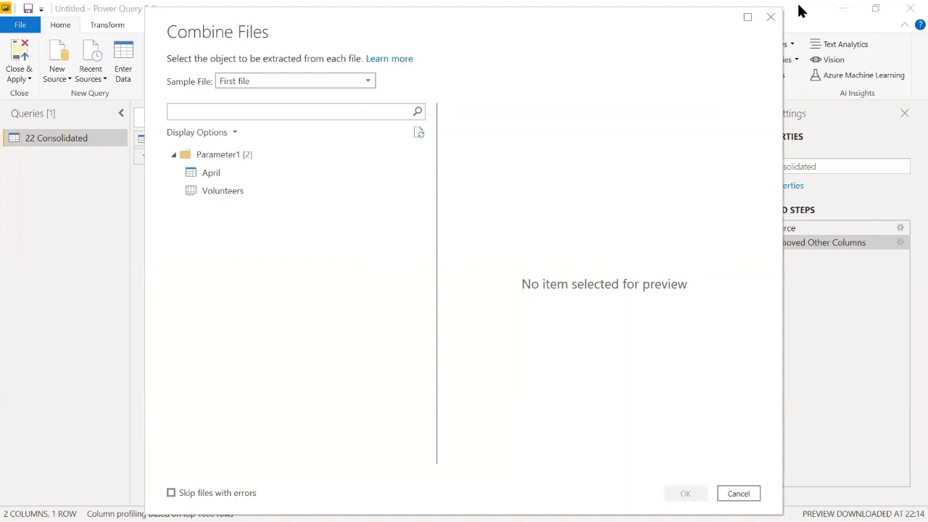
left_click(770, 16)
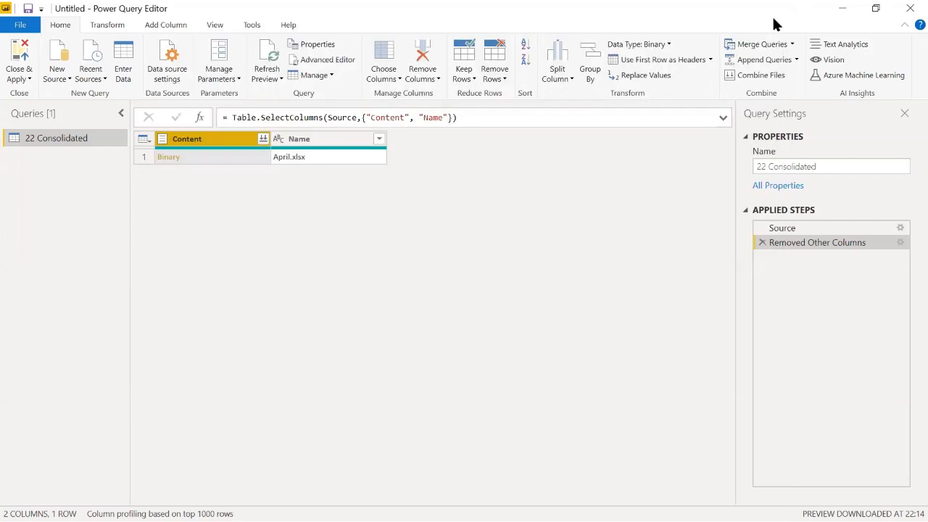
left_click(108, 25)
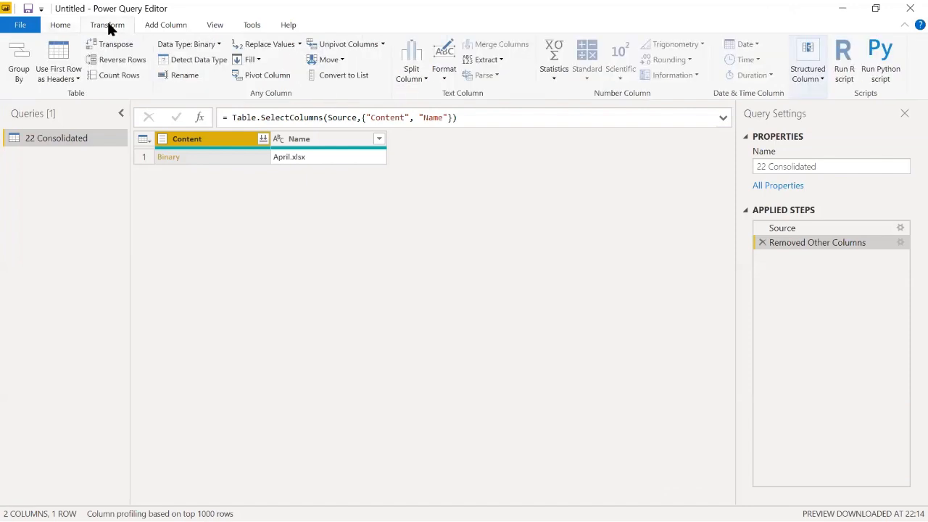
- Start a custom column in the 22 Consolidated query and enter the Excel.Workbook function as its formula
left_click(149, 27)
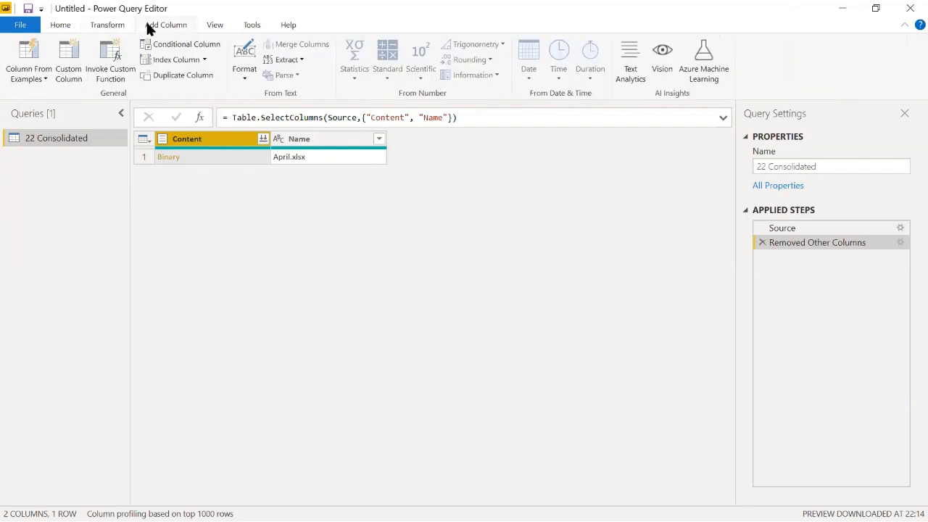
left_click(68, 73)
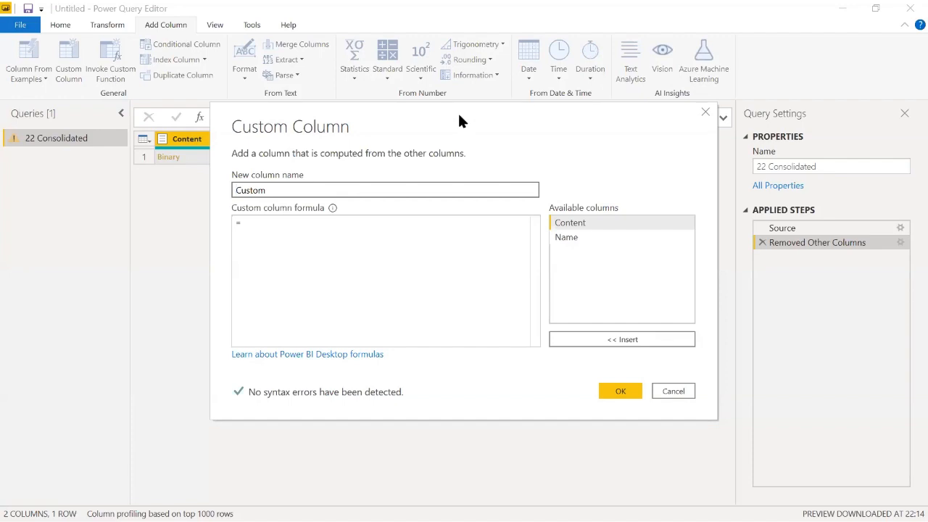
mouse_move(457, 113)
left_mouse_down()
mouse_move(764, 119)
mouse_move(459, 123)
left_mouse_up()
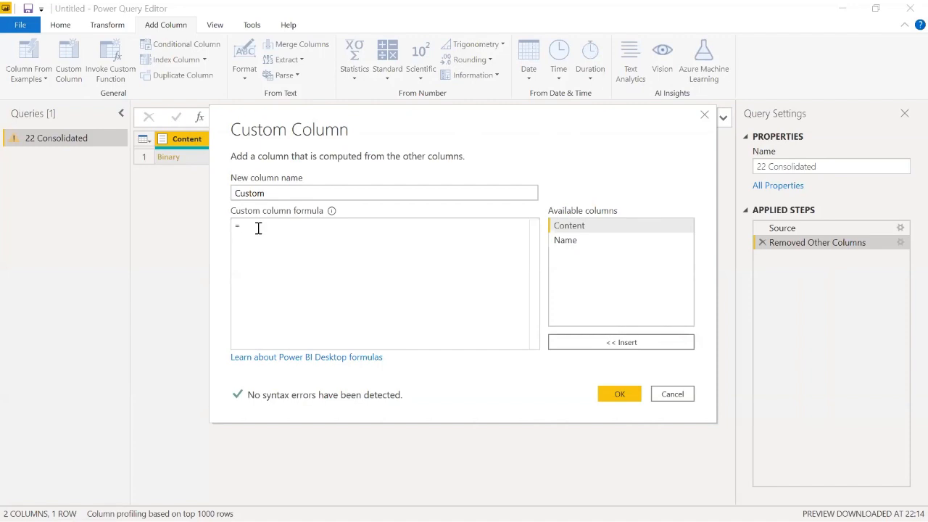
type("Excel.")
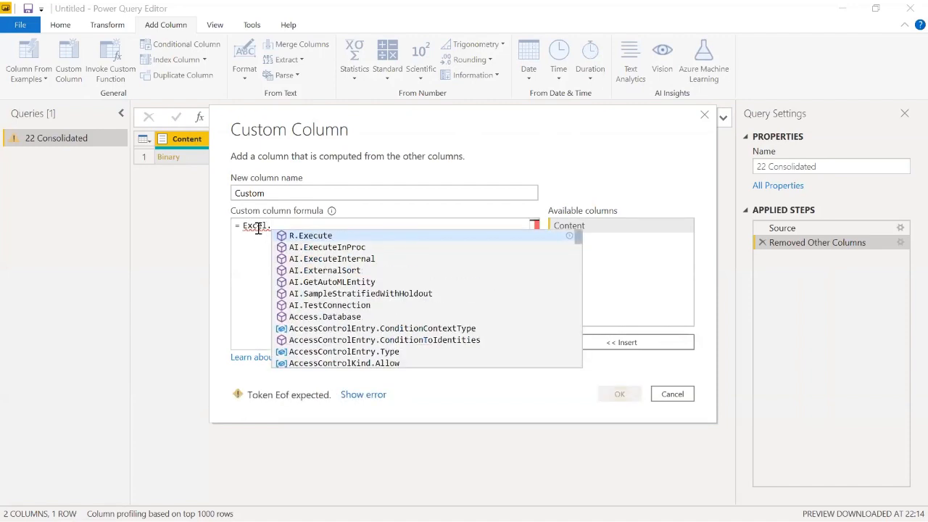
type("wo")
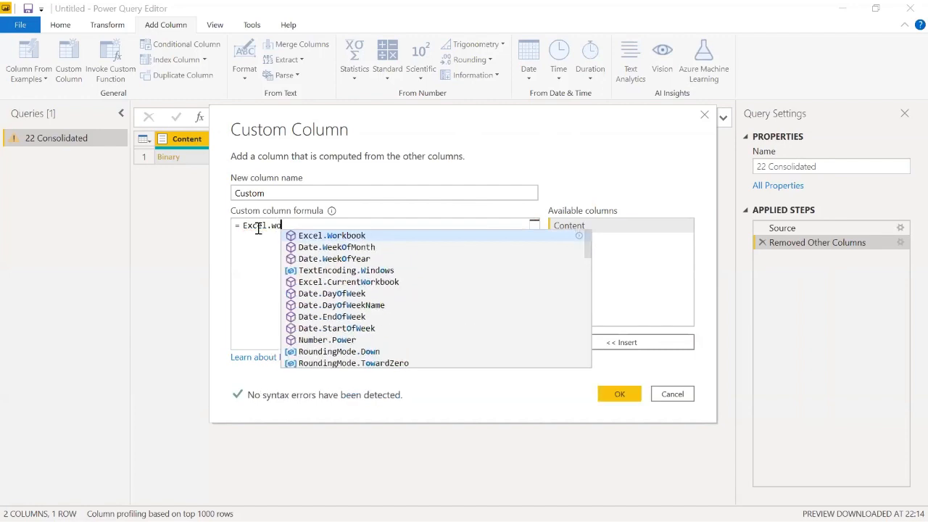
key("Tab")
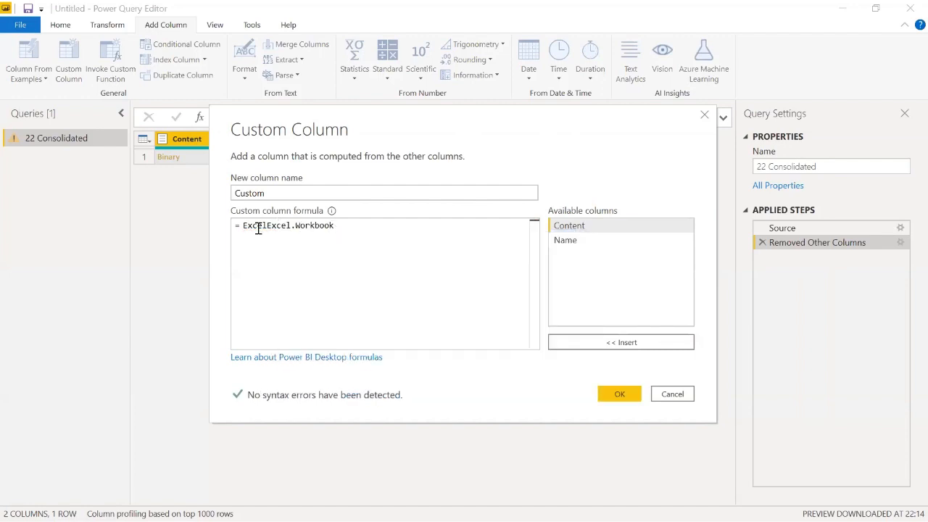
left_click(266, 224)
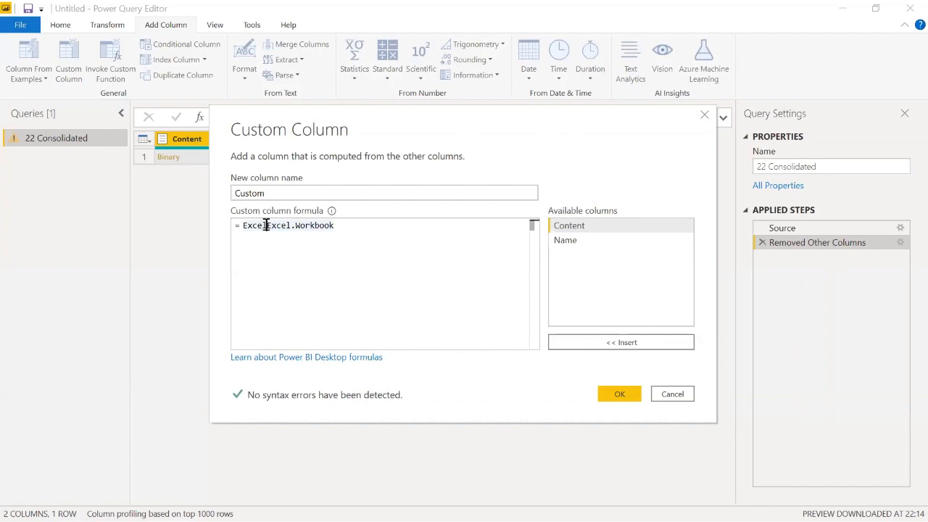
key("BackSpace")
key("BackSpace")
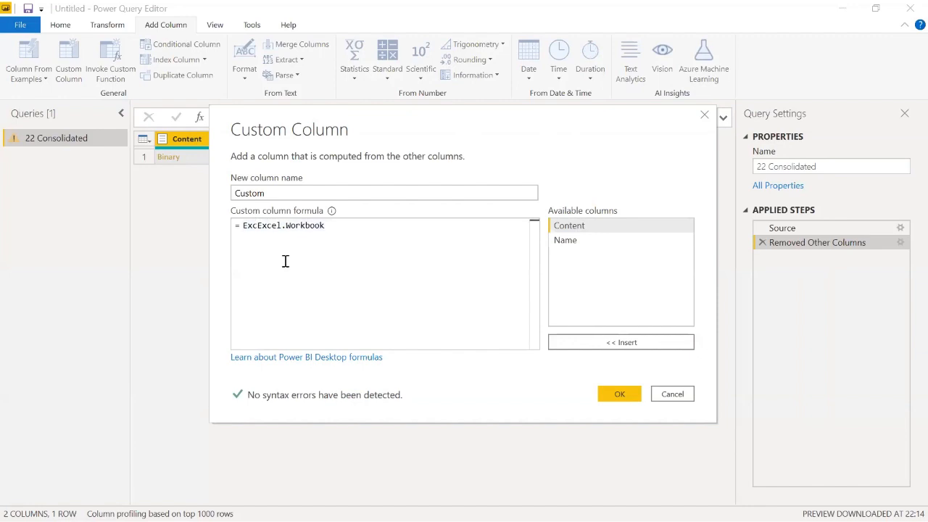
key("BackSpace")
key("BackSpace")
key("BackSpace")
- Complete the custom column formula as Excel.Workbook([Content]) and create the column under the name Custom
type("(")
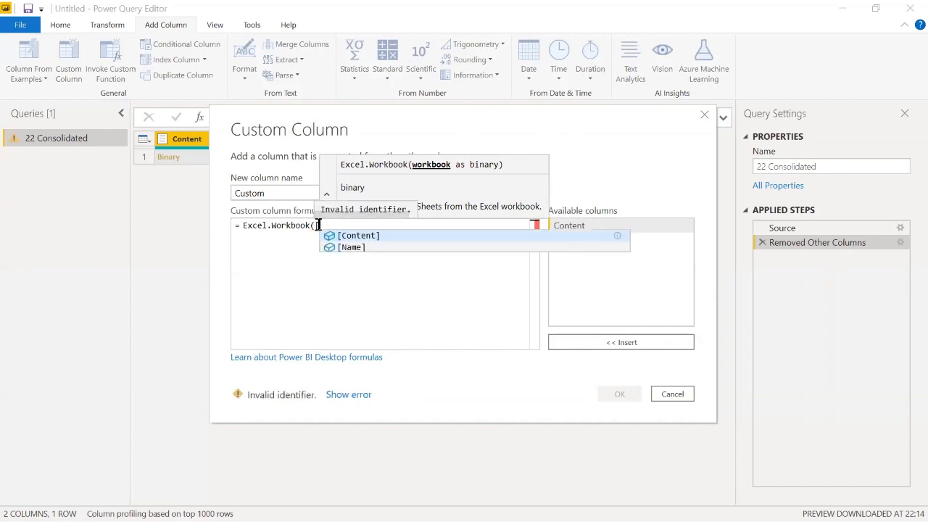
type("[")
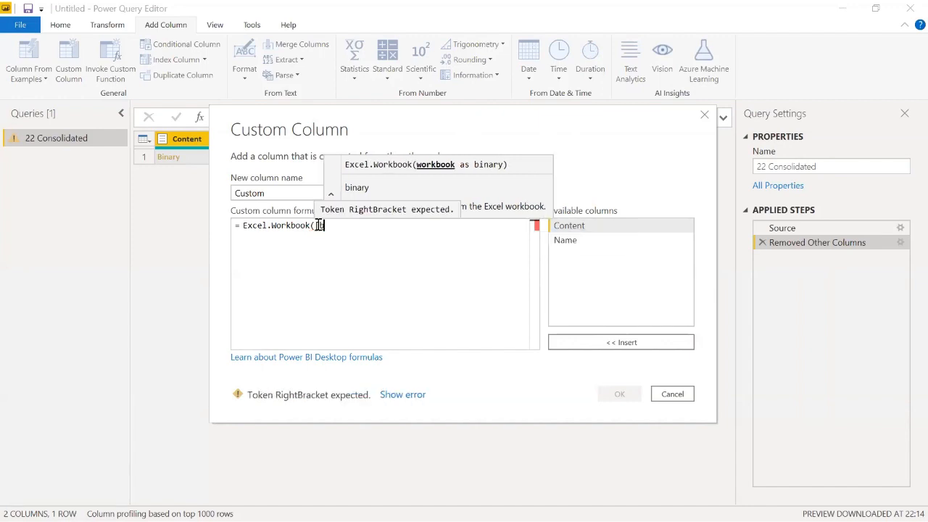
type("con")
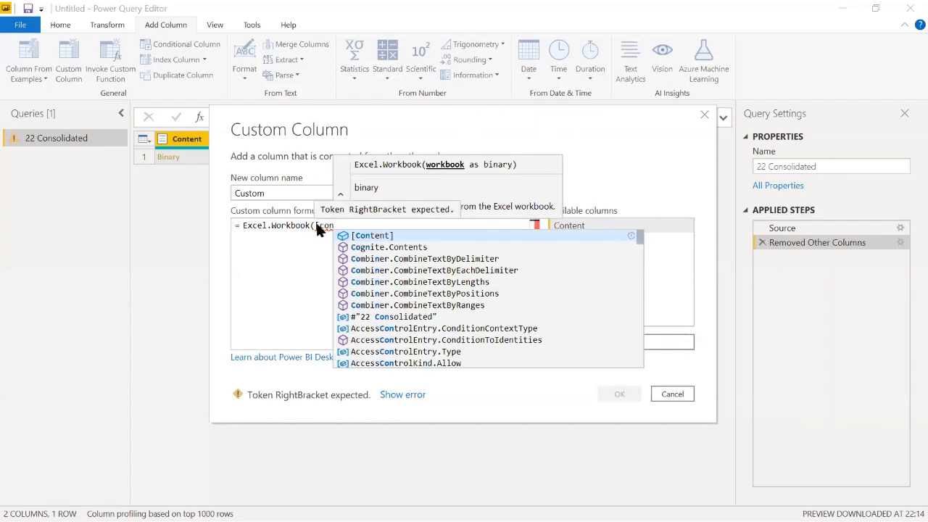
left_click(355, 233)
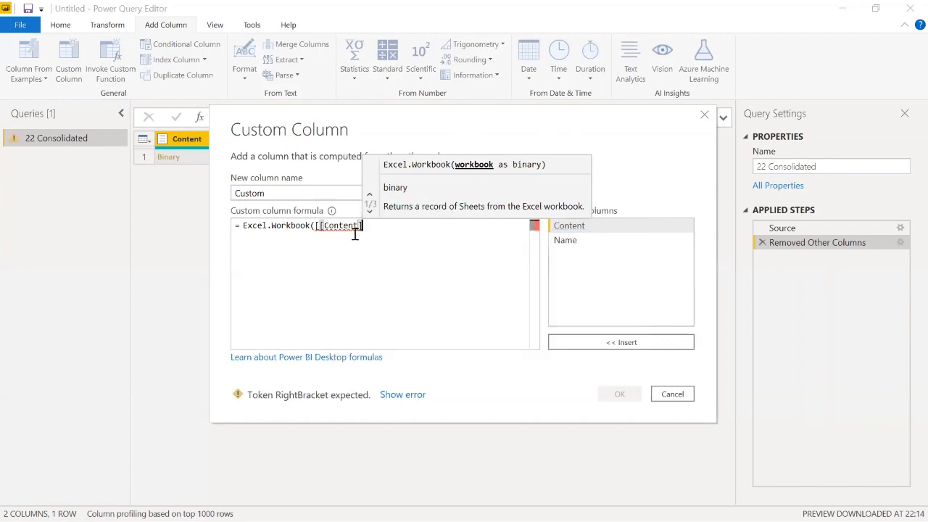
type(")")
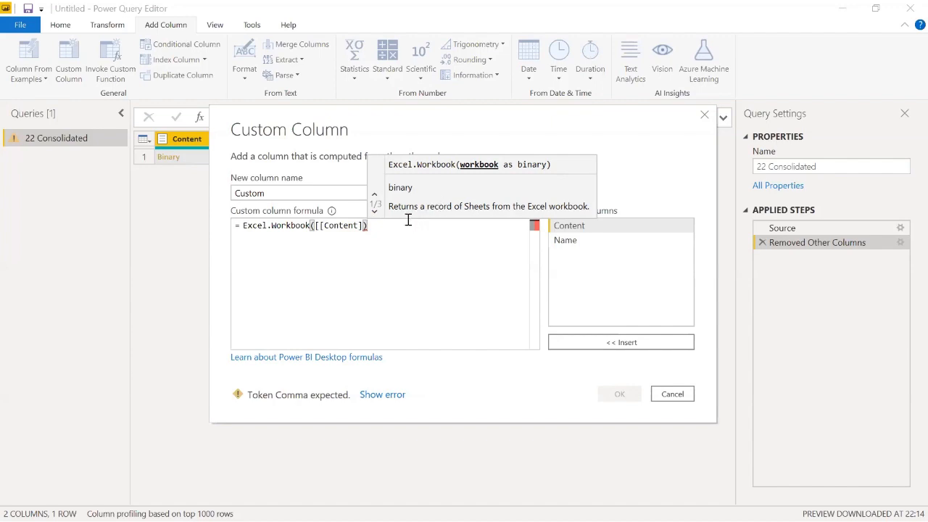
left_click(315, 225)
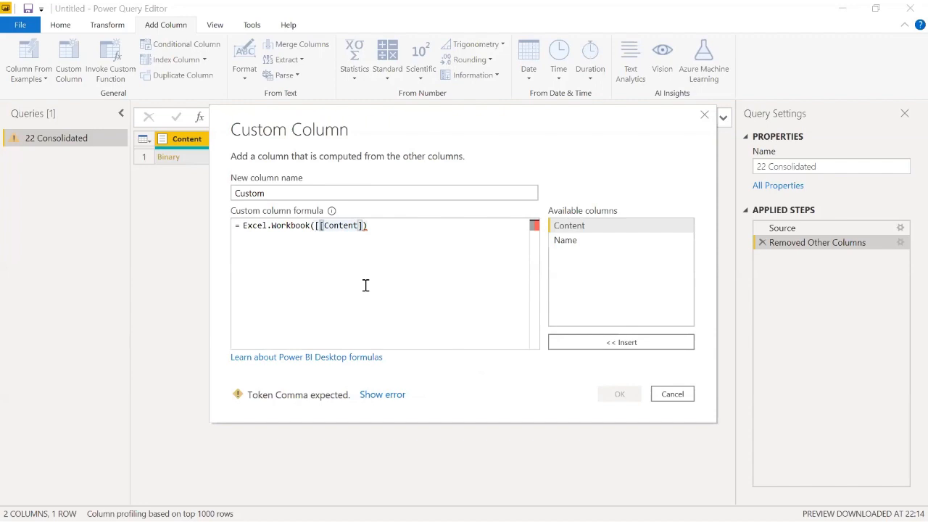
key("Delete")
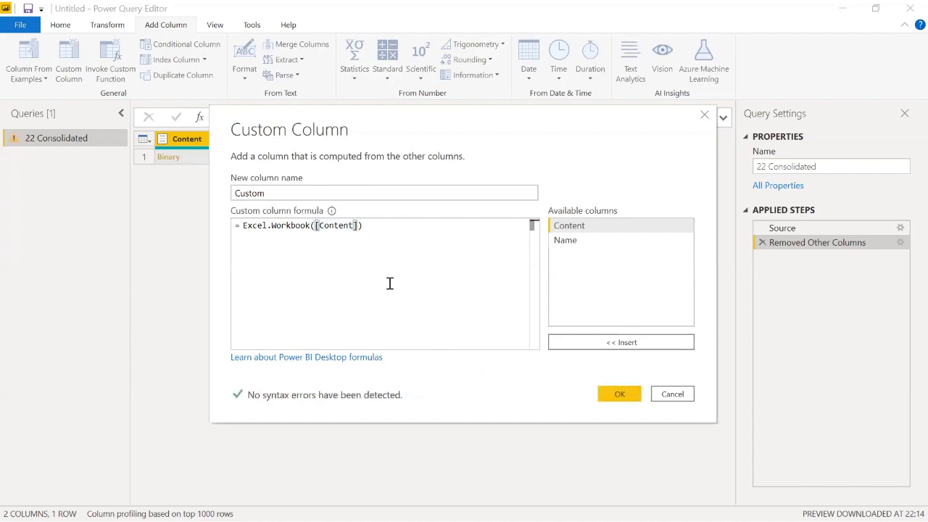
left_click(616, 393)
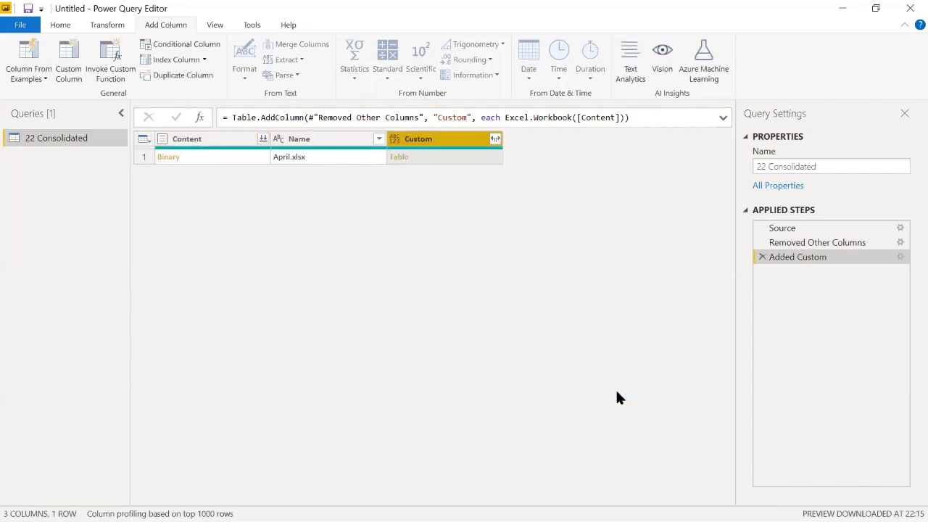
- Expand the Custom column to its Data field only, keeping the original column name as prefix
left_click(495, 138)
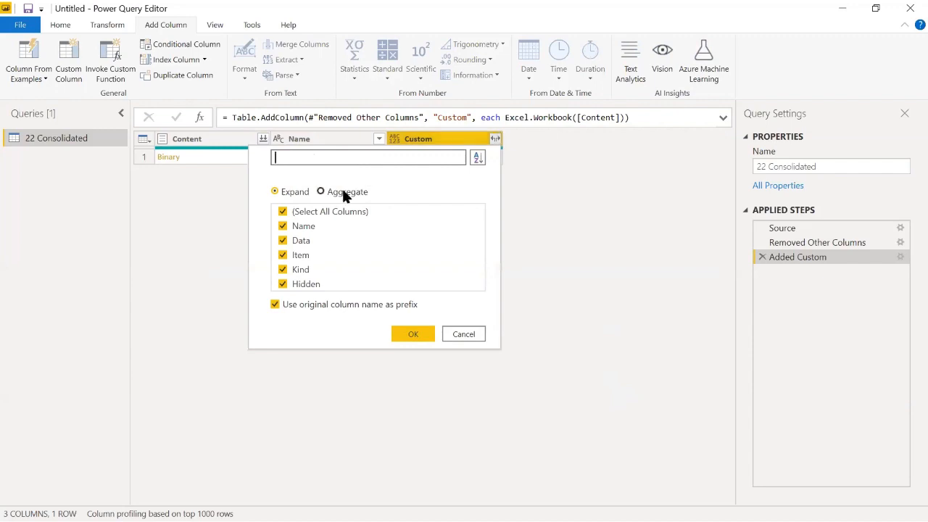
left_click(282, 210)
left_click(283, 240)
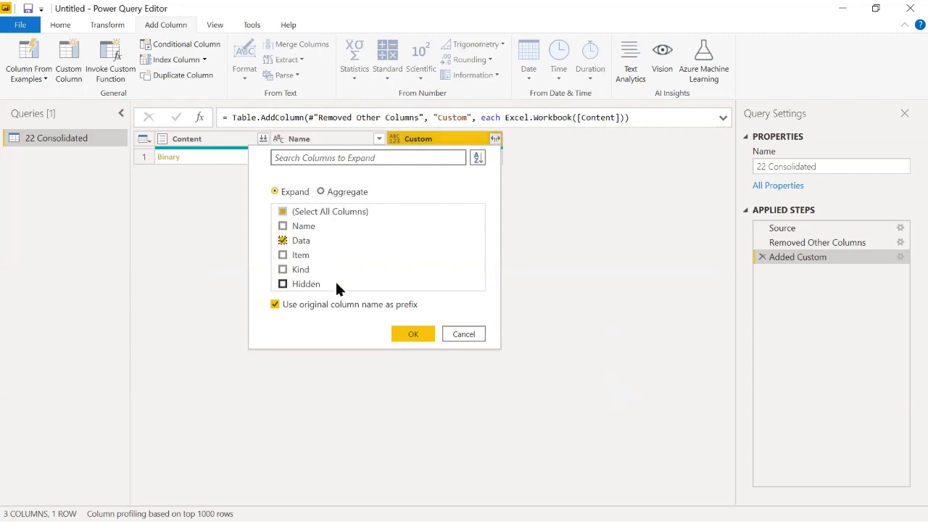
left_click(409, 335)
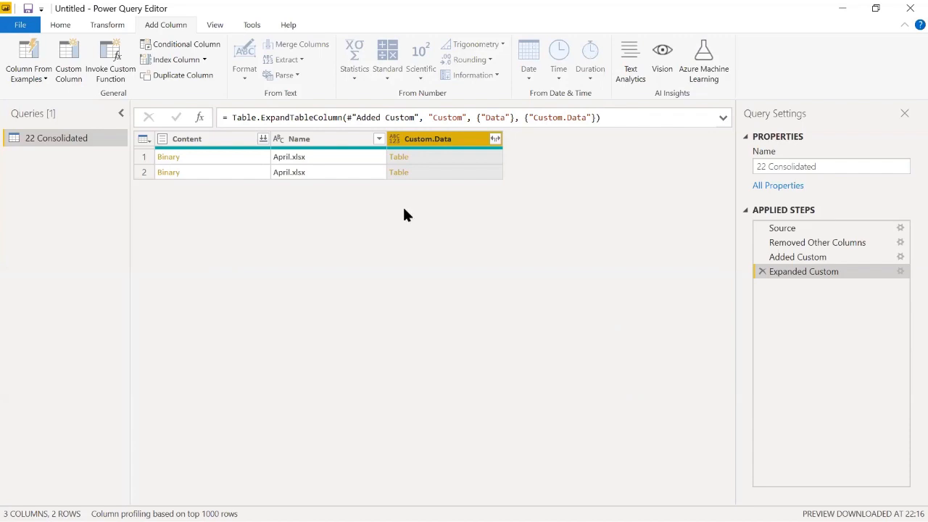
- Remove the top 1 row from the 22 Consolidated query
left_click(143, 158)
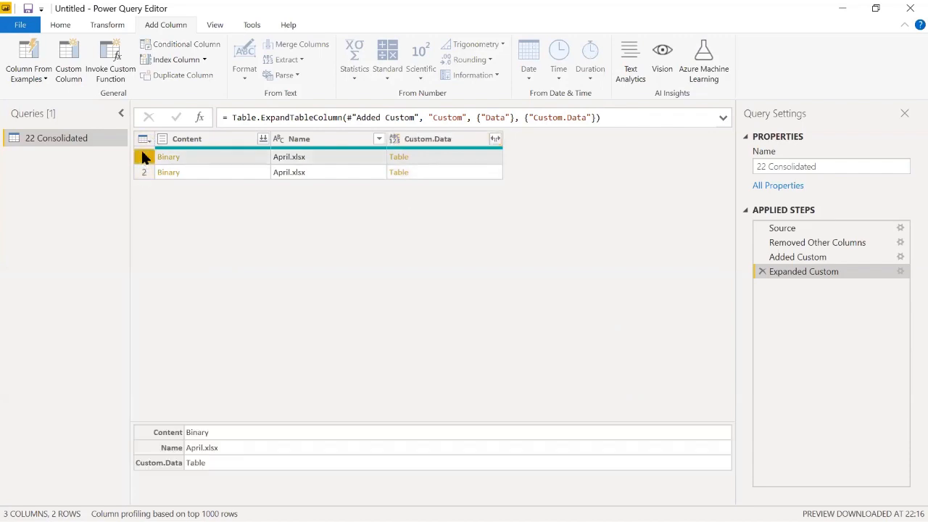
left_click(110, 25)
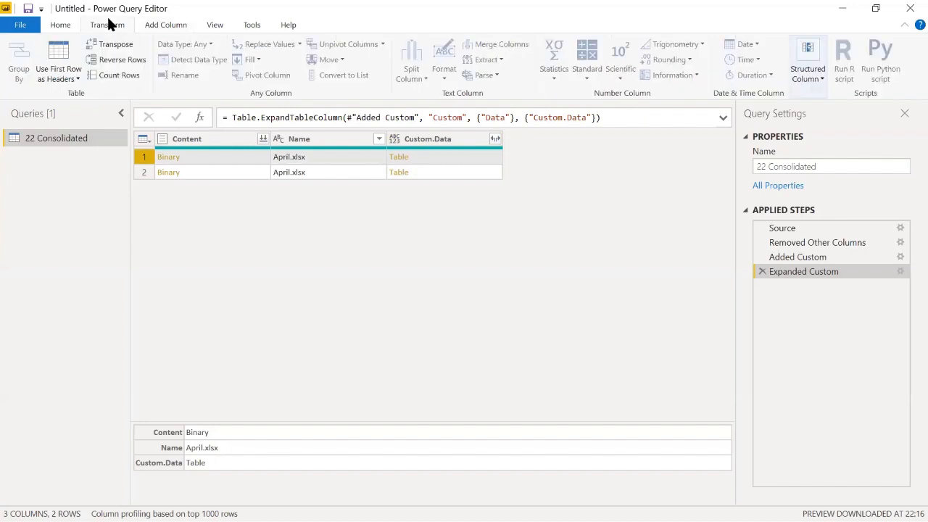
left_click(61, 25)
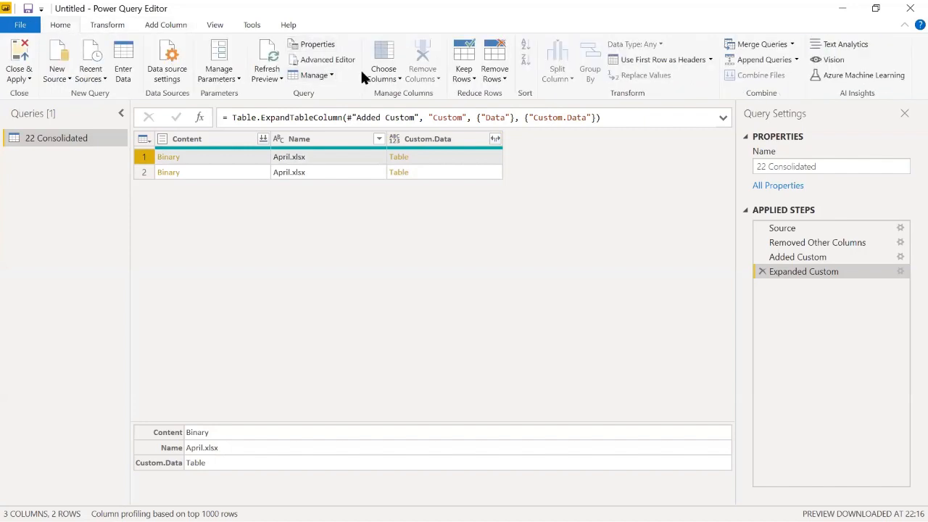
left_click(505, 82)
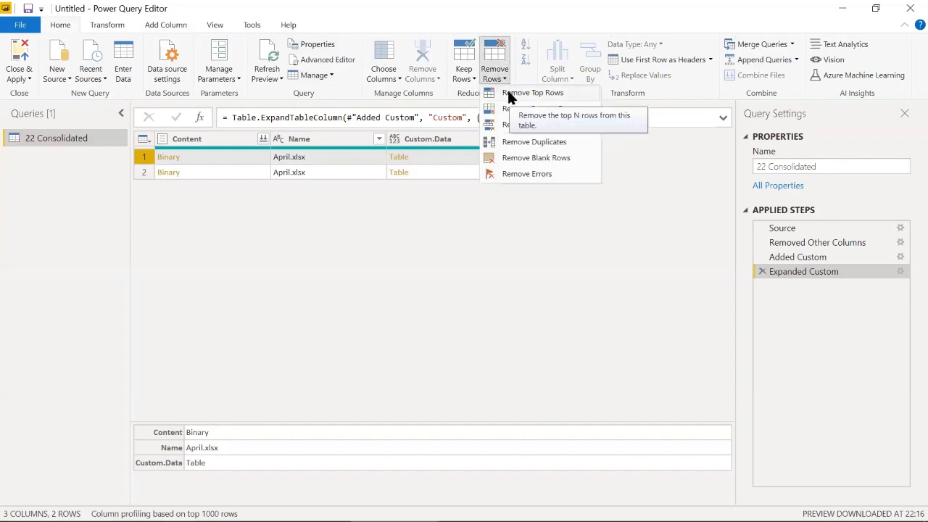
left_click(510, 94)
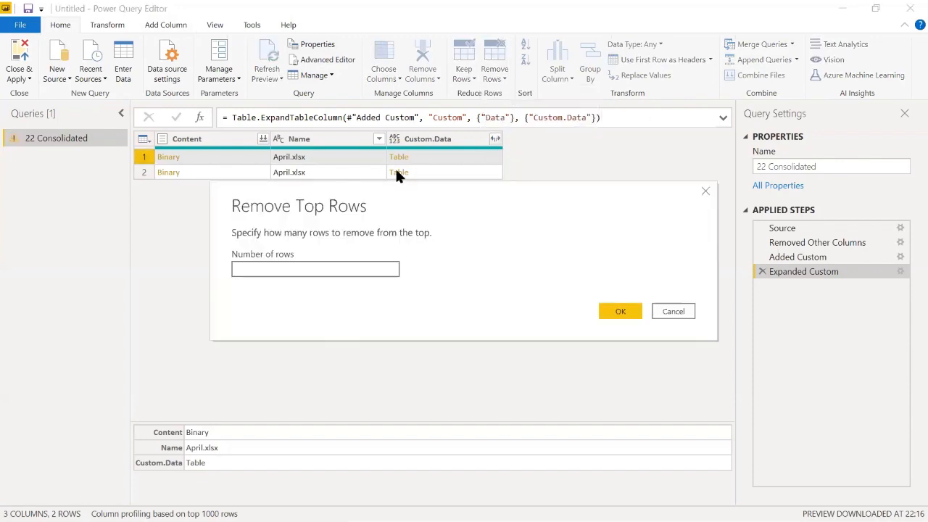
type("1")
left_click(622, 310)
- Expand Custom.Data into Month, Volunteer, Volunteer Hours and Location, and remove the Content and Name columns
left_click(495, 137)
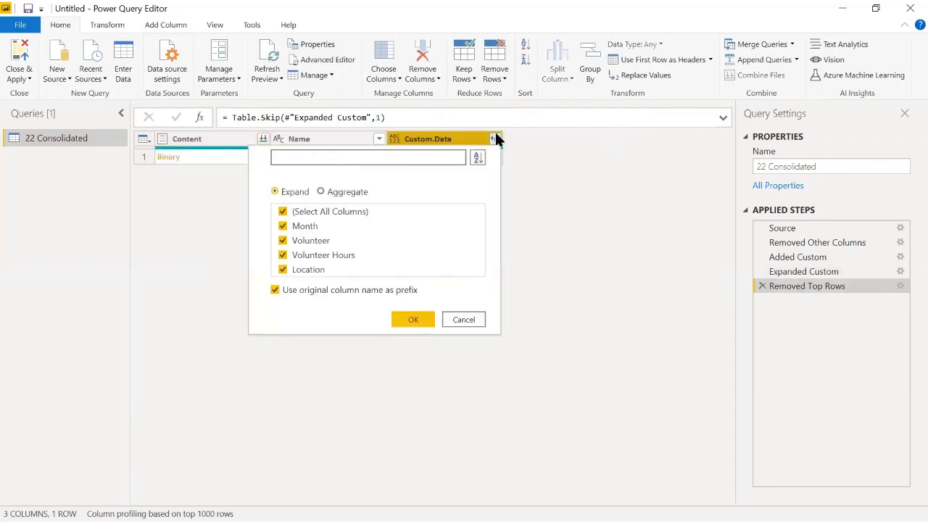
left_click(411, 319)
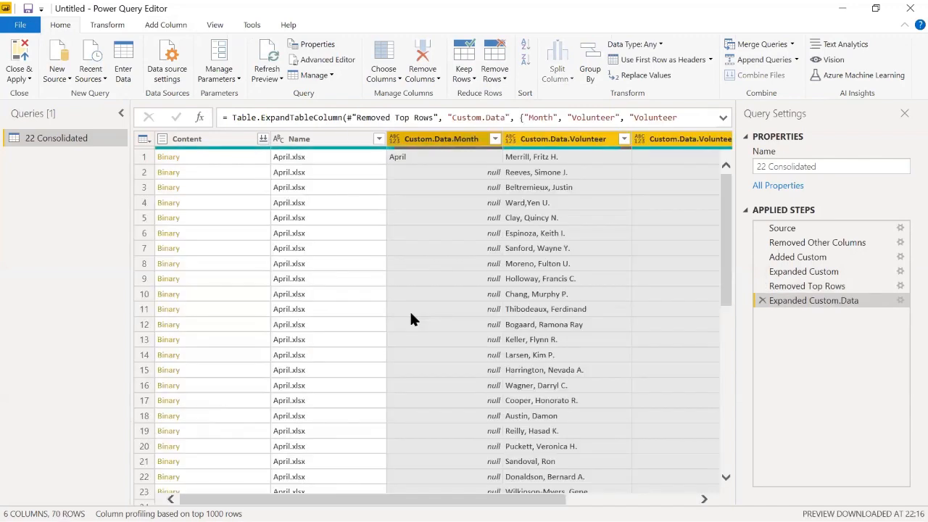
left_click(192, 143)
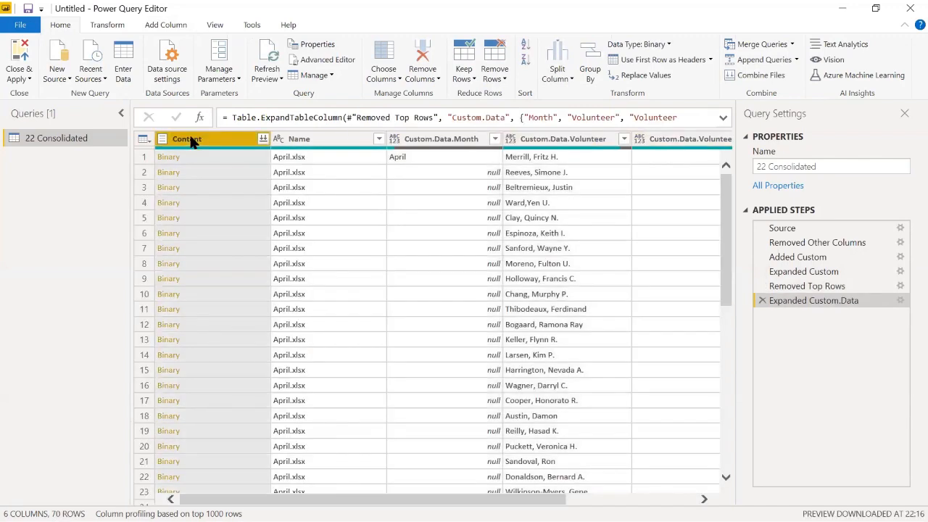
key("shift+Right")
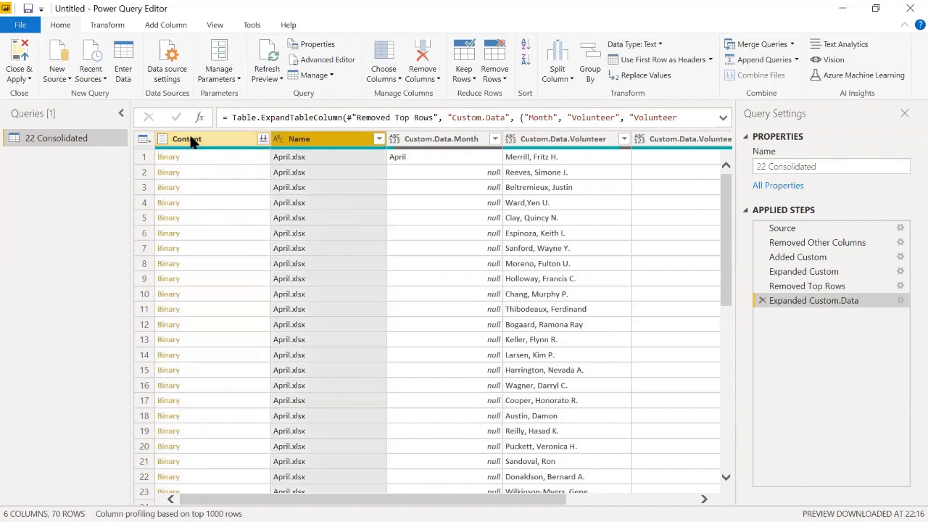
left_click(192, 142)
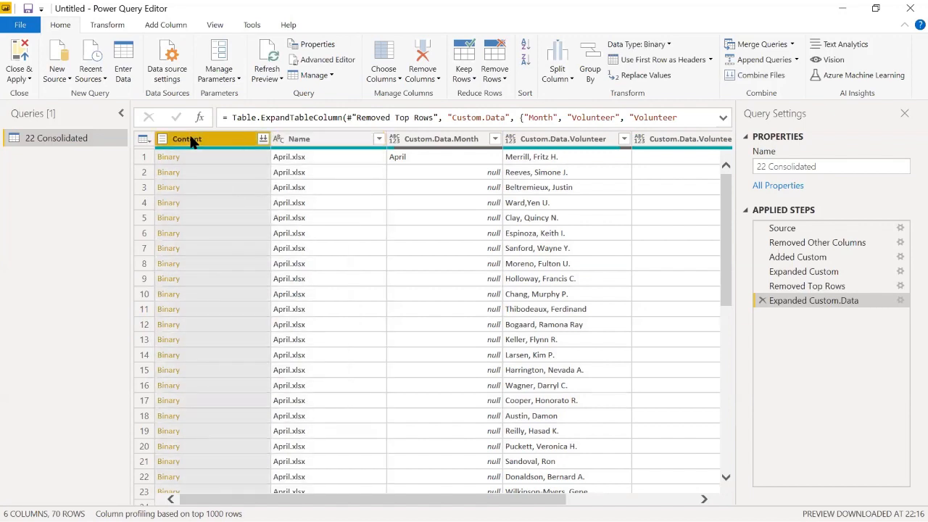
key("shift+Right")
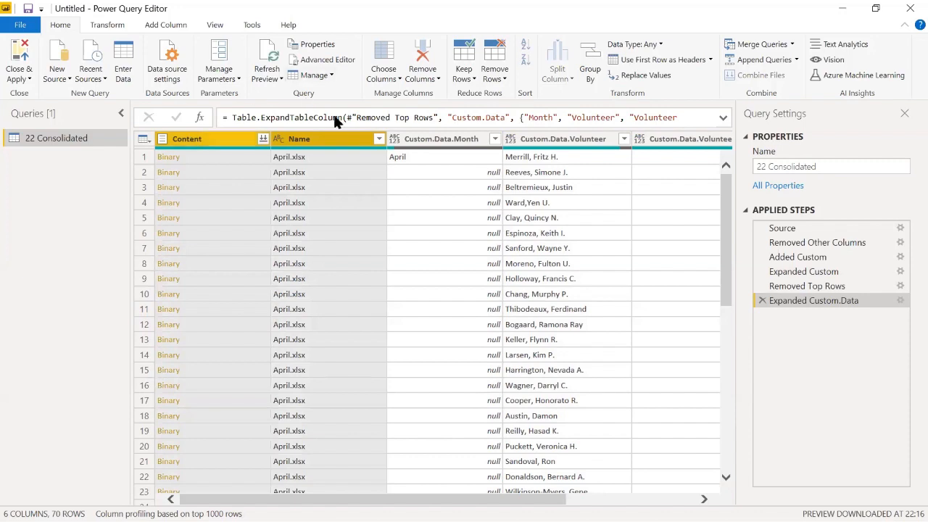
left_click(426, 75)
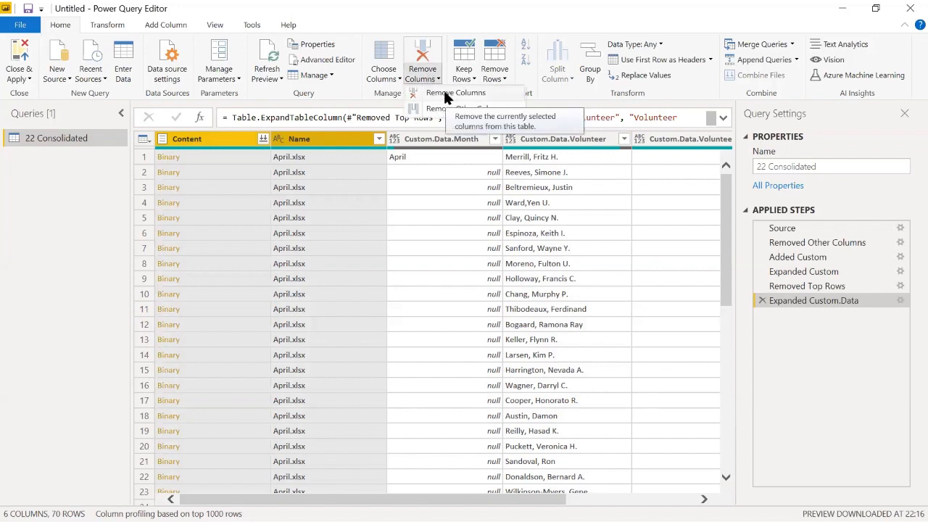
left_click(446, 93)
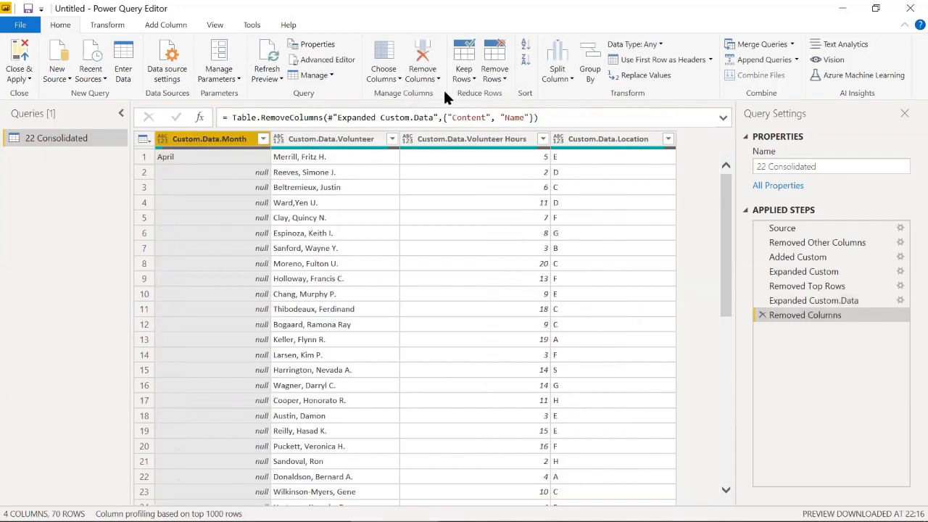
- Fill the Custom.Data.Month column down so every row carries its month
right_click(187, 156)
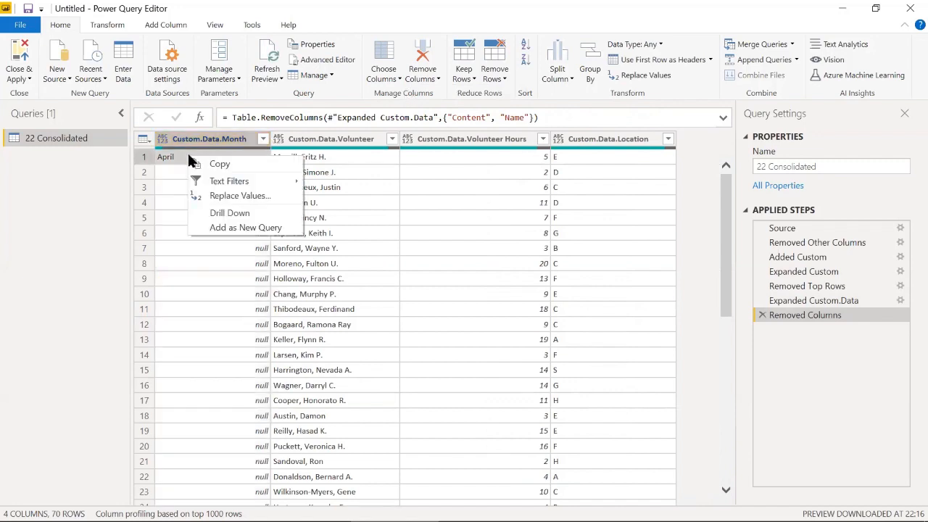
left_click(180, 155)
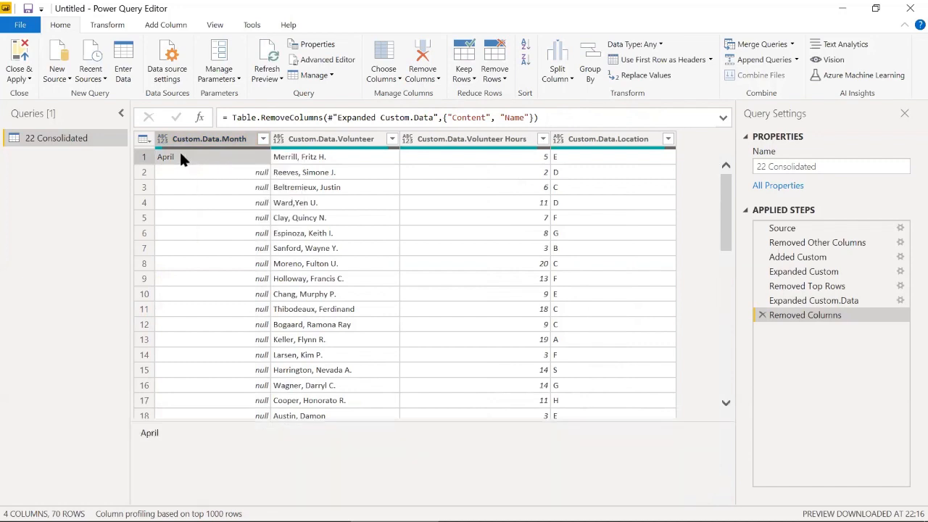
left_click(190, 140)
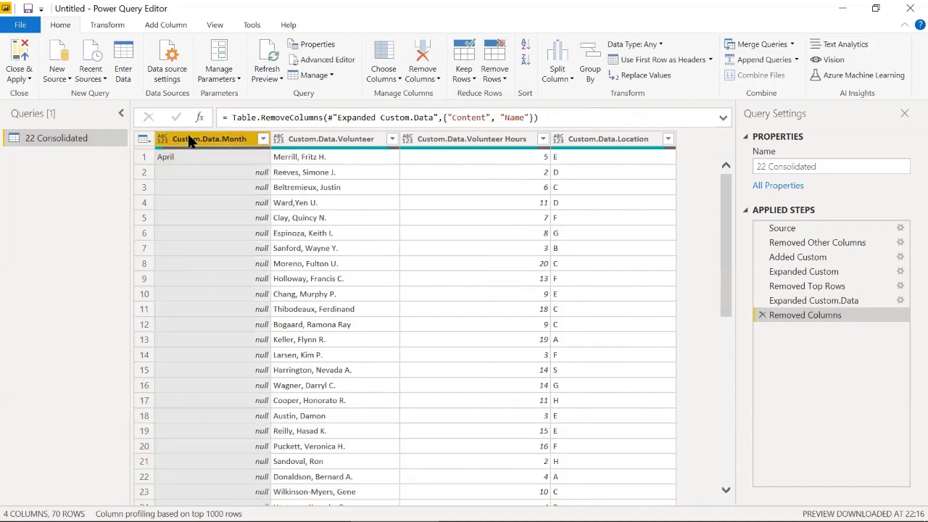
right_click(190, 140)
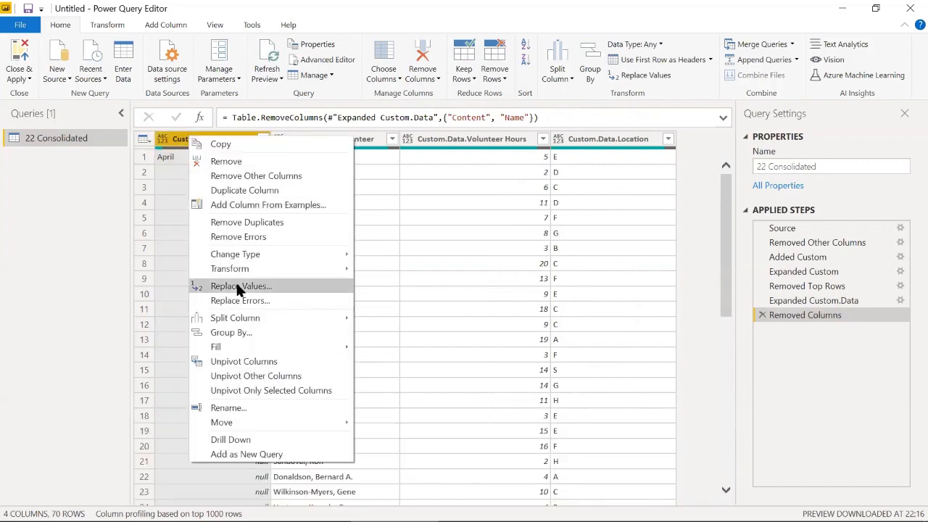
mouse_move(231, 346)
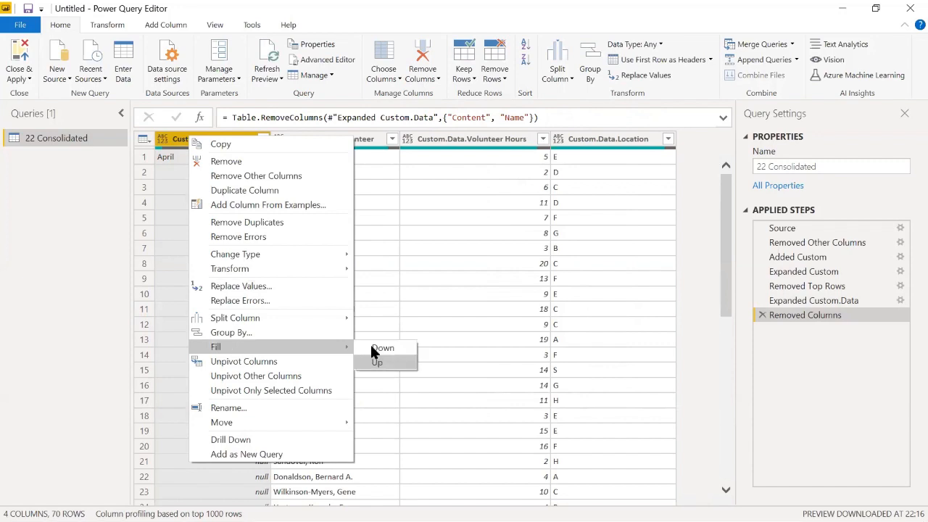
left_click(375, 349)
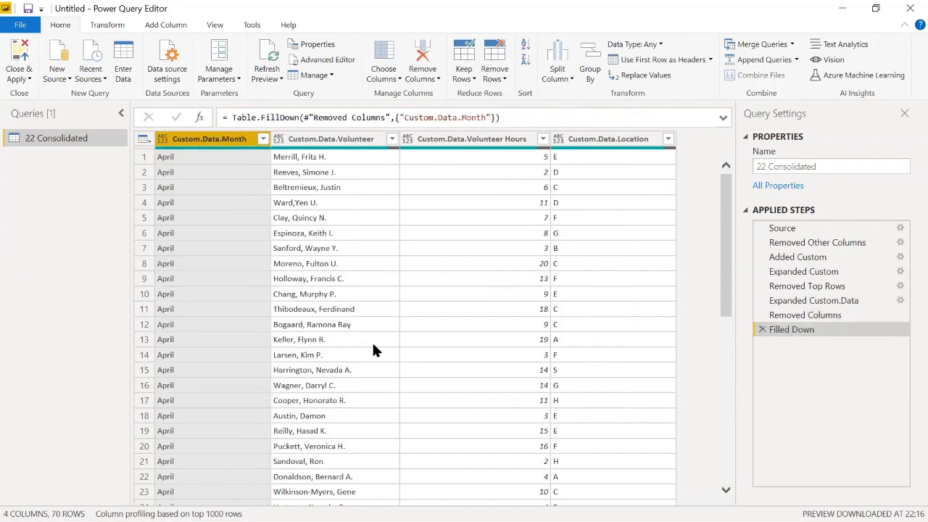
- Filter the null rows out of the Custom.Data.Volunteer column and check the remaining rows
scroll(337, 341, "down", 6)
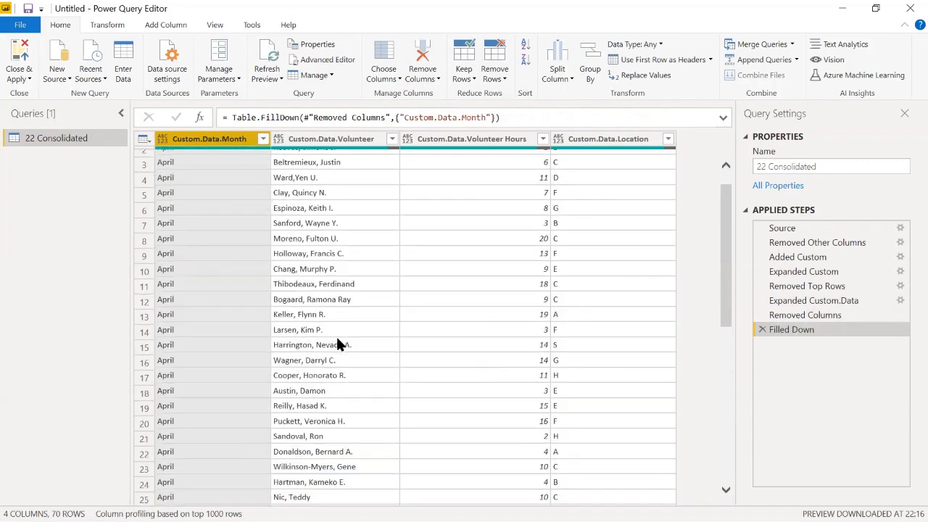
scroll(337, 340, "down", 3)
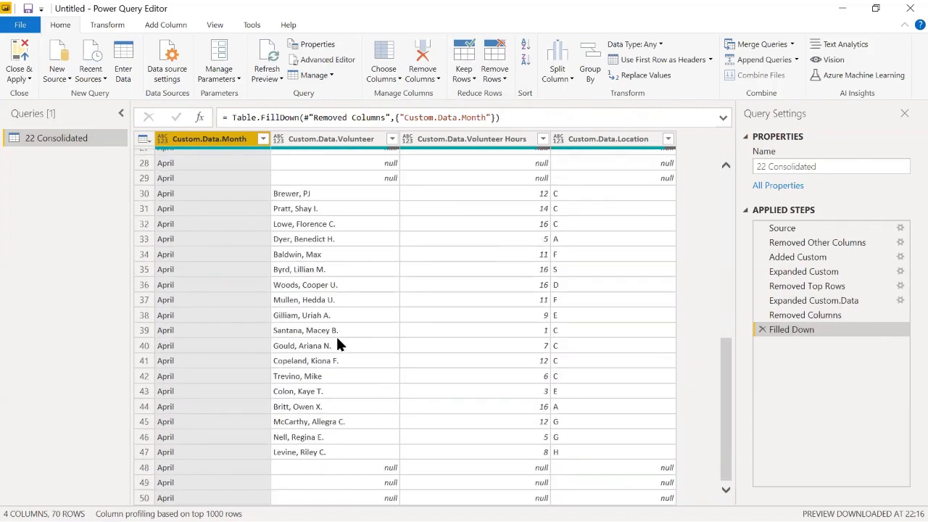
scroll(337, 340, "up", 1)
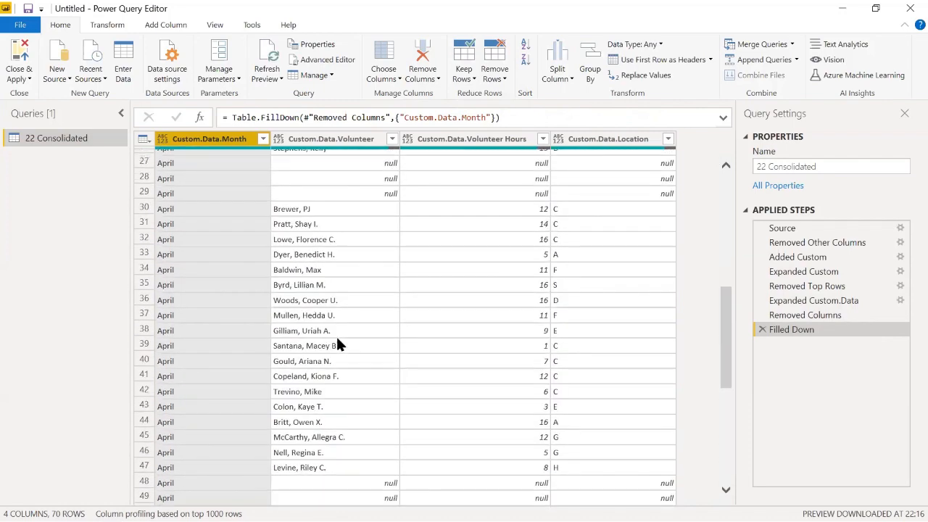
left_click(390, 139)
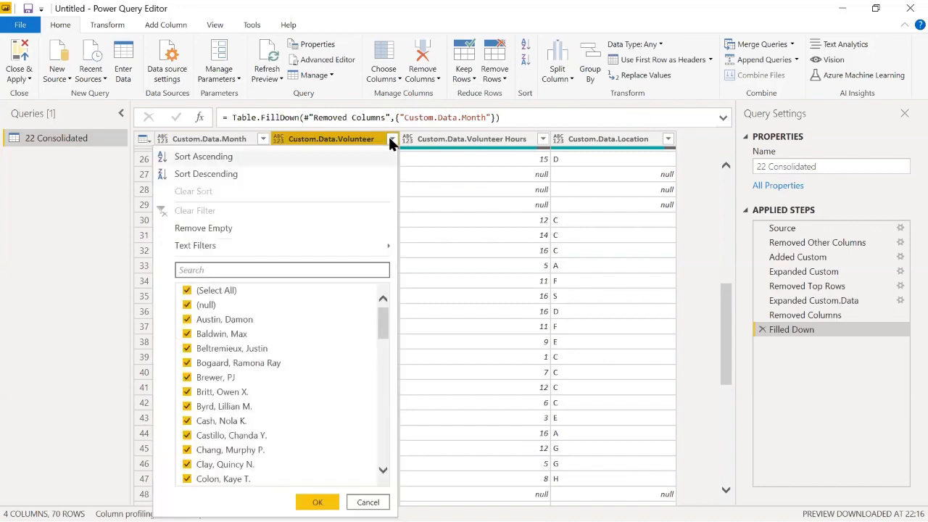
left_click(187, 304)
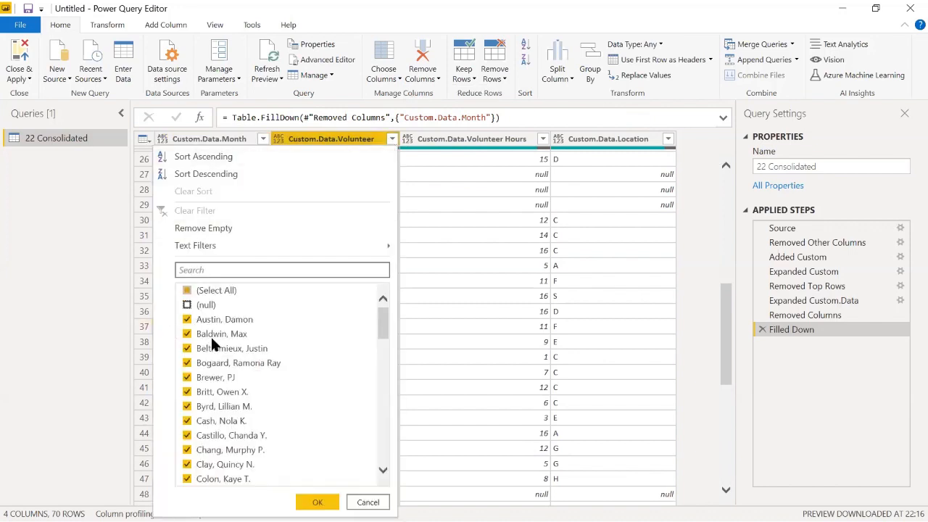
left_click(317, 501)
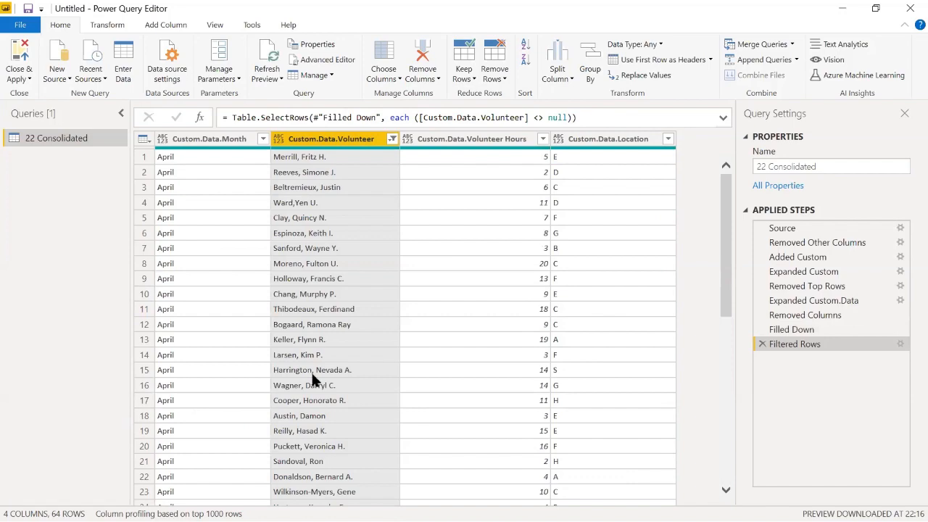
scroll(312, 374, "down", 9)
scroll(314, 380, "down", 4)
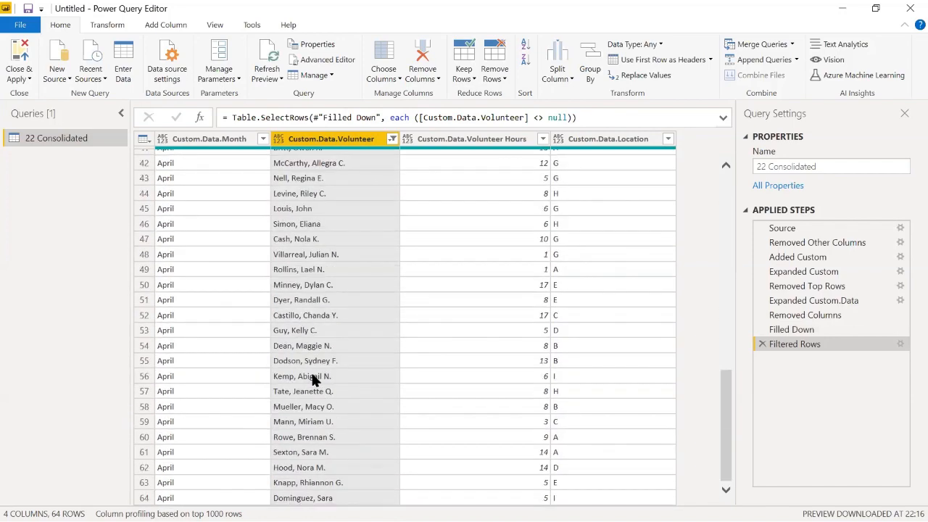
scroll(312, 376, "up", 13)
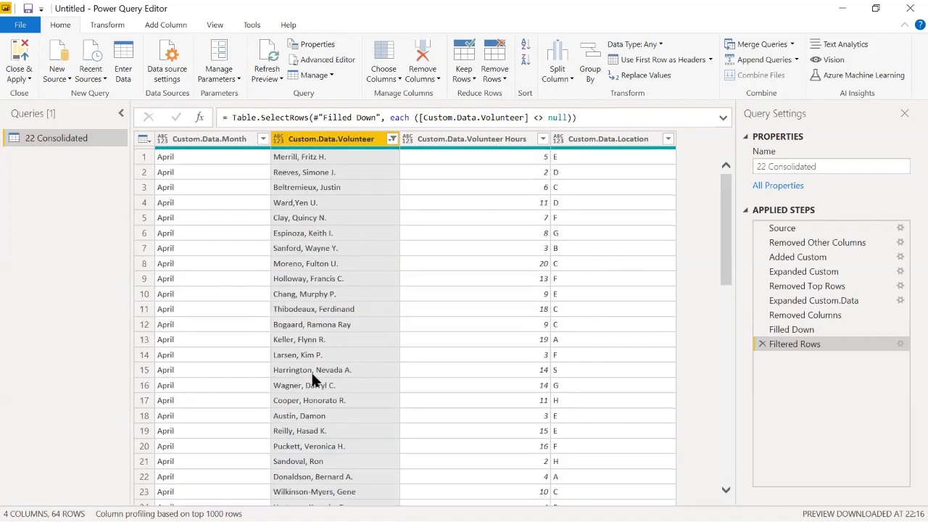
- Rename the 22 Consolidated query as Volunteer Hours
left_click(826, 166)
left_click_drag(826, 165, 737, 149)
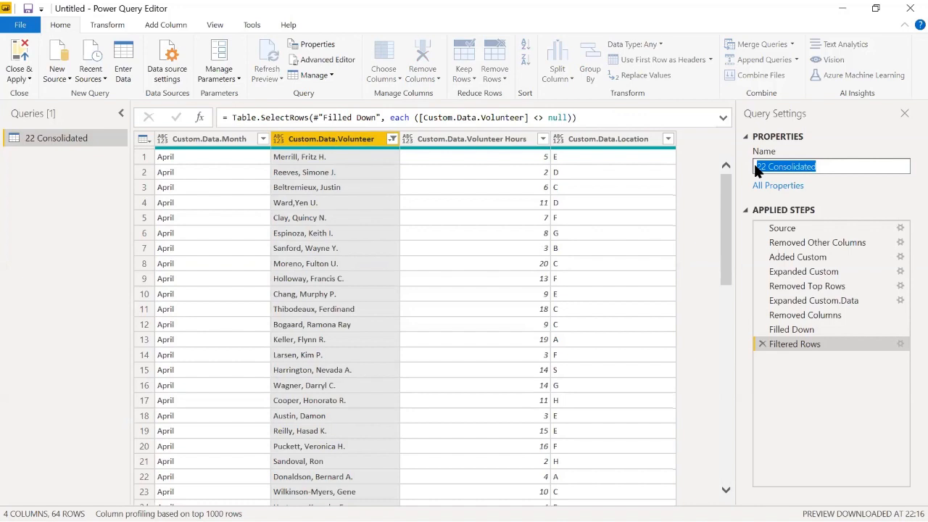
type("Vo")
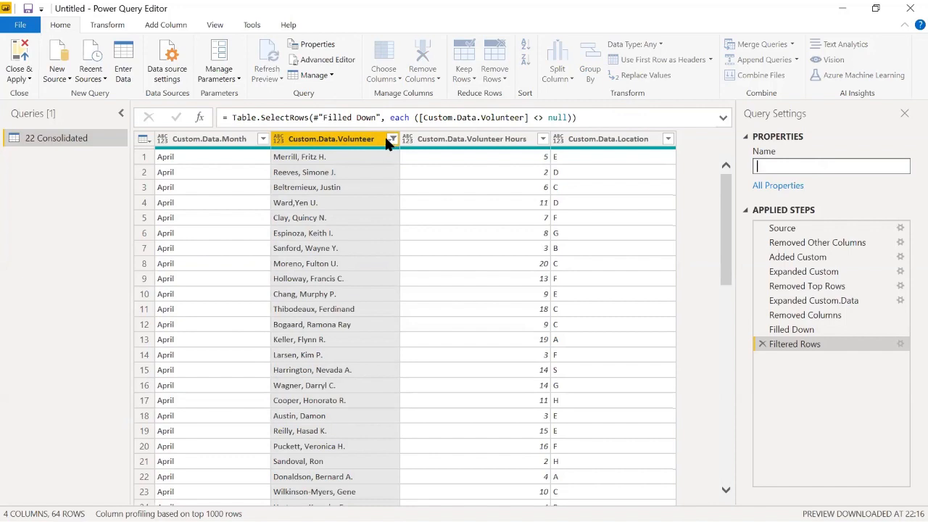
left_click(363, 139)
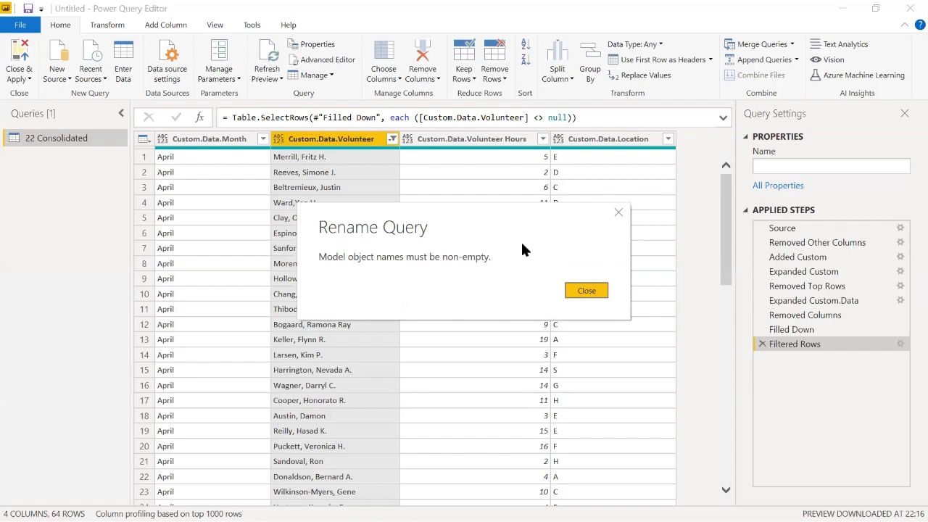
left_click(586, 291)
left_click(618, 212)
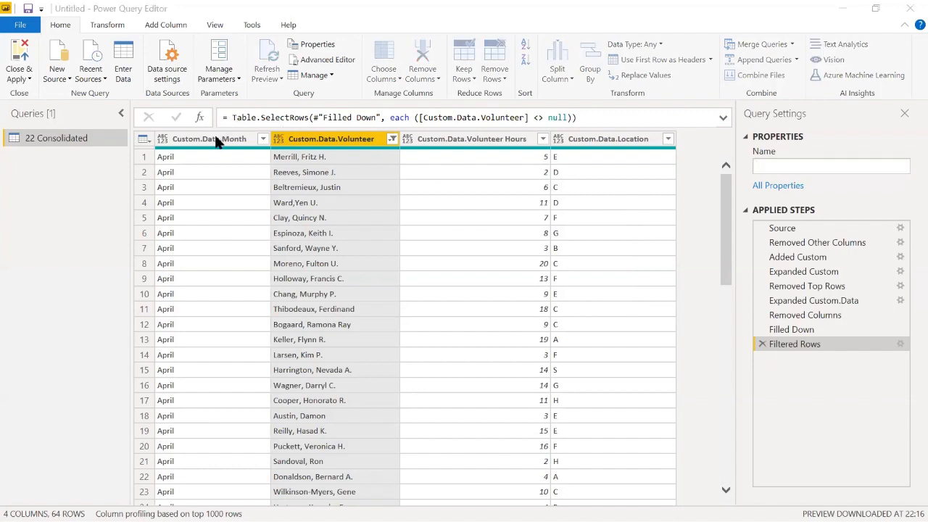
left_click(586, 289)
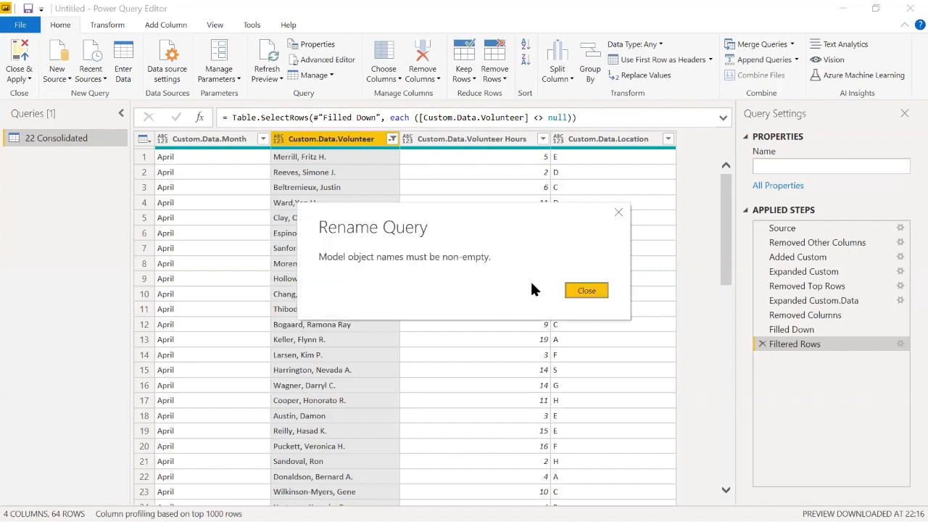
left_click(761, 343)
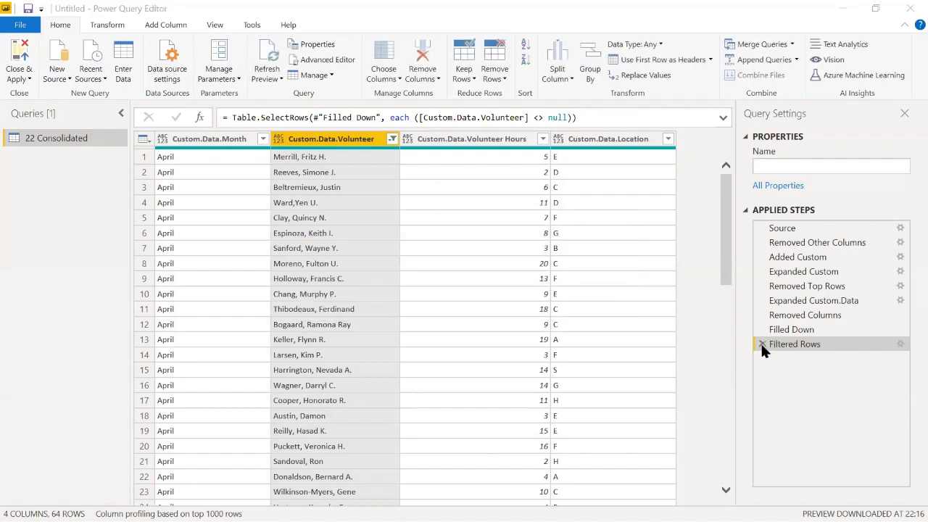
left_click(598, 290)
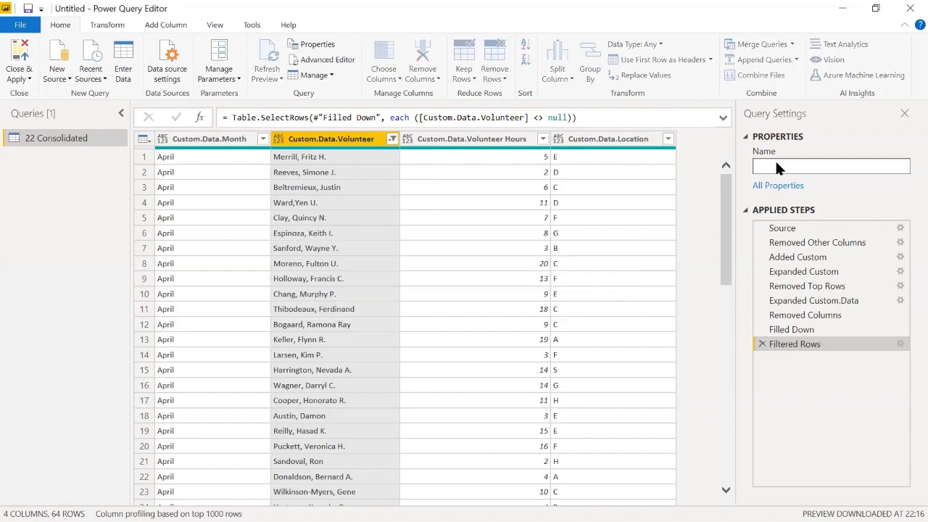
left_click(796, 158)
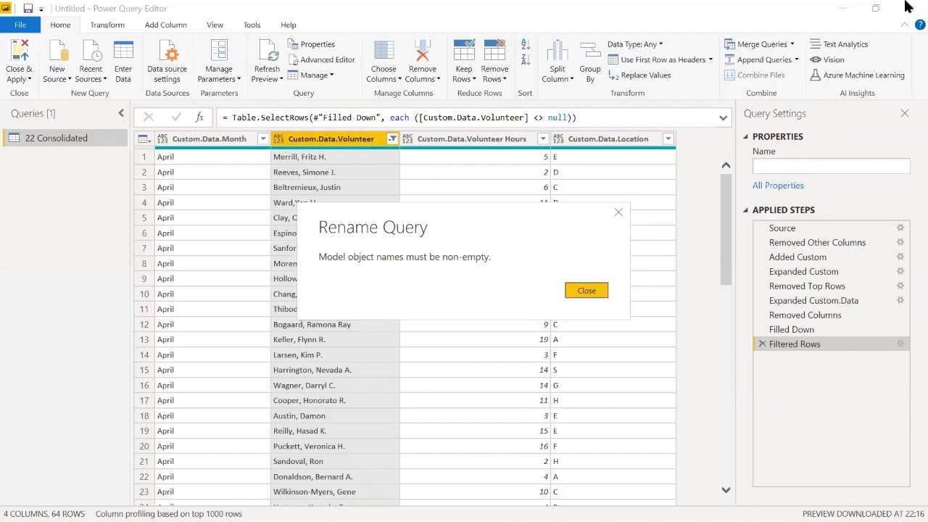
left_click(585, 290)
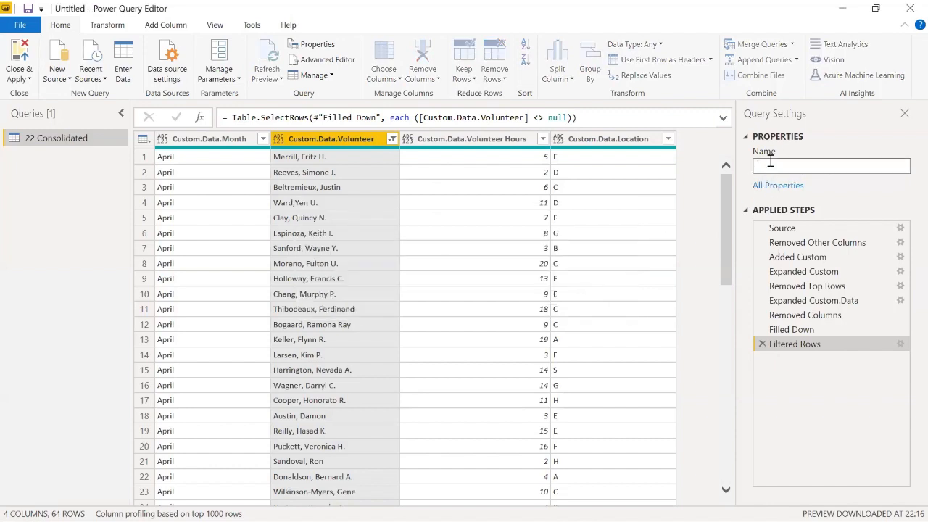
type("Volunteer Hours")
key("Return")
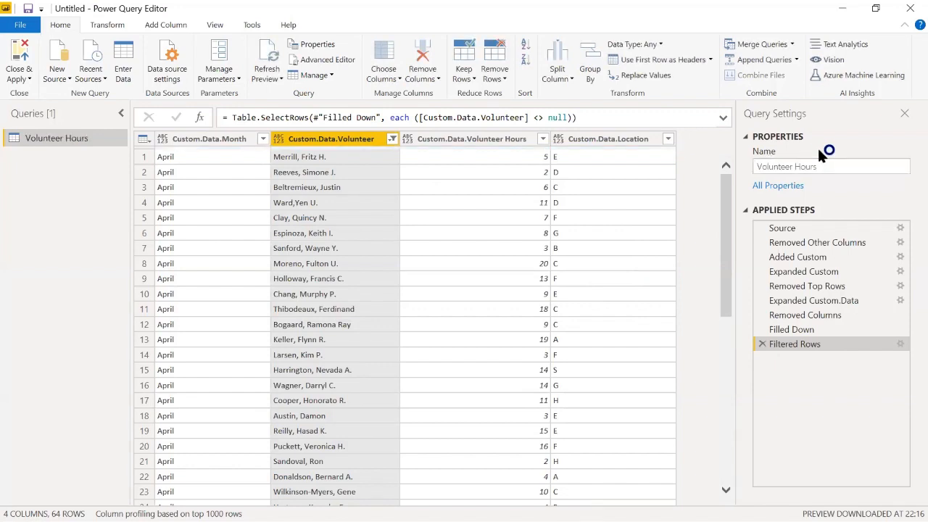
- Rename the Custom.Data.Volunteer column as Volunteer
double_click(350, 139)
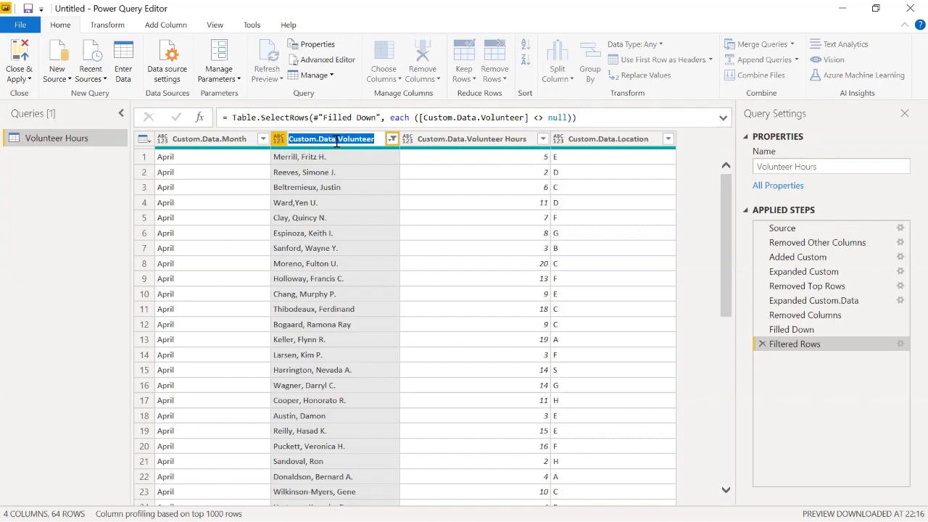
left_click(336, 140)
left_click_drag(336, 140, 288, 138)
key("BackSpace")
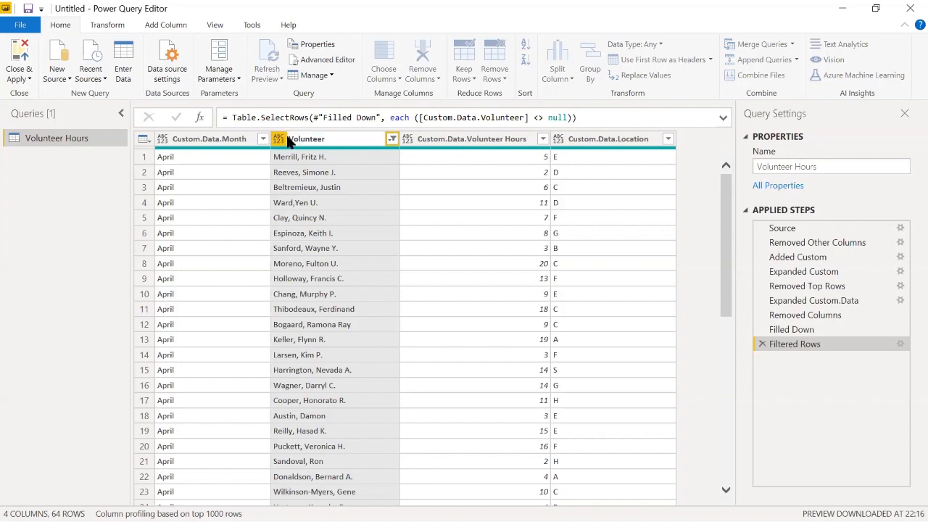
key("Return")
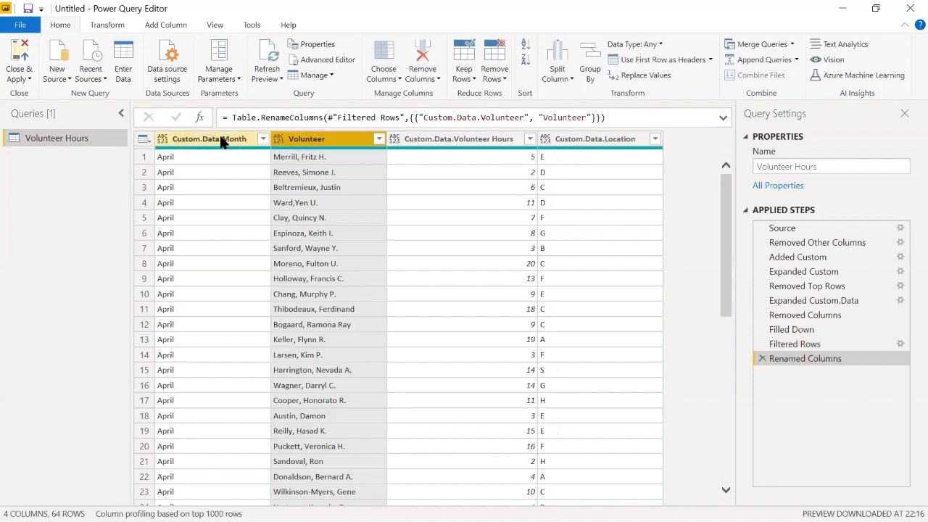
- Shorten the Custom.Data.Month column name to Month
double_click(221, 138)
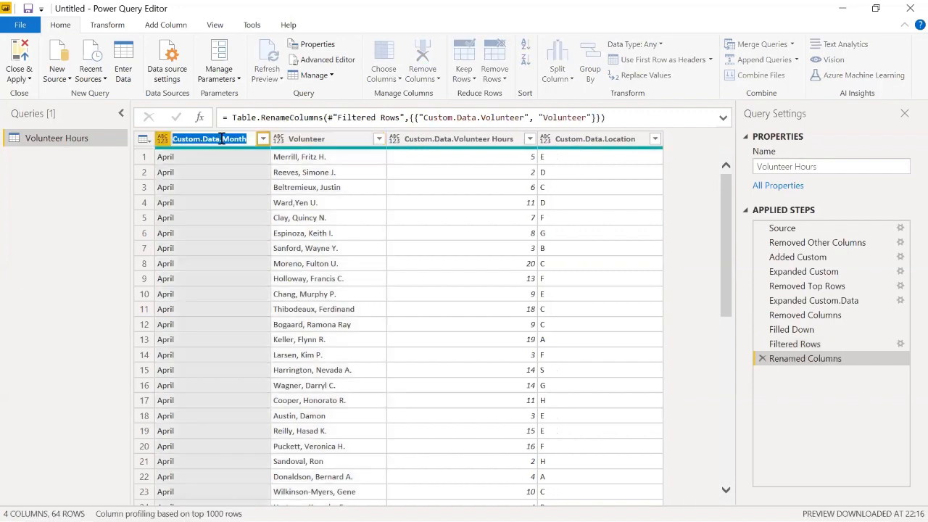
left_click(174, 138)
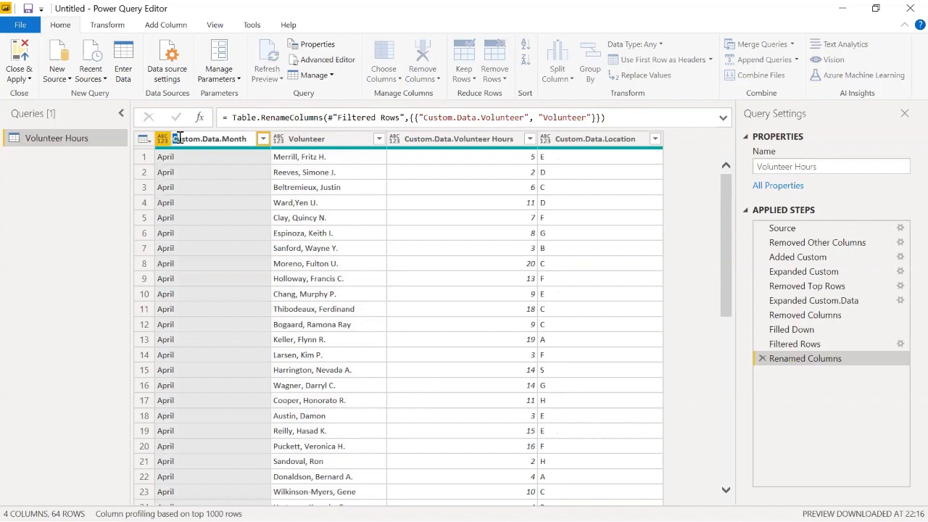
left_click_drag(179, 138, 186, 138)
left_click_drag(186, 138, 220, 140)
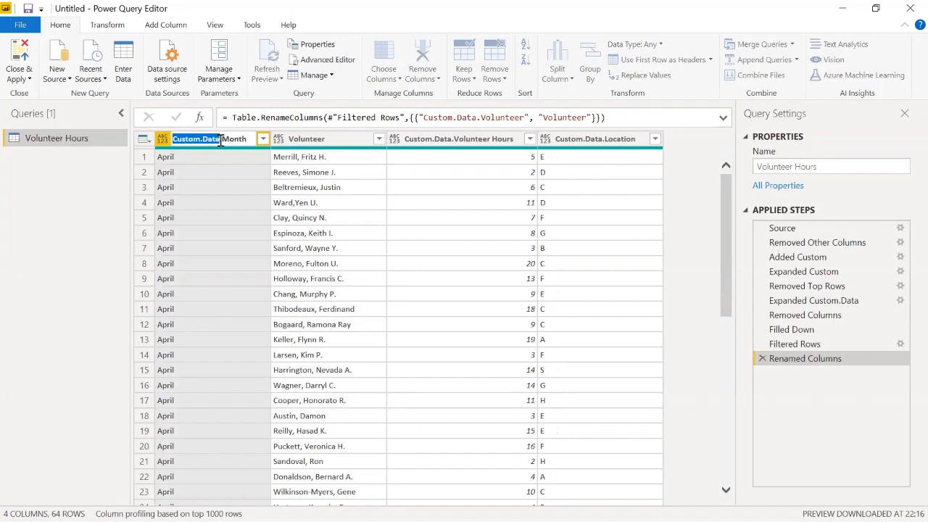
key("BackSpace")
- Remove the Custom.Data. prefix from the hours column so its name is Volunteer Hours
double_click(461, 140)
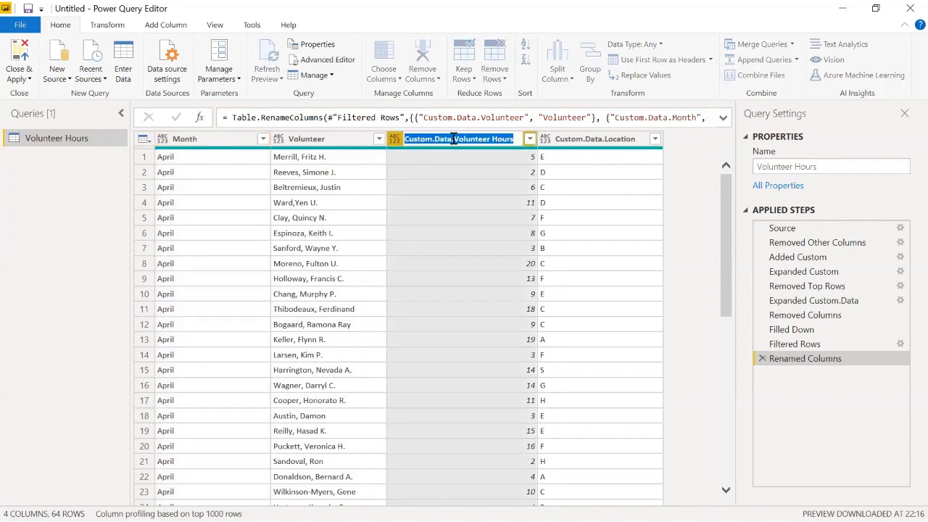
left_click(453, 138)
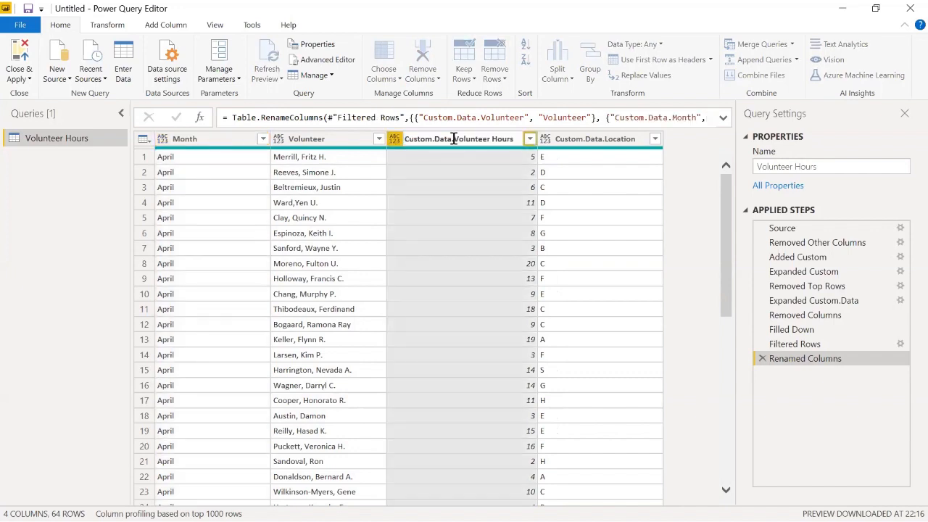
key("shift+Home")
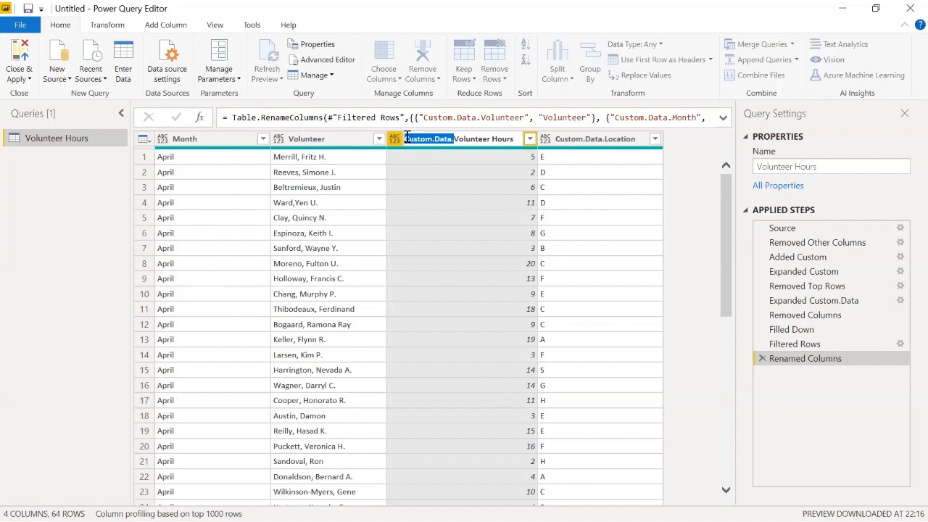
key("Delete")
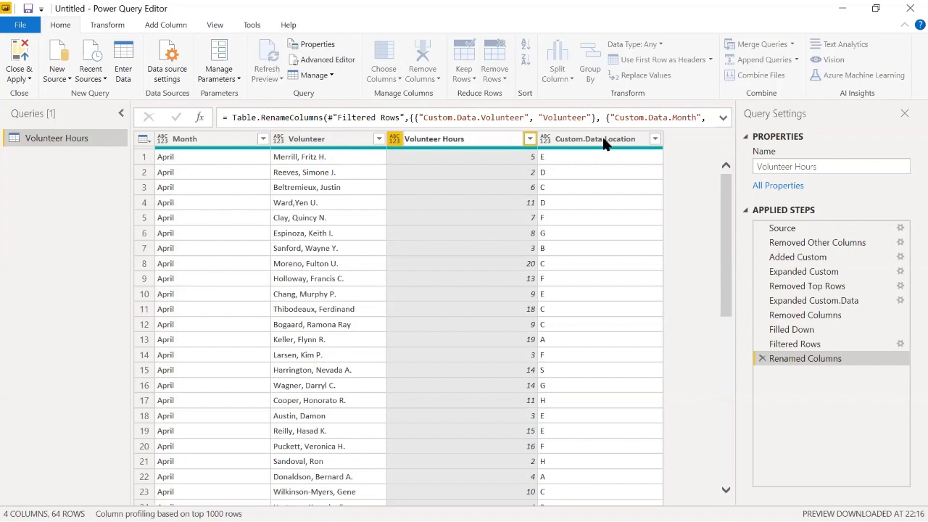
key("Return")
- Rename the Custom.Data.Location column as Location, and apply the query changes to load Volunteer Hours into the report
double_click(568, 138)
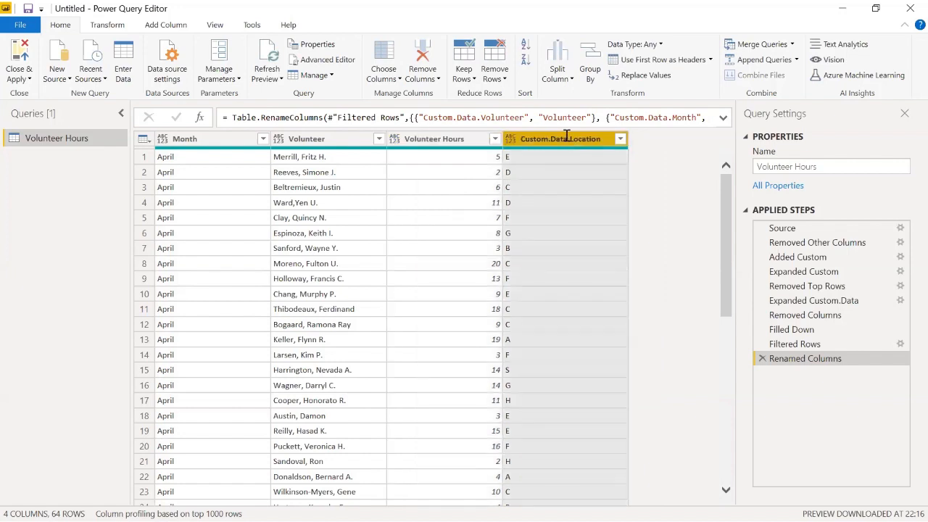
left_click(567, 139)
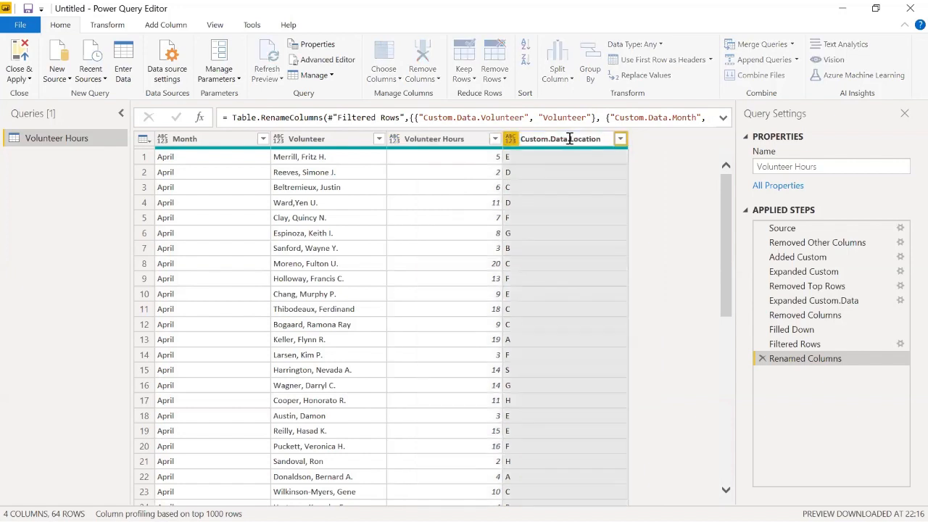
left_click_drag(569, 139, 522, 137)
key("BackSpace")
left_click(571, 185)
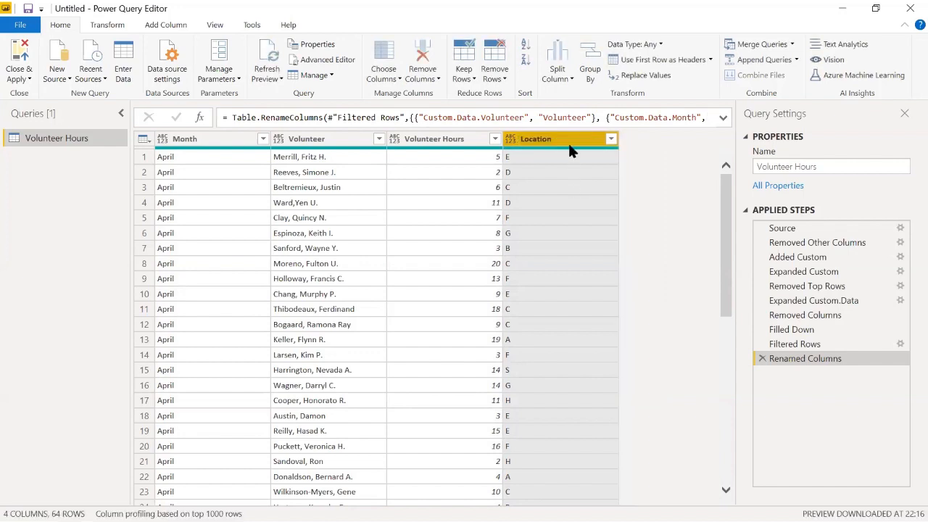
left_click(18, 55)
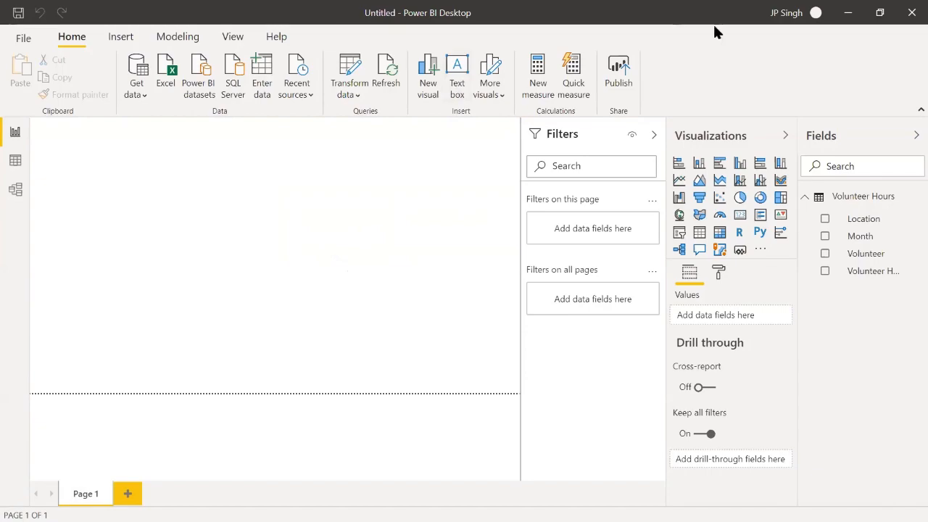
left_click(847, 14)
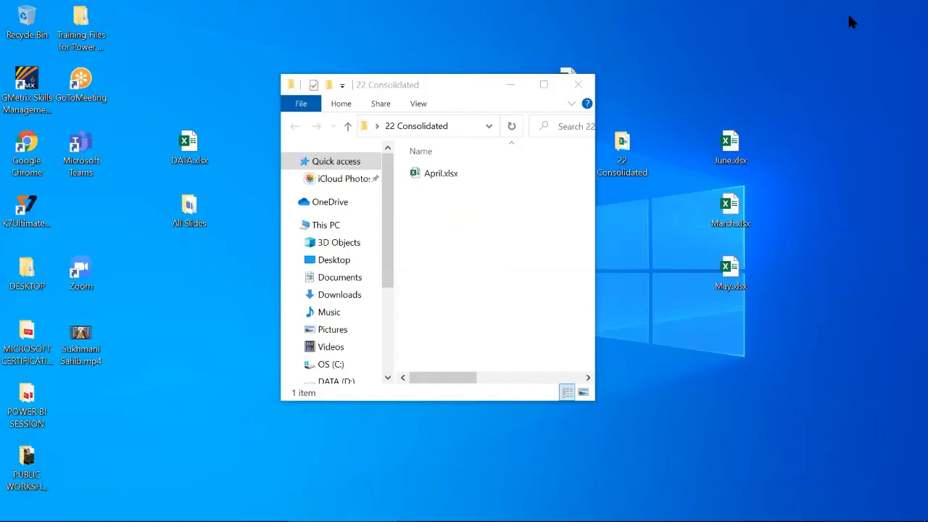
left_click_drag(782, 153, 725, 294)
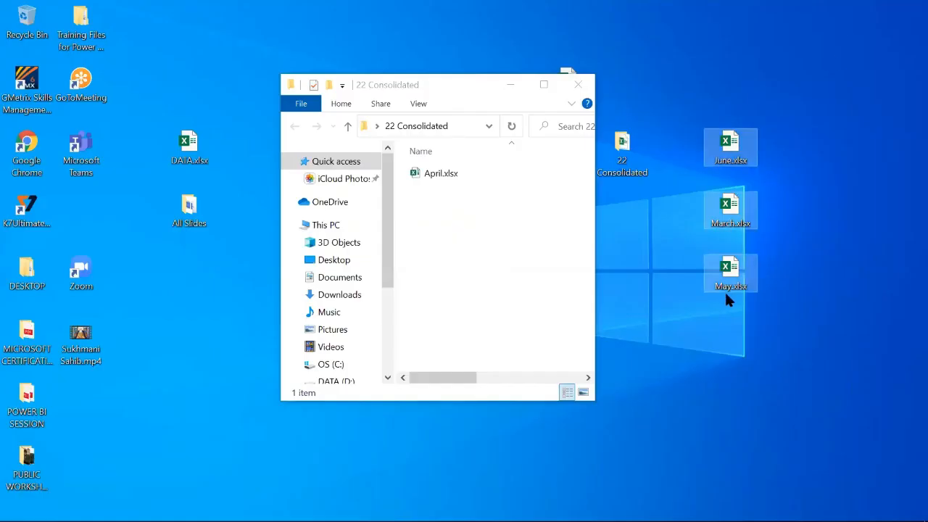
left_click(196, 450)
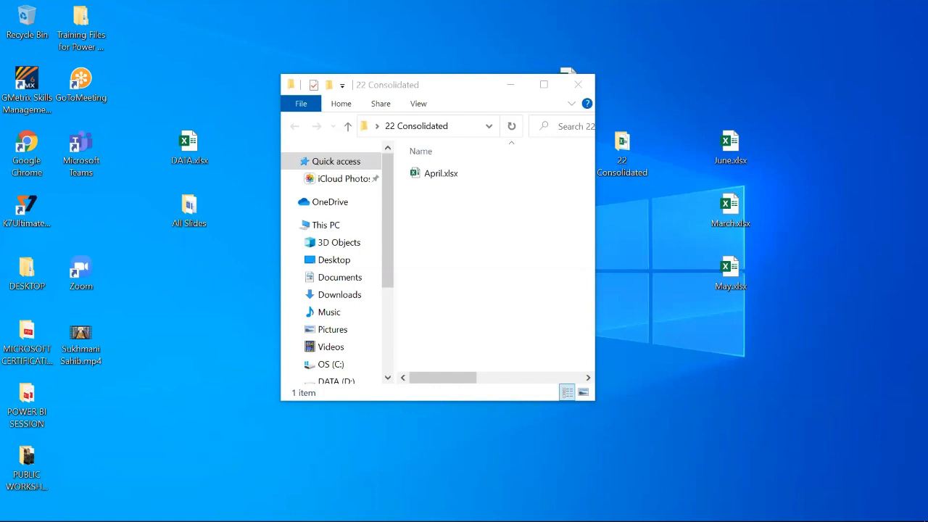
key("super")
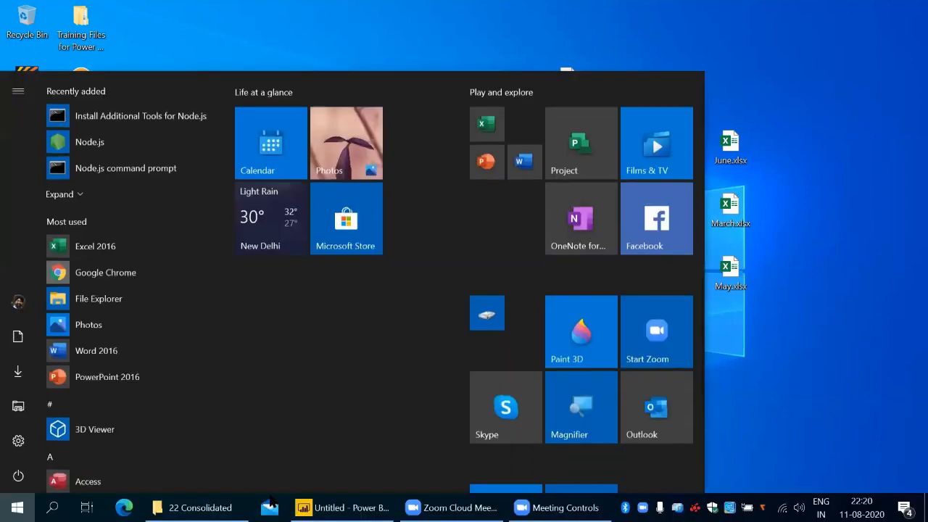
left_click(329, 508)
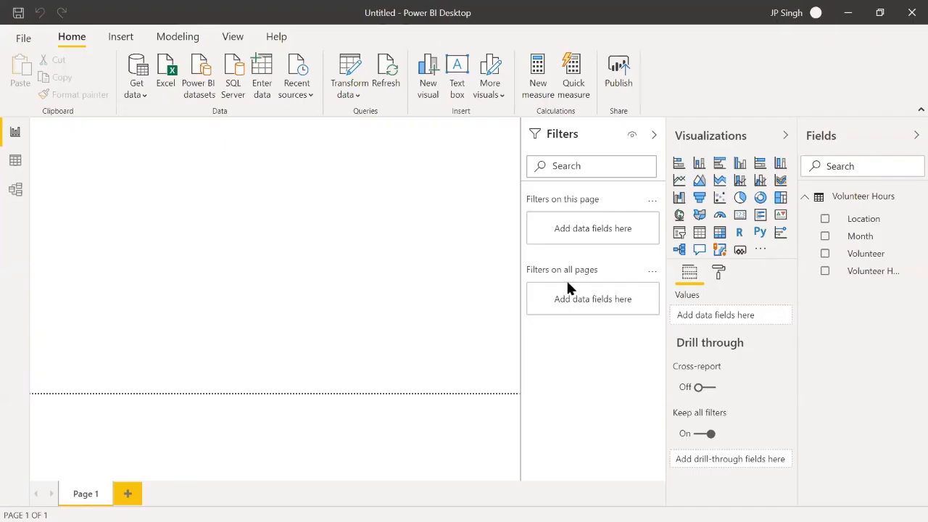
- Add an empty treemap to the report page, and review the loaded Volunteer Hours table through its last rows
left_click(780, 199)
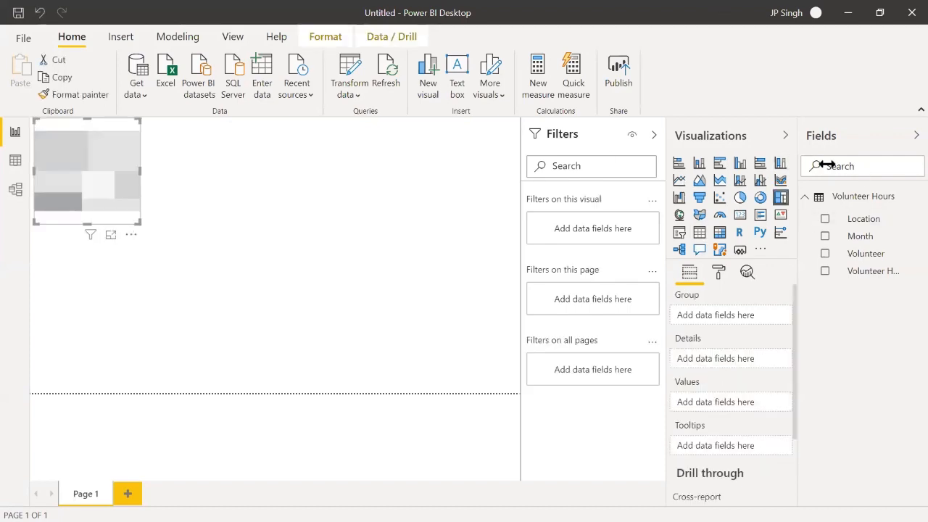
left_click(15, 160)
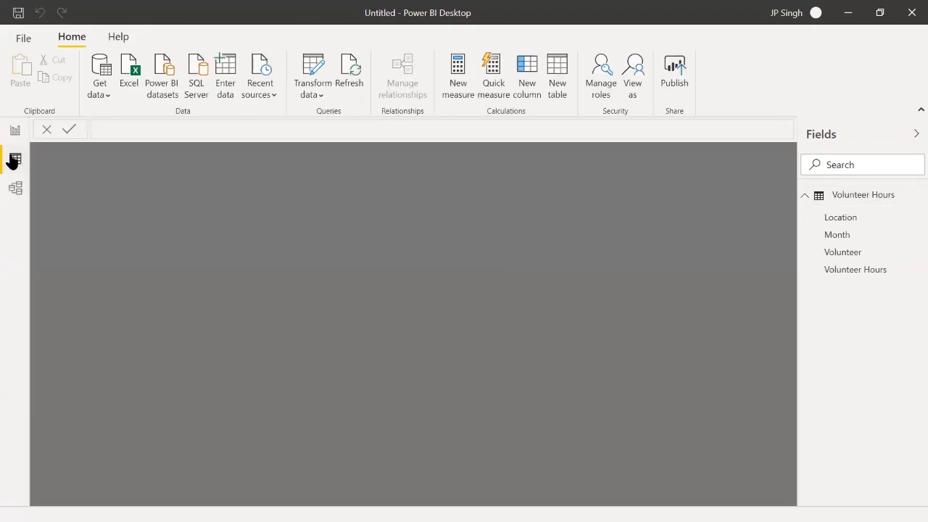
left_click(855, 192)
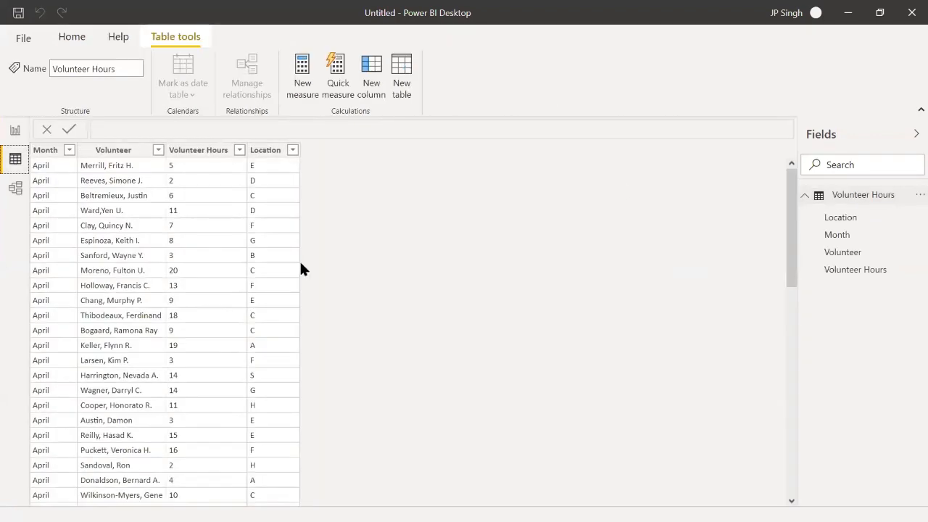
scroll(91, 266, "down", 7)
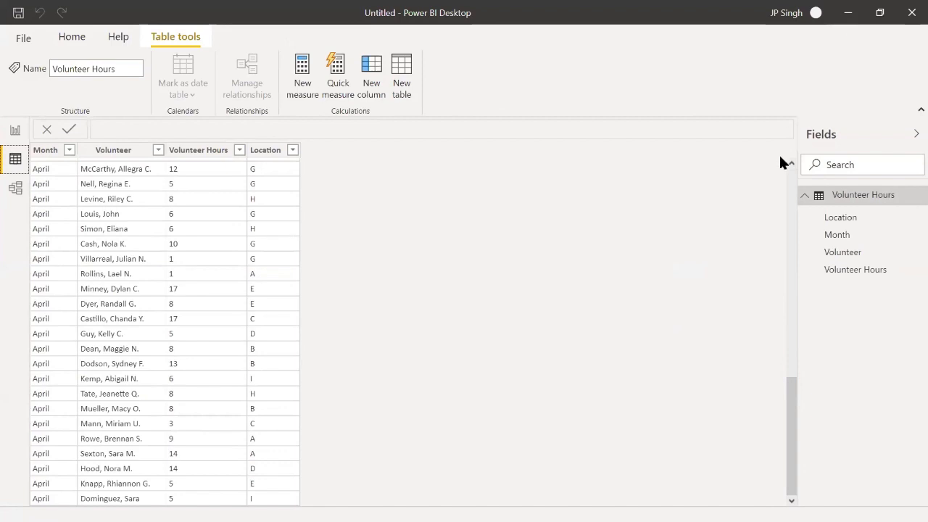
- Move June.xlsx, March.xlsx and May.xlsx from the desktop into the 22 Consolidated folder
left_click(848, 13)
left_click(728, 270)
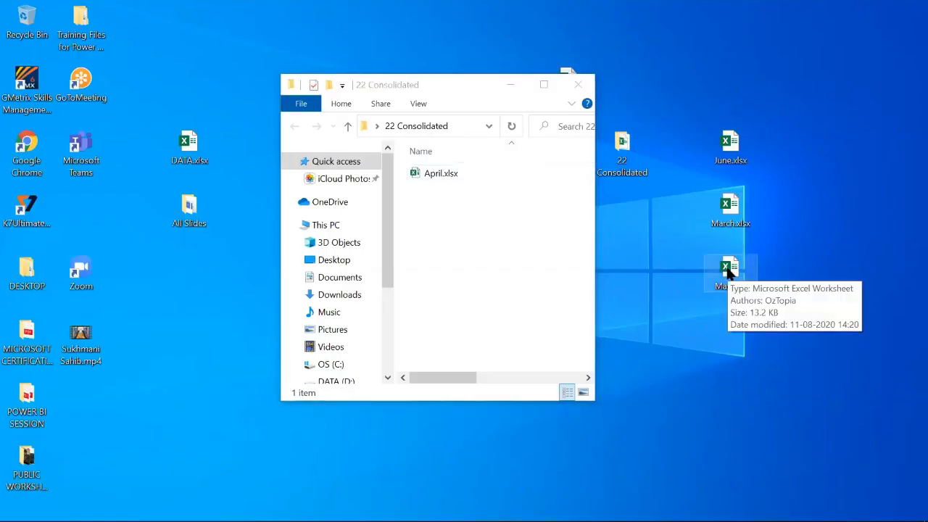
key("shift+Up")
key("shift+Up")
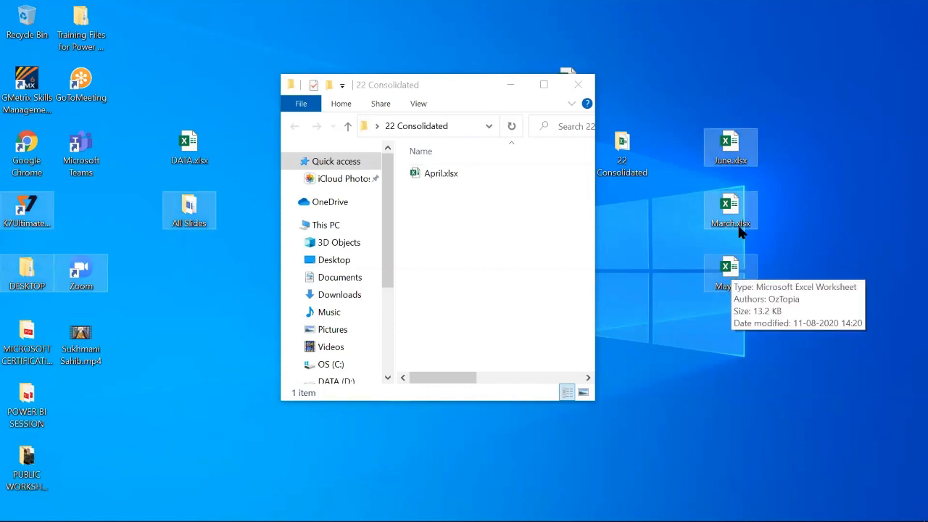
left_click_drag(726, 141, 622, 150)
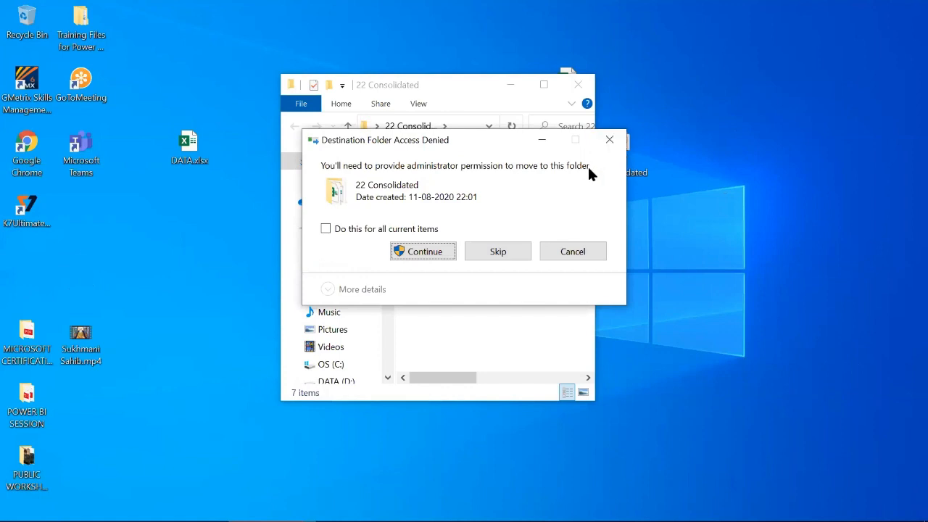
left_click(428, 247)
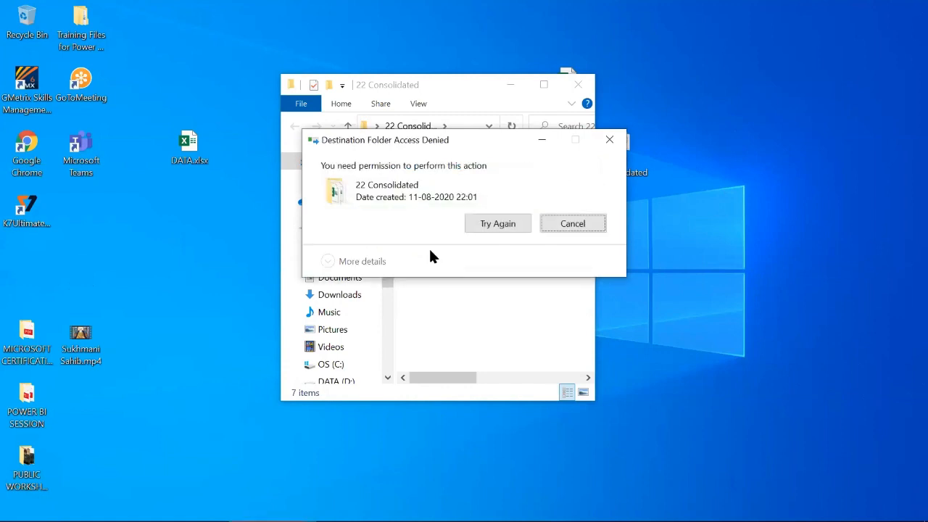
left_click(565, 224)
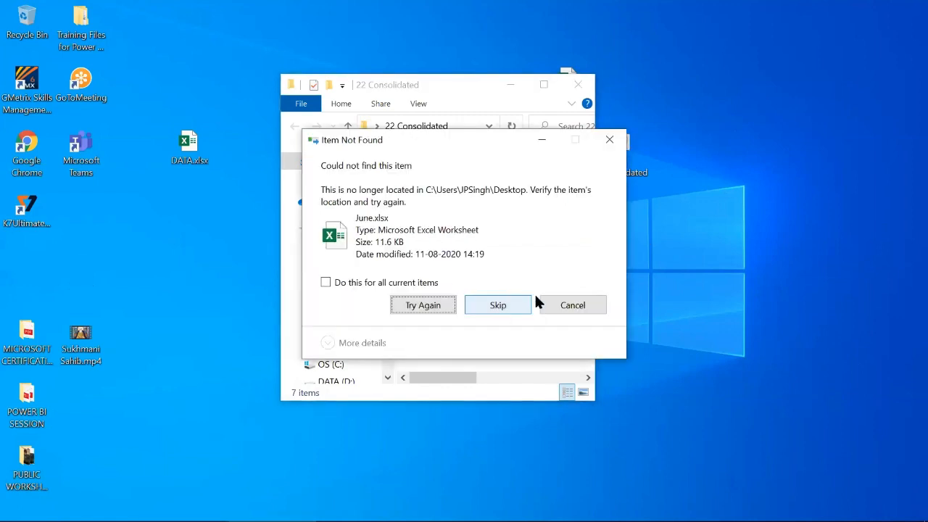
left_click(499, 304)
left_click(566, 305)
- Move the DESKTOP folder, Zoom shortcut and All Slides folder out of 22 Consolidated back to the desktop
left_click_drag(509, 287, 431, 233)
right_click(430, 233)
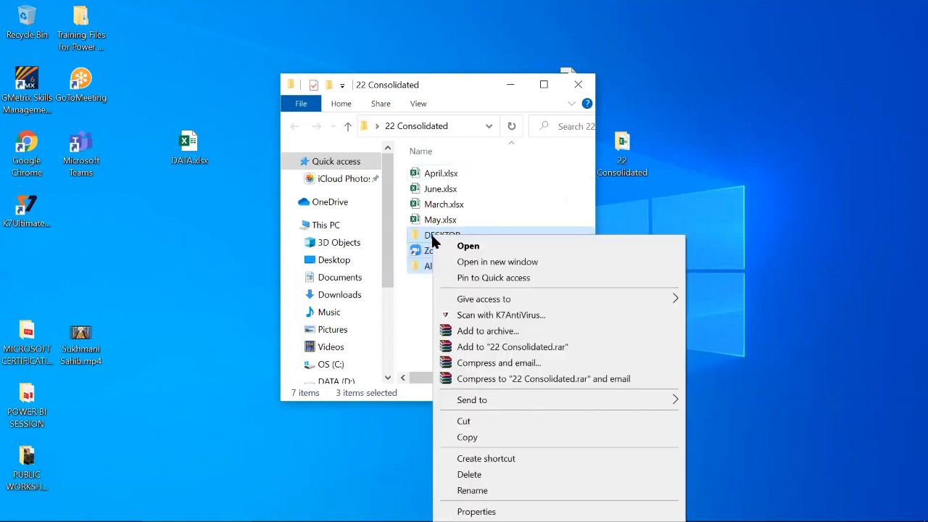
left_click(492, 423)
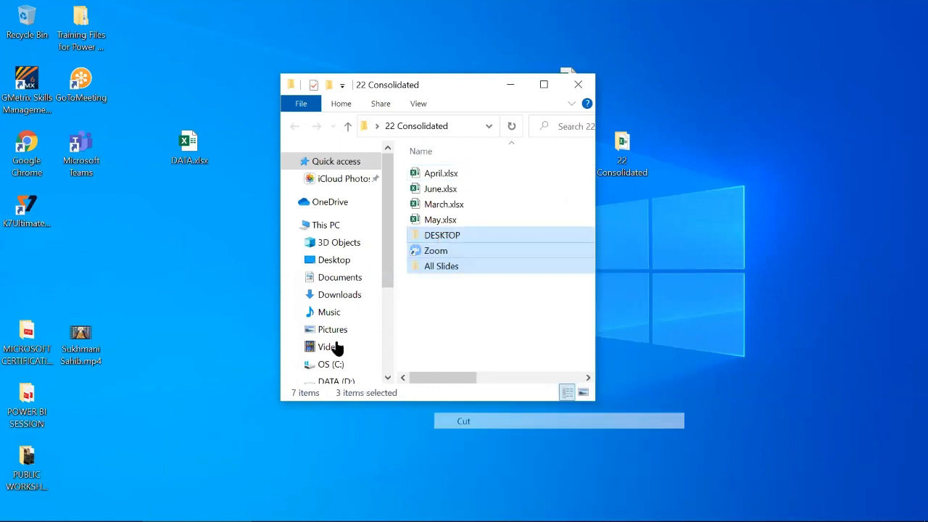
right_click(199, 227)
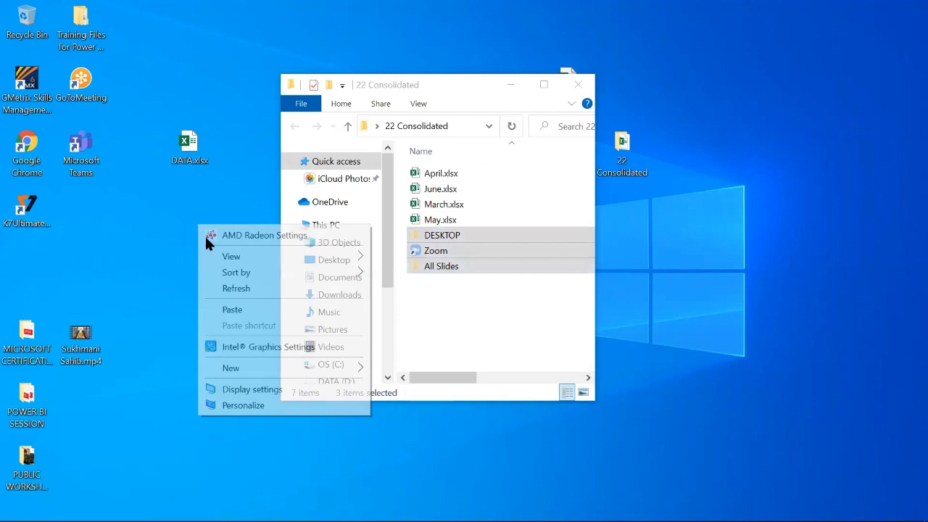
left_click(229, 301)
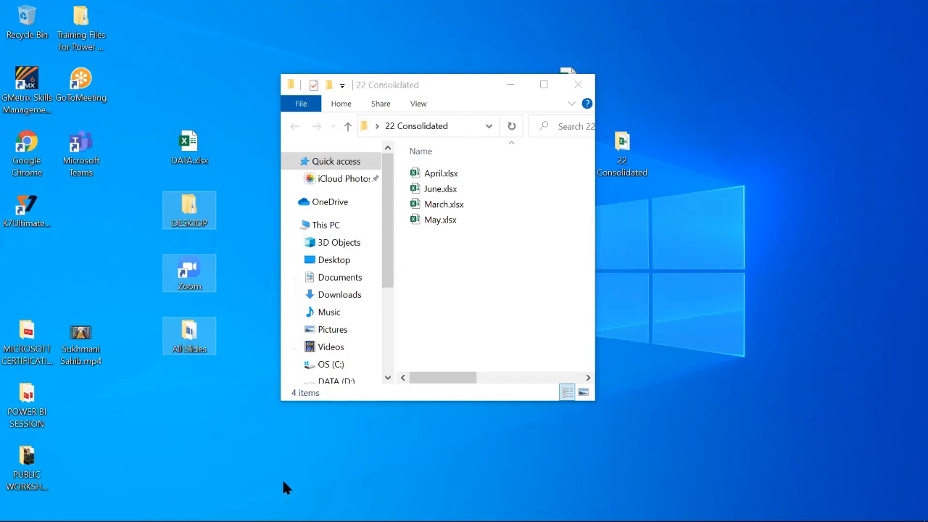
- Switch to Power BI Desktop, refresh the data, and look through the Volunteer Hours rows for the added months
key("super")
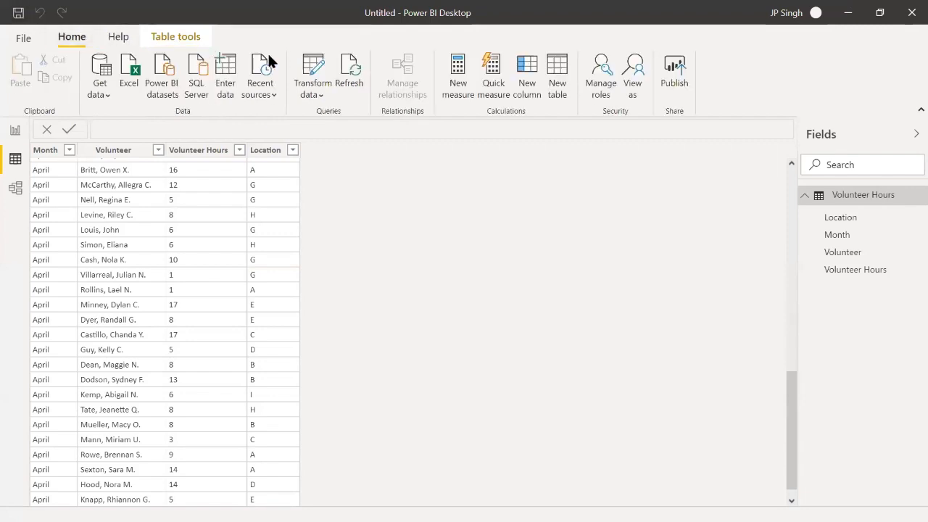
left_click(354, 61)
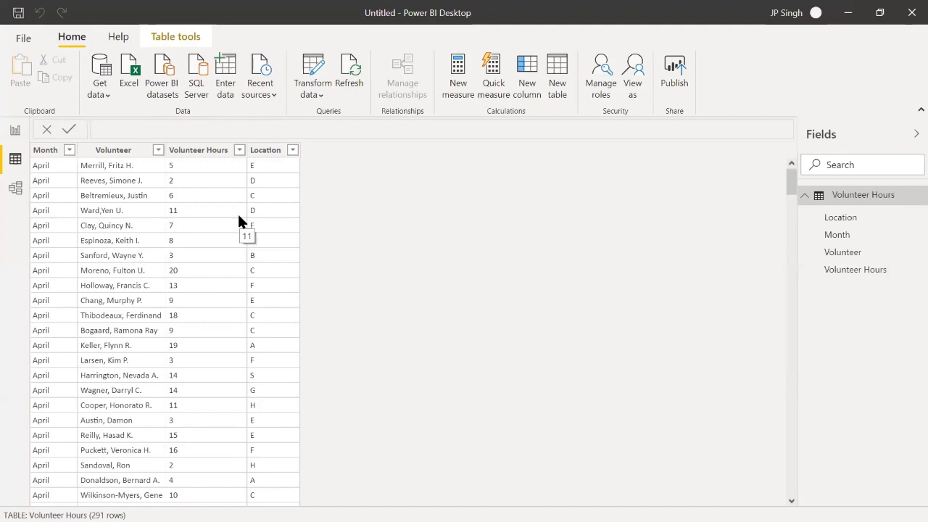
scroll(238, 217, "down", 5)
scroll(238, 217, "down", 12)
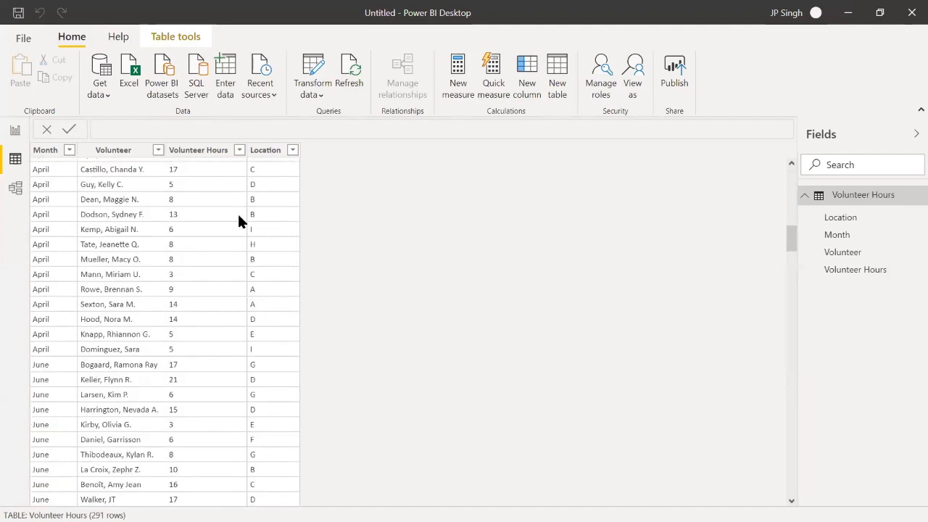
scroll(238, 217, "down", 20)
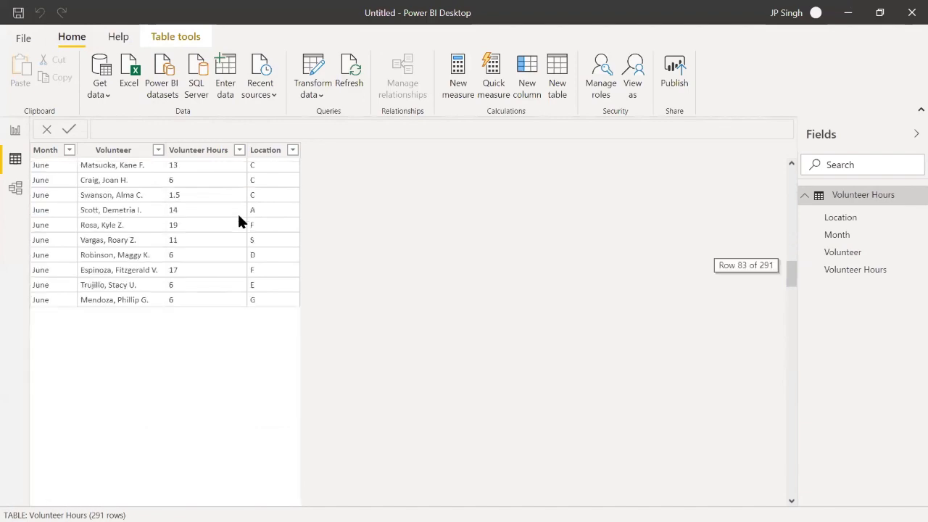
scroll(239, 216, "down", 18)
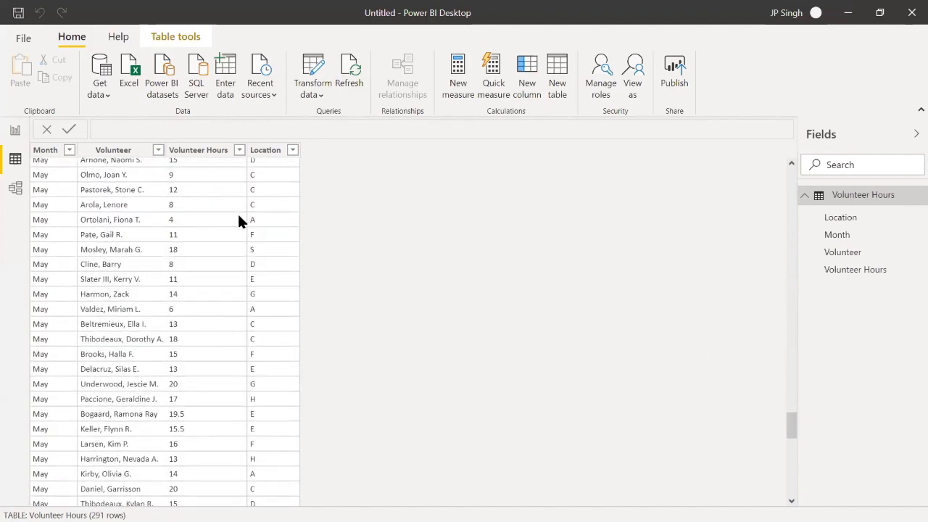
- Enlarge the treemap to fill most of the report page and collapse the Filters pane
left_click(15, 132)
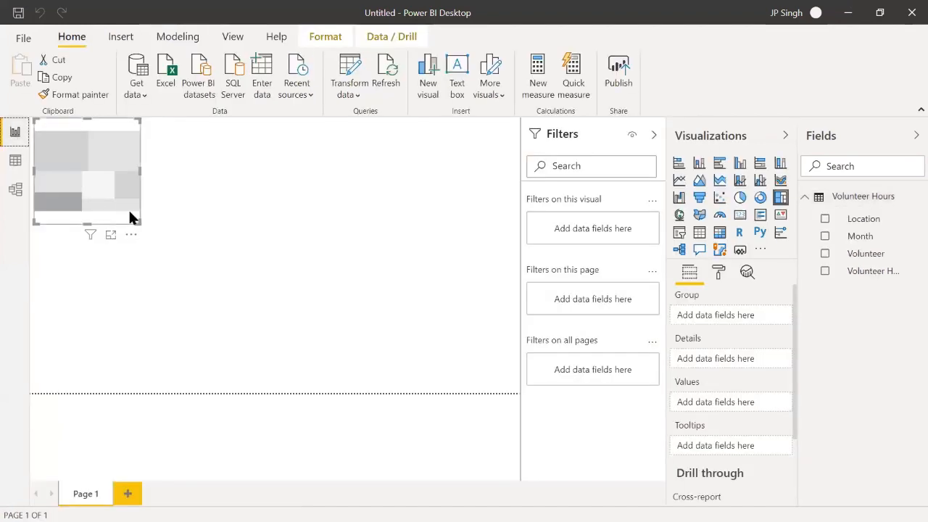
left_click_drag(137, 223, 472, 367)
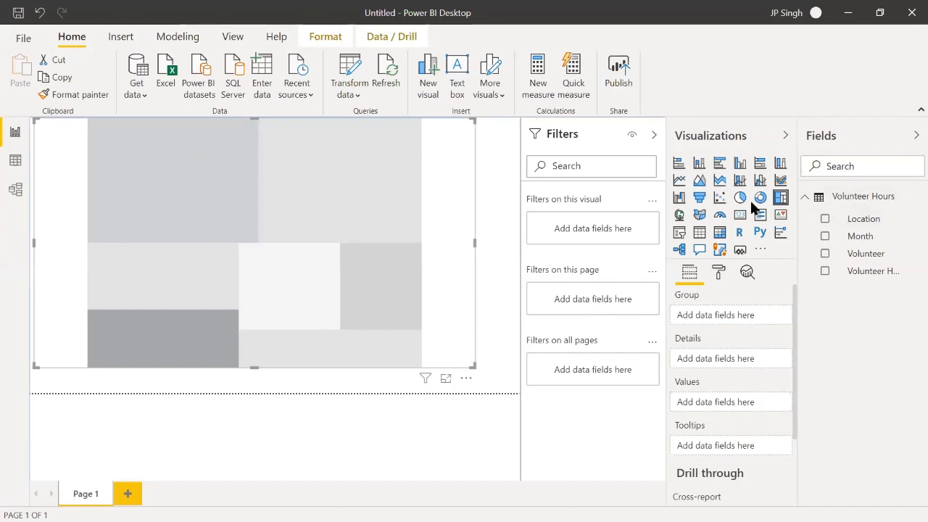
left_click(654, 136)
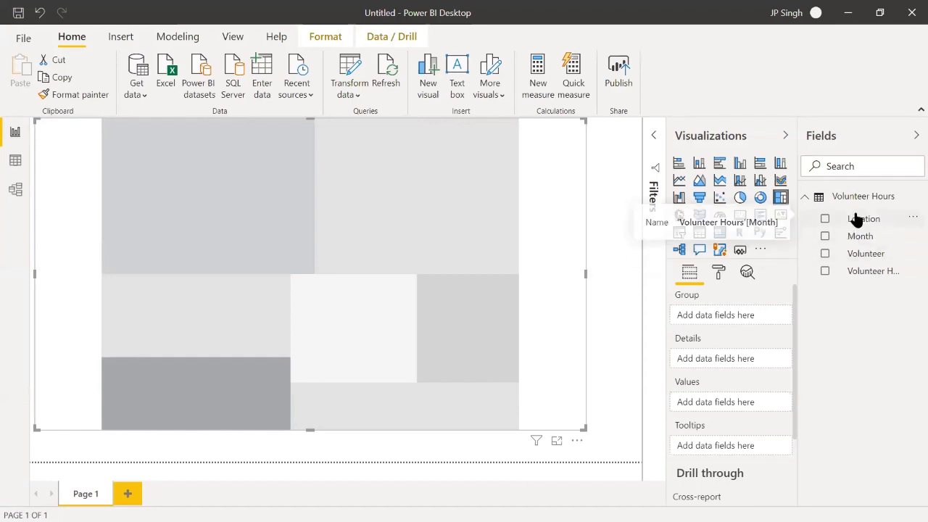
- Group the treemap by Month and use Volunteer Hours as its values
left_click_drag(856, 220, 800, 275)
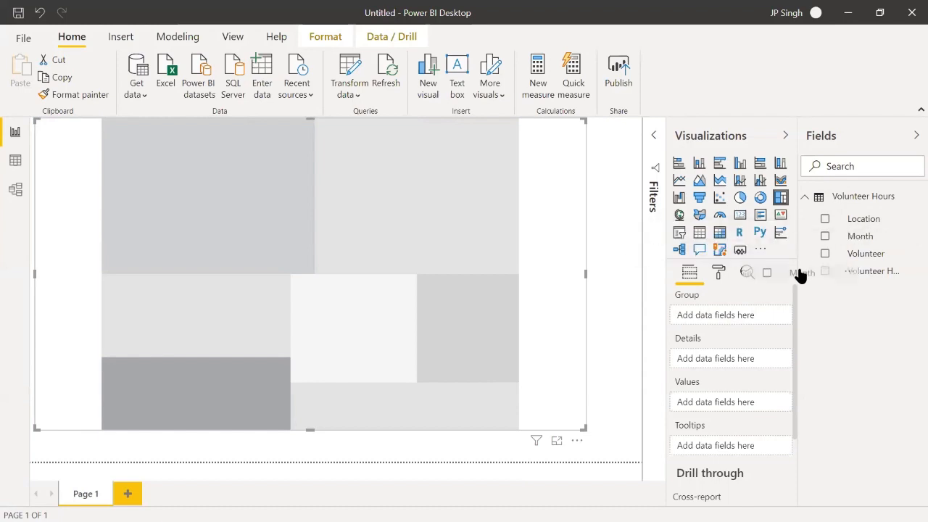
left_click_drag(800, 276, 742, 312)
left_click_drag(879, 274, 734, 411)
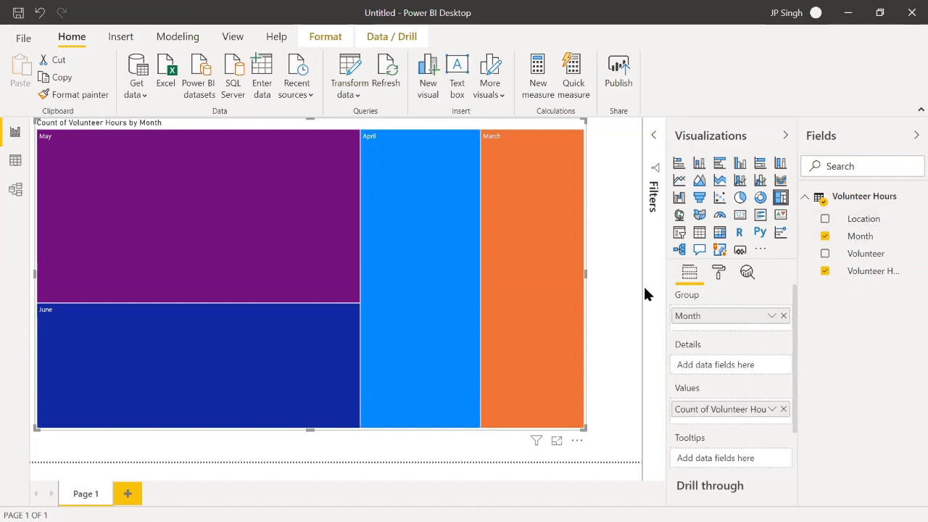
- Turn on data labels for the treemap
left_click(718, 270)
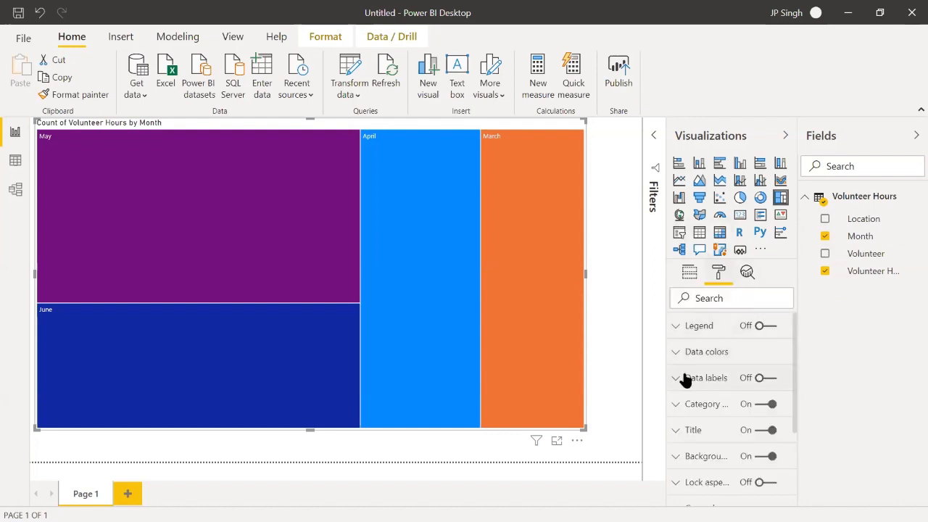
left_click(678, 378)
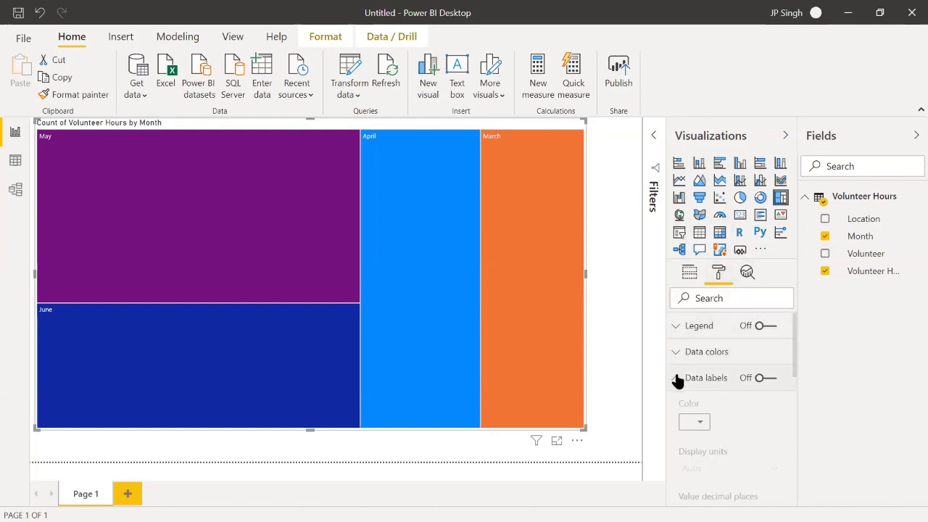
left_click(760, 378)
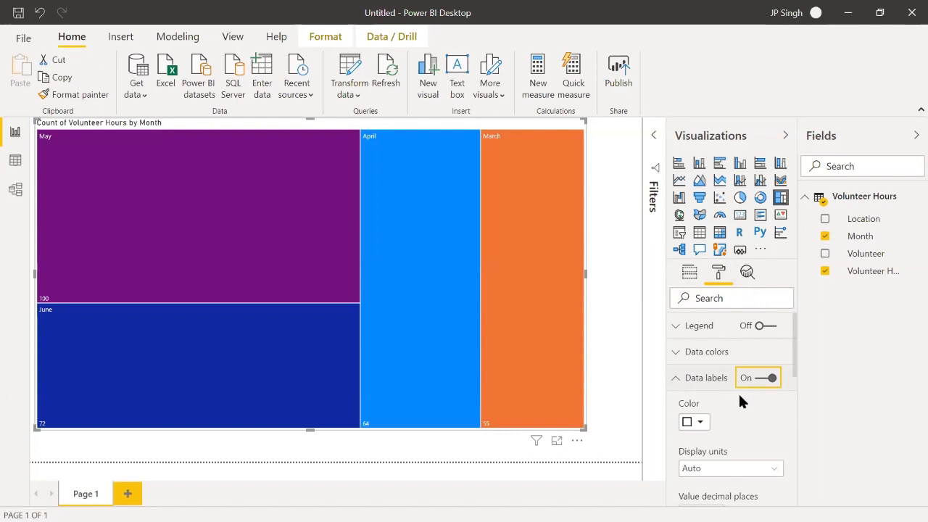
- Set the text size of the treemap's data labels to 19
scroll(739, 396, "down", 2)
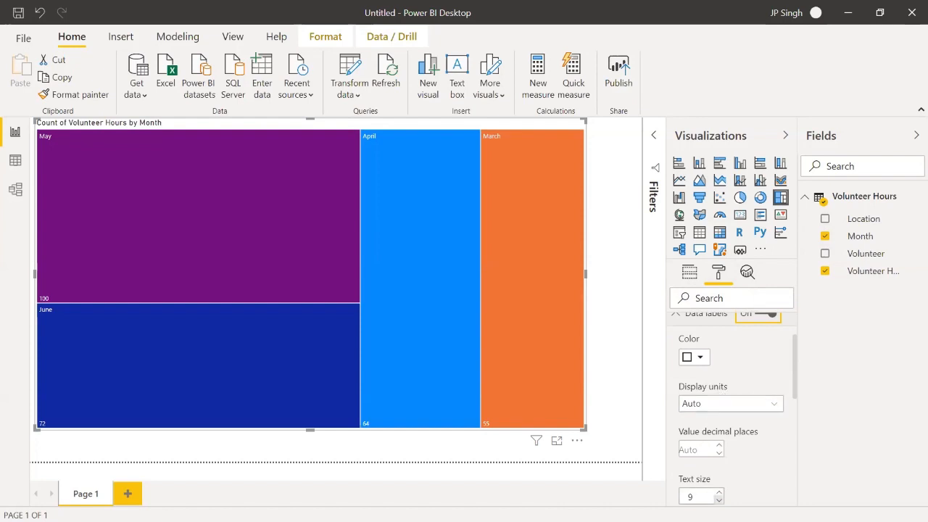
left_click(718, 492)
left_click(718, 492)
left_click(718, 492)
left_click(719, 492)
left_click(718, 492)
left_click(718, 492)
left_click(718, 492)
left_click(719, 493)
left_click(718, 493)
left_click(718, 492)
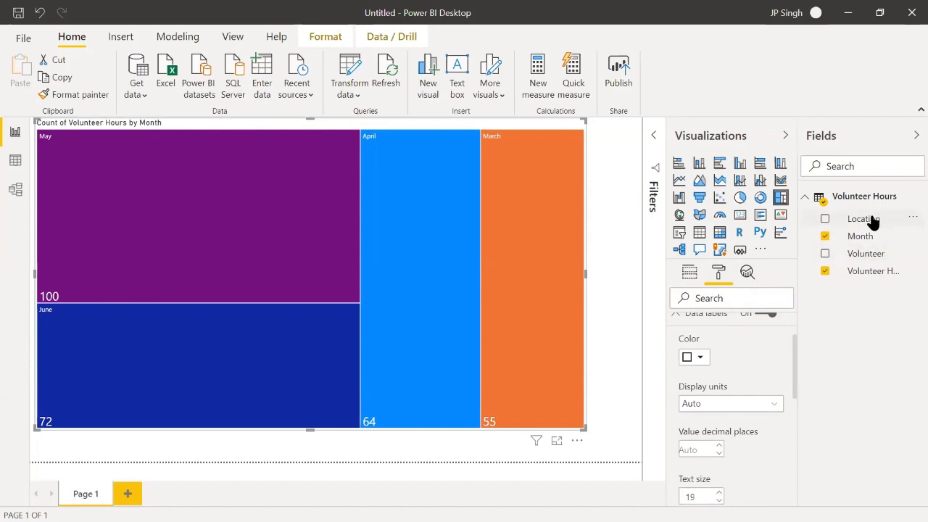
- Add Location to the treemap's Group fields and order it below Month
left_click(688, 274)
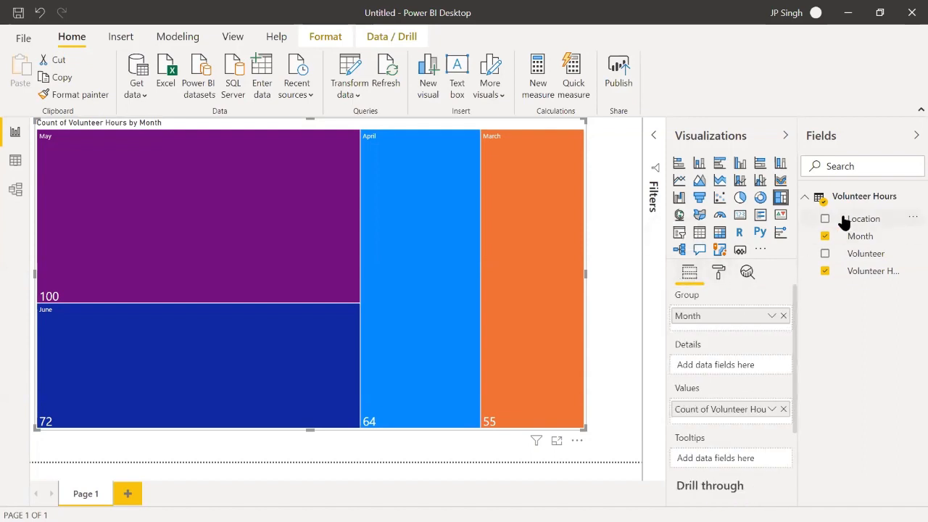
left_click_drag(858, 223, 714, 317)
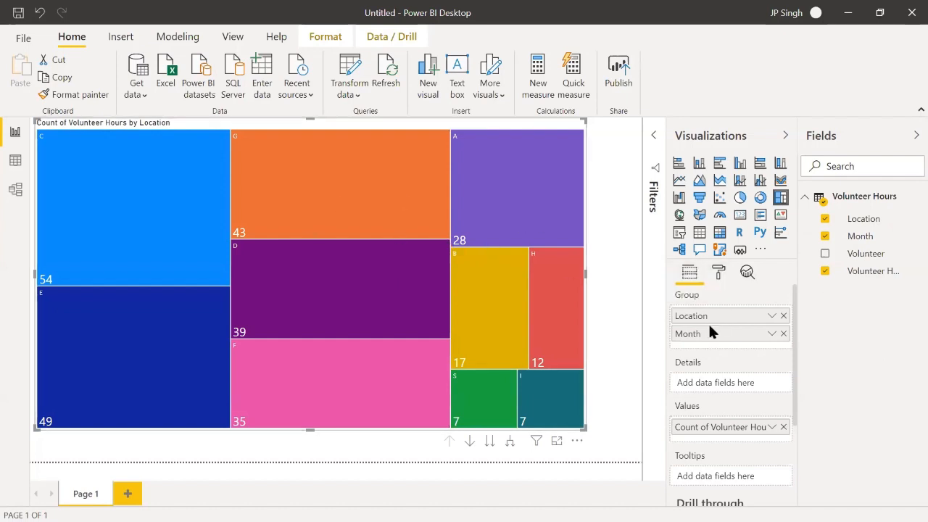
left_click_drag(708, 331, 715, 316)
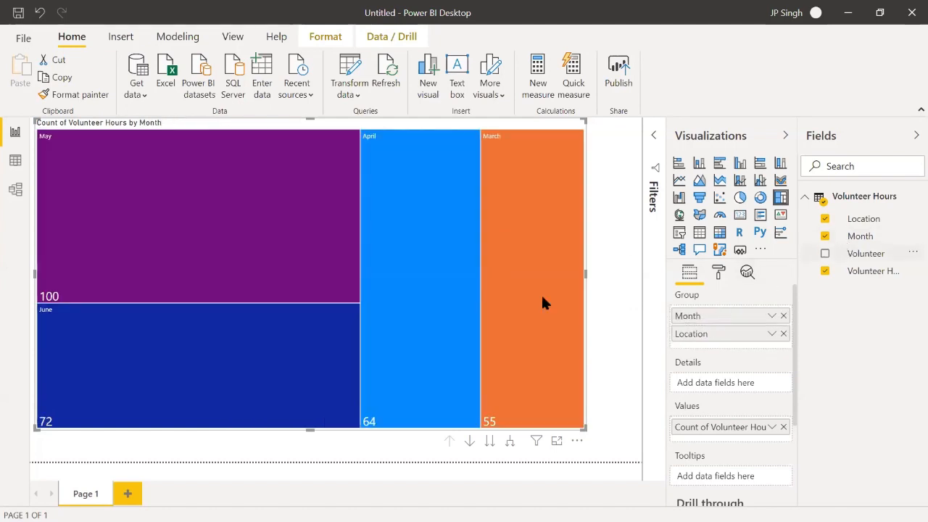
- Turn on drill-down mode for the treemap and drill into April to view its locations
left_click(470, 440)
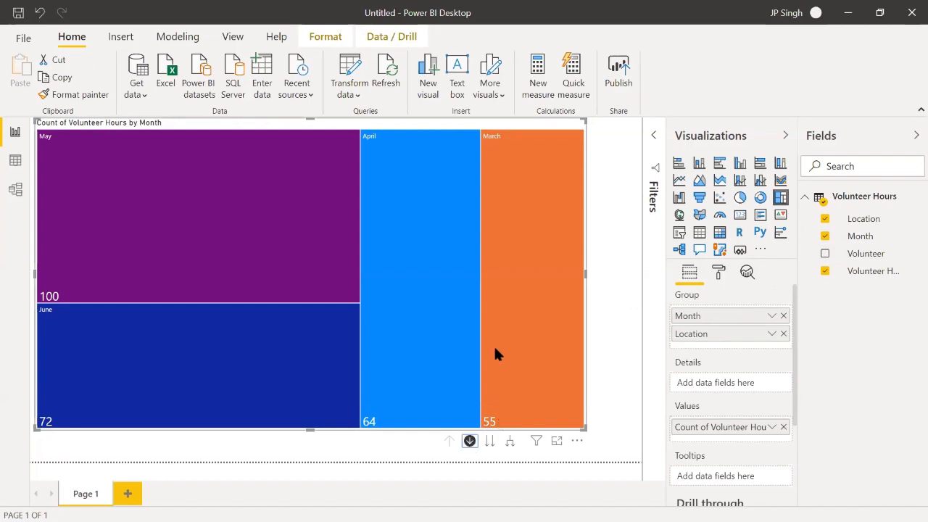
left_click(449, 299)
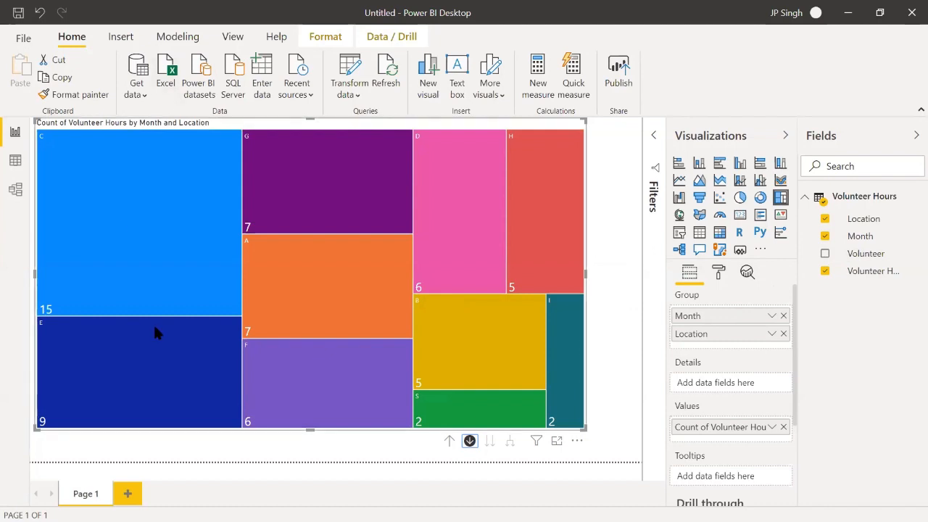
mouse_move(185, 324)
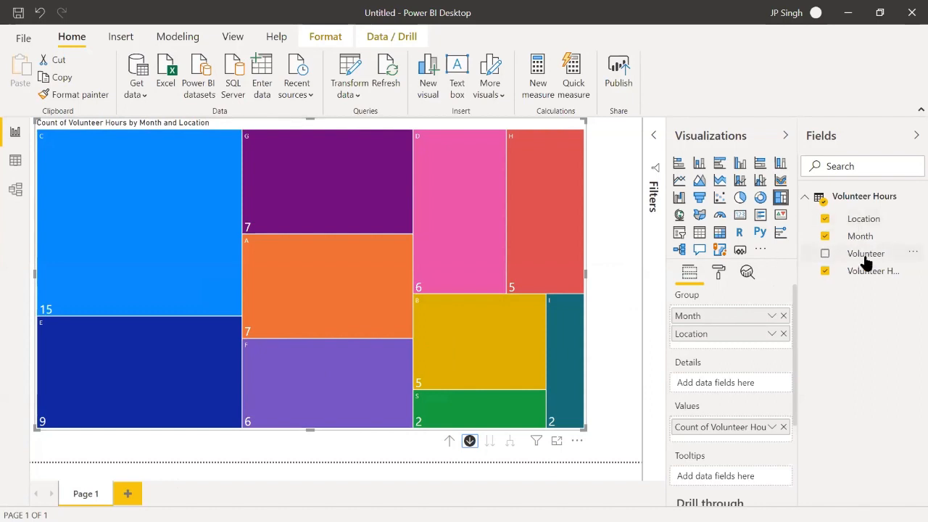
- Add Volunteer as the third Group level below Location and drill into location A
left_click_drag(862, 263, 718, 343)
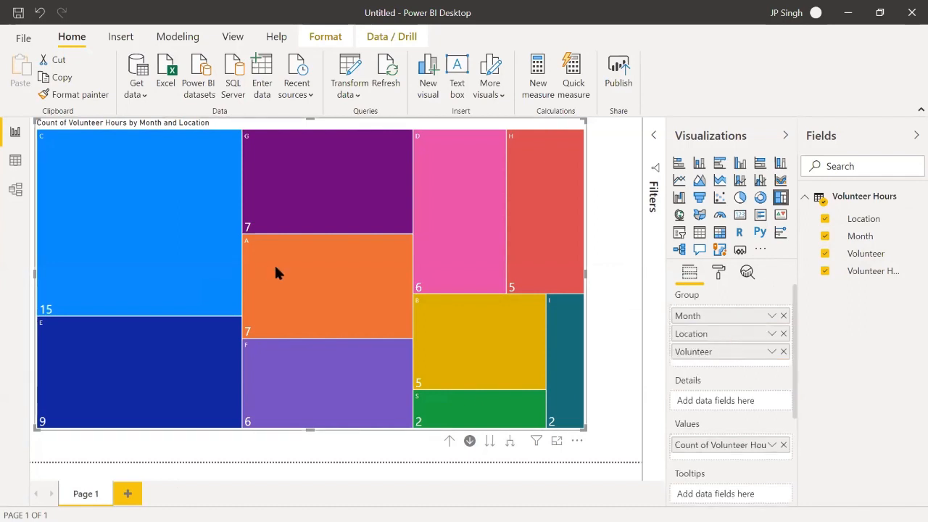
left_click(293, 271)
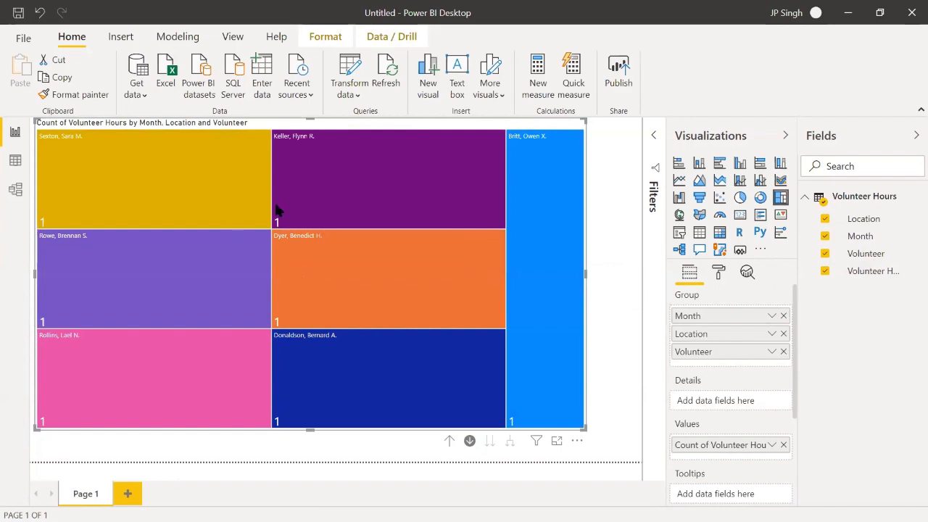
- Set the text size of the treemap's category labels to 17 pt and collapse their settings
left_click(718, 274)
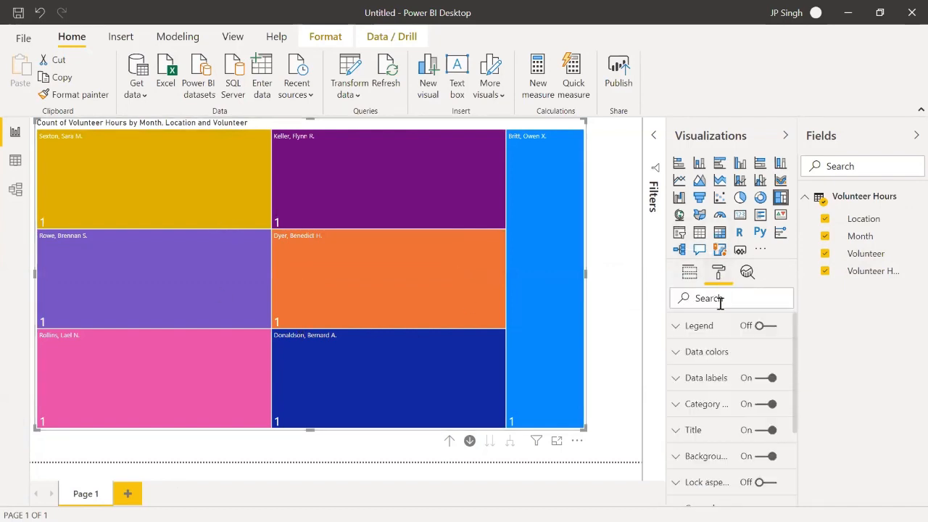
left_click(686, 407)
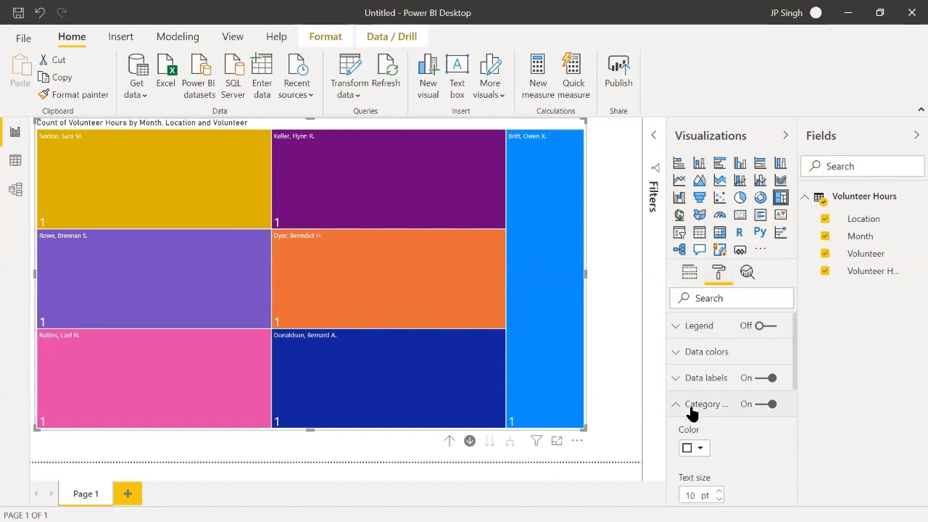
left_click(718, 491)
left_click(718, 492)
left_click(718, 491)
left_click(719, 492)
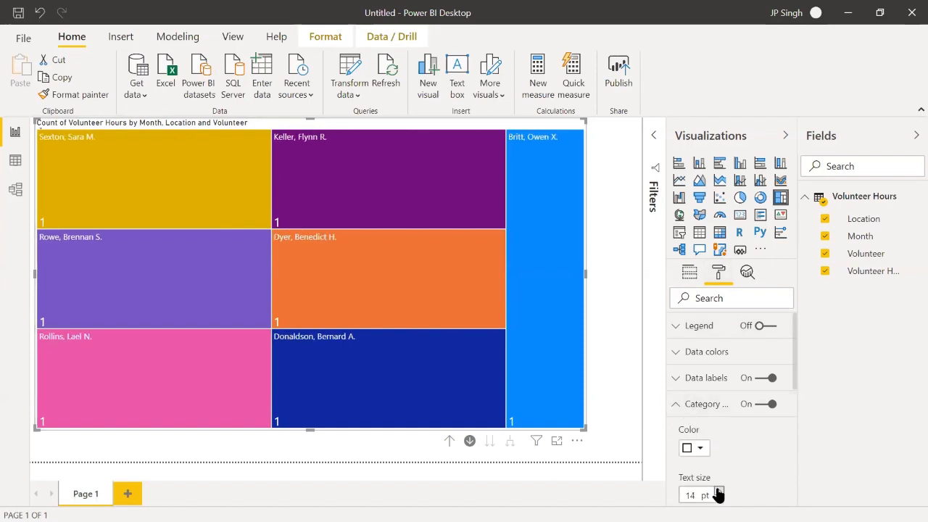
left_click(718, 492)
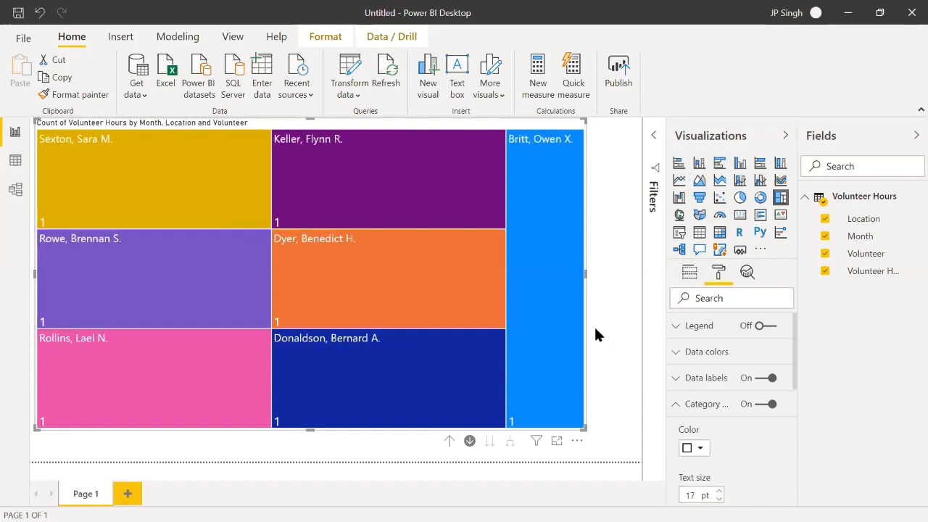
left_click(674, 404)
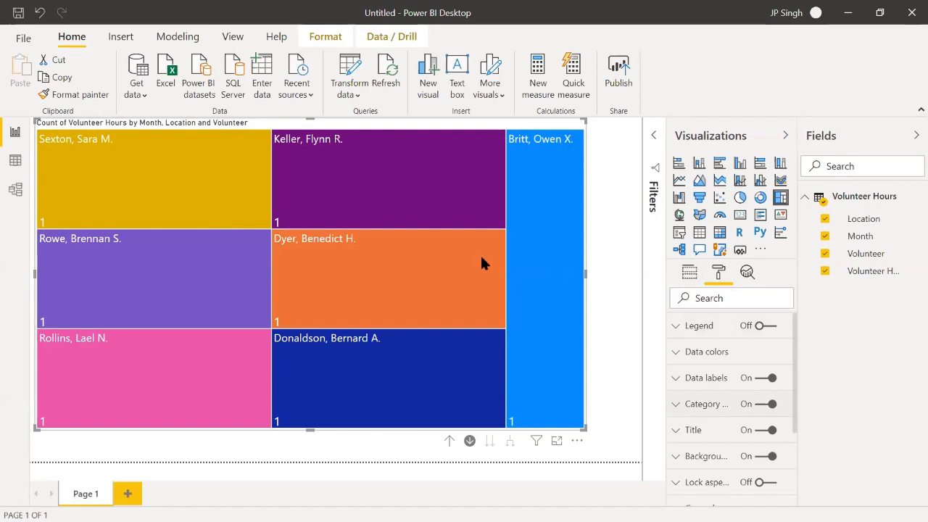
- Show the Volunteer Hours table in Data view and bring up the commands available for it
mouse_move(484, 262)
left_click(15, 161)
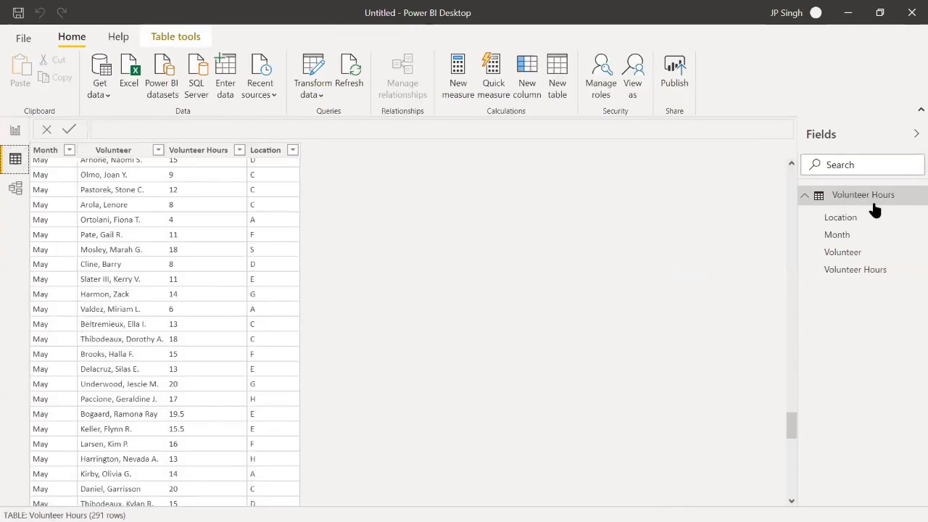
mouse_move(846, 206)
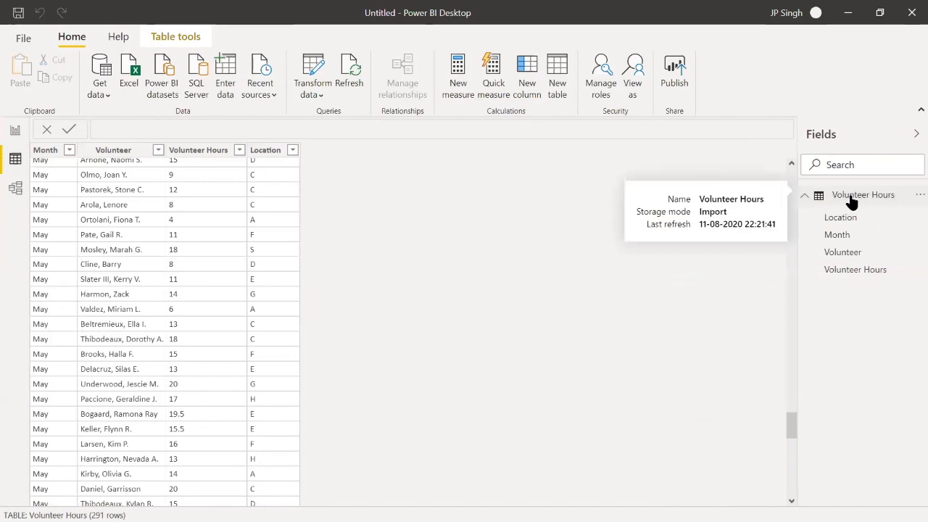
right_click(849, 204)
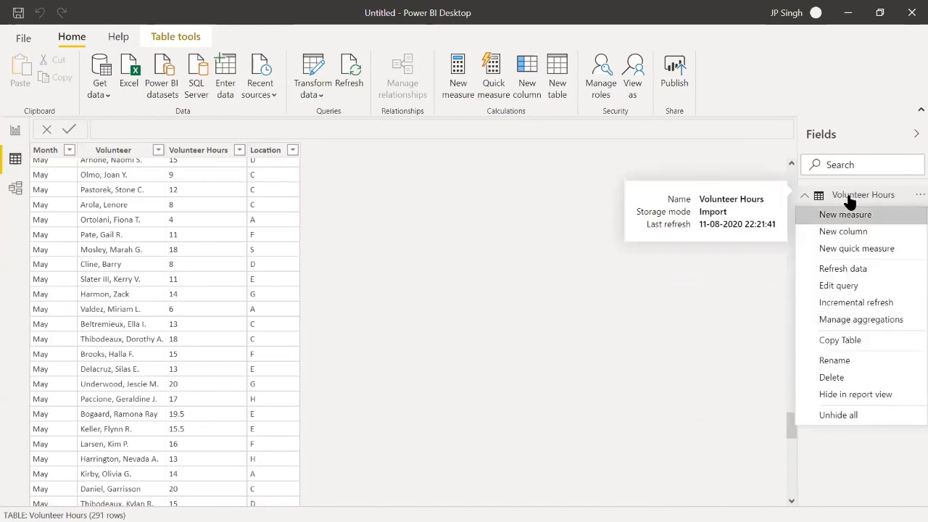
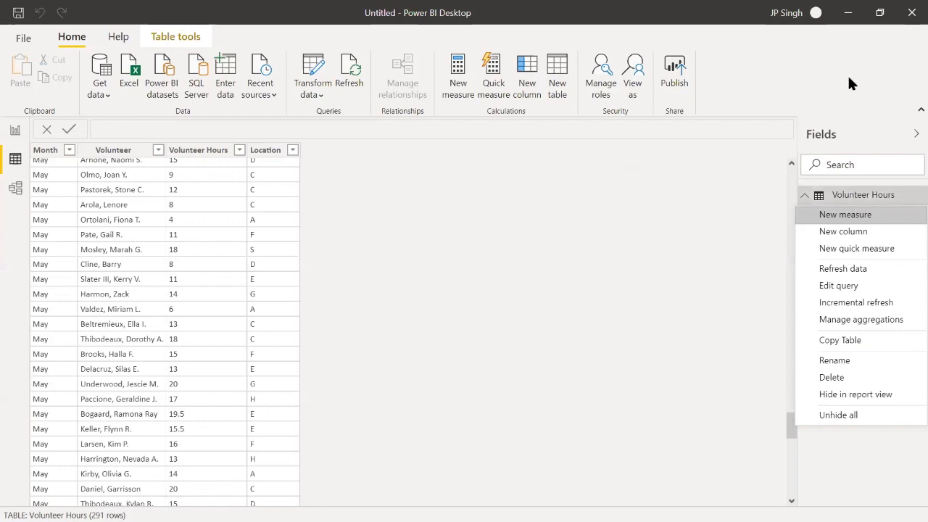
- Close Power BI Desktop without saving the changes and close the 22 Consolidated folder window
left_click(911, 12)
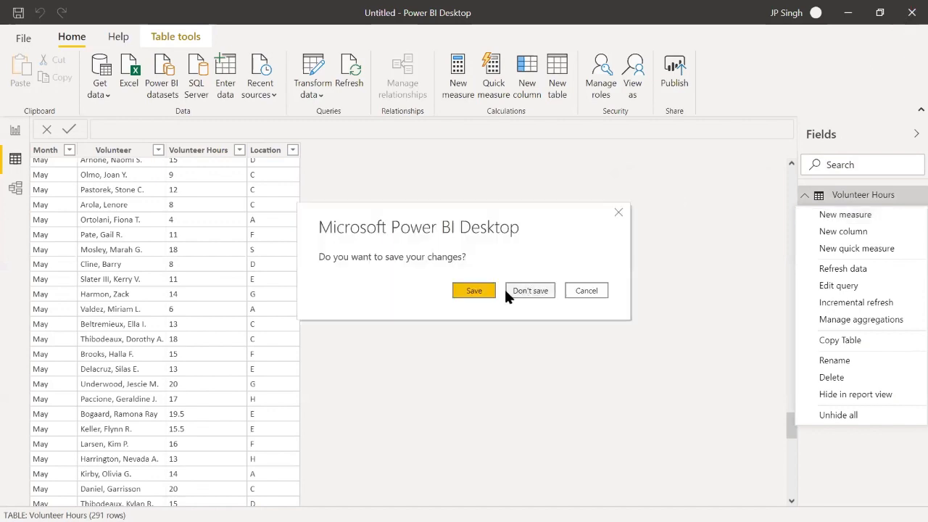
left_click(520, 287)
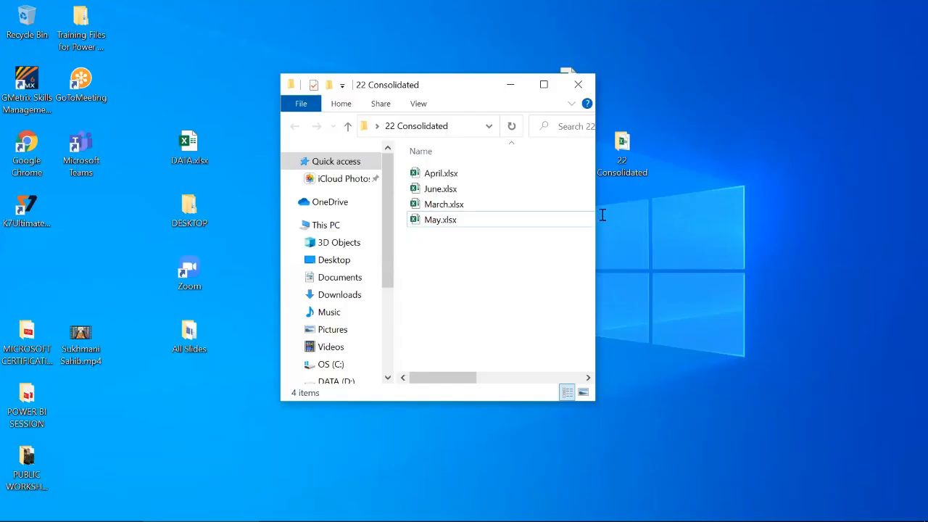
left_click(584, 90)
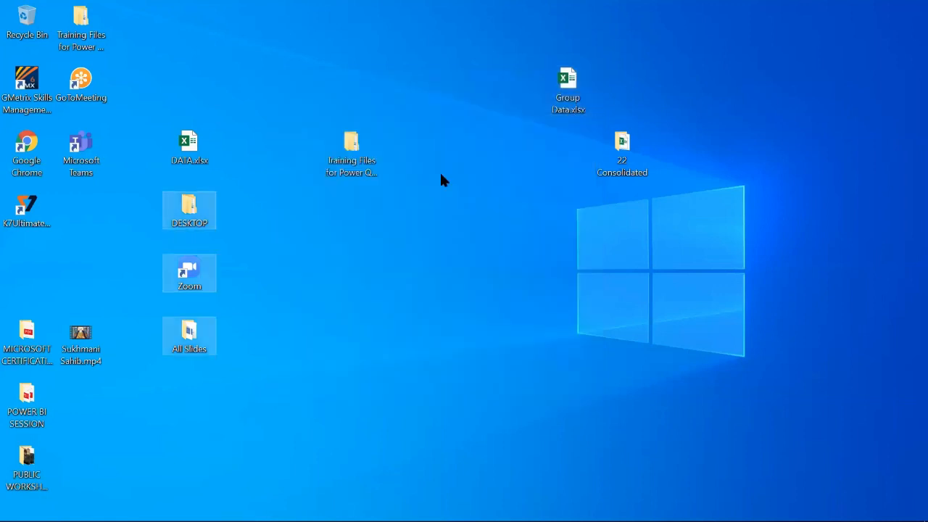
- Open the Training Files for Power Query - Copy folder from the desktop, maximize its window and go into 24 Merging Reports
left_click(347, 159)
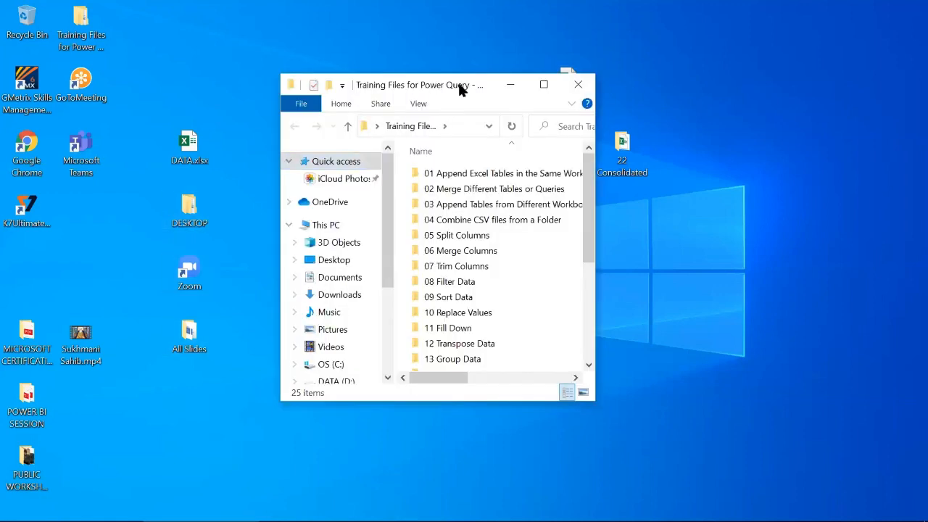
double_click(459, 85)
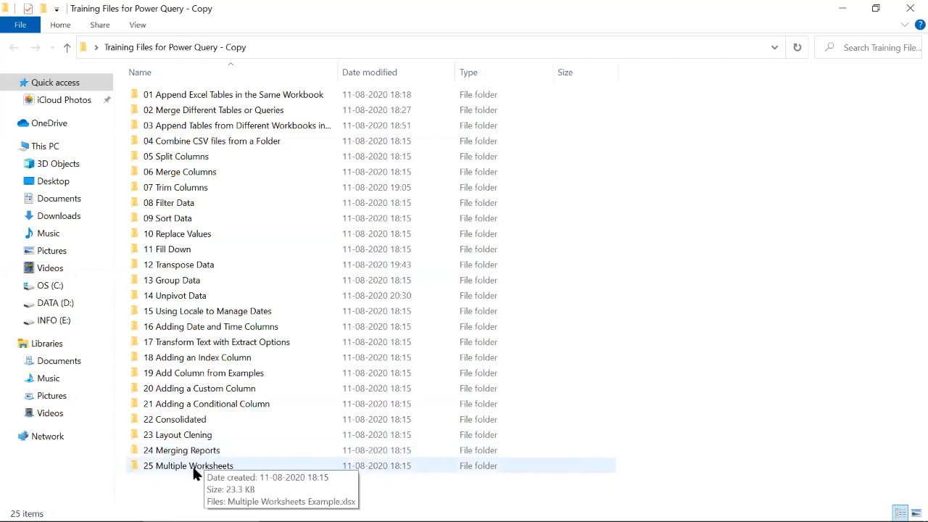
double_click(195, 434)
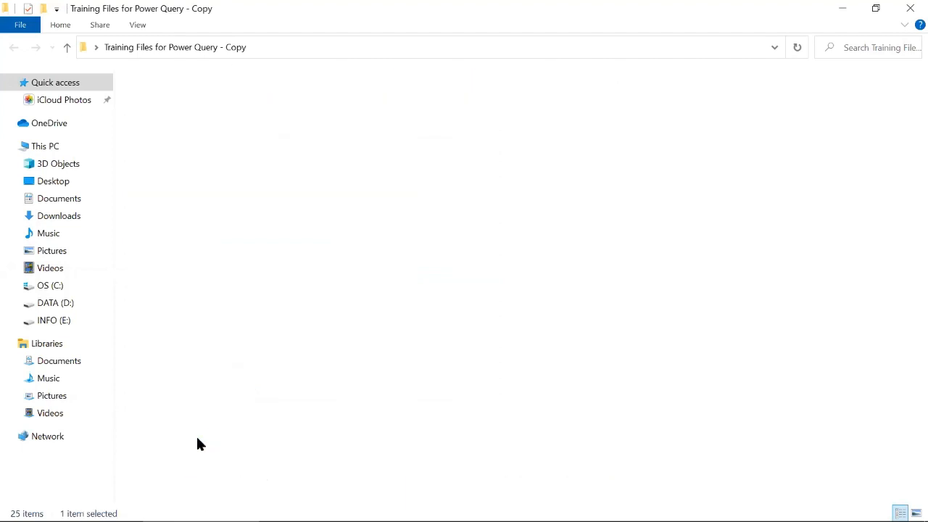
left_click(16, 48)
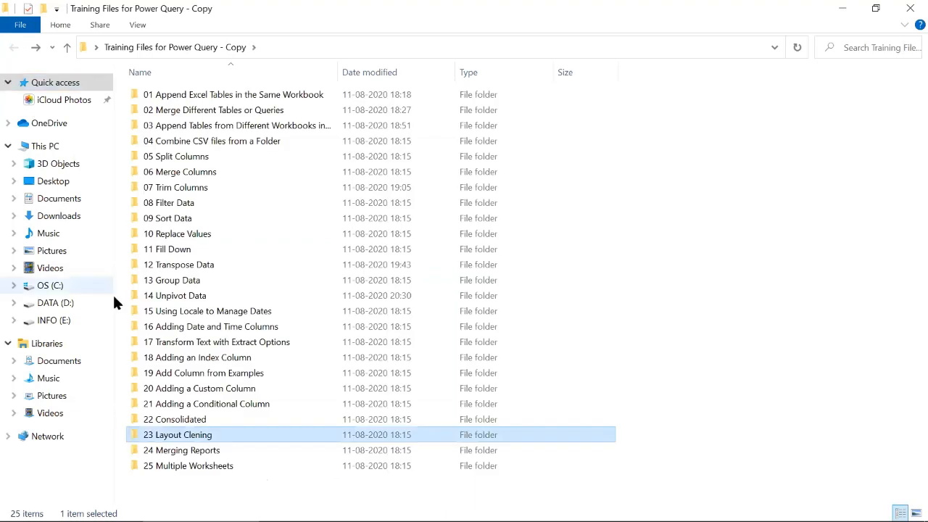
left_click(194, 452)
double_click(194, 452)
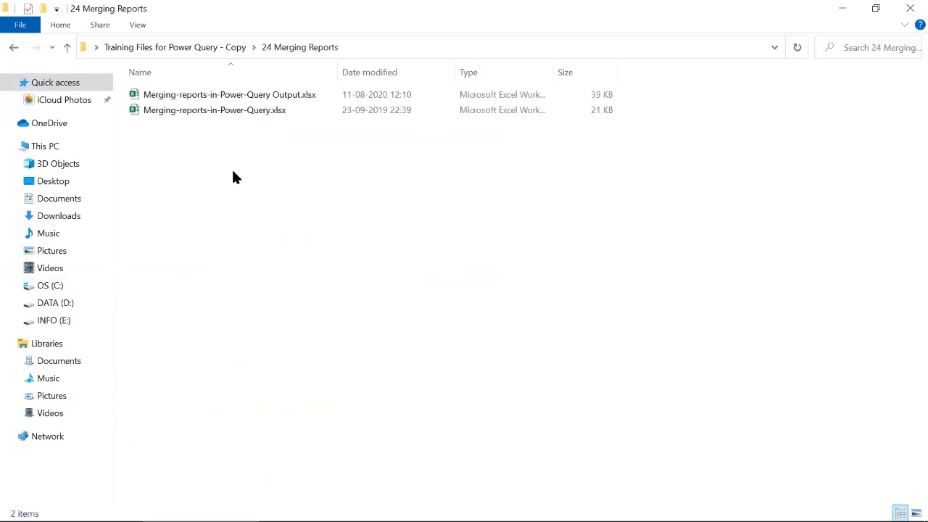
- Open Merging-reports-in-Power-Query.xlsx in Excel, show the Venues sheet and enable editing
double_click(219, 116)
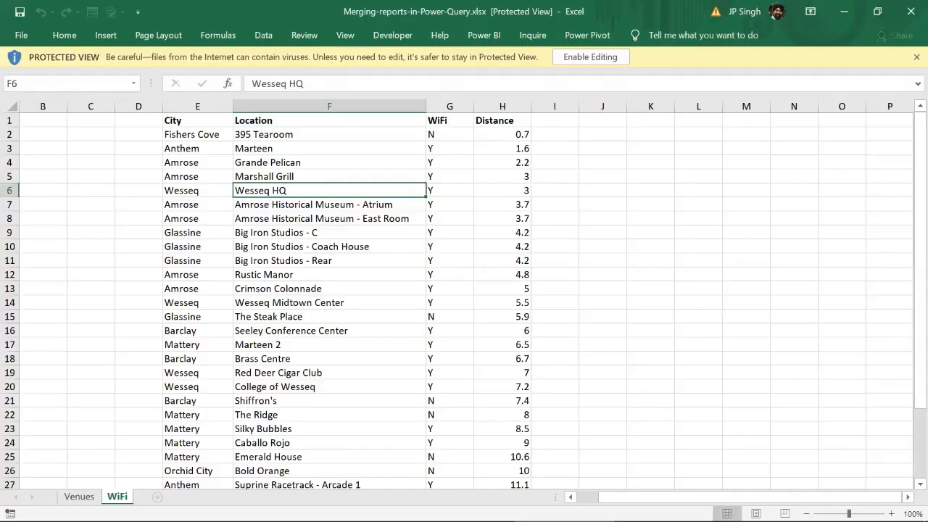
left_click(79, 496)
left_click(573, 58)
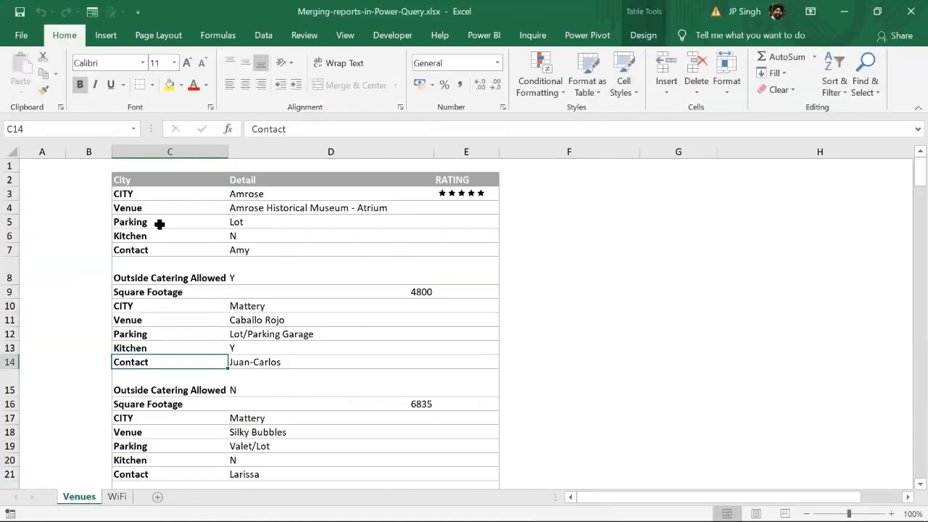
- Examine how the Venues sheet stacks each venue's attributes and details, starting with the first record in C3:E9
left_click_drag(145, 196, 157, 252)
left_click(271, 200)
left_click_drag(270, 200, 260, 268)
left_click_drag(173, 194, 463, 297)
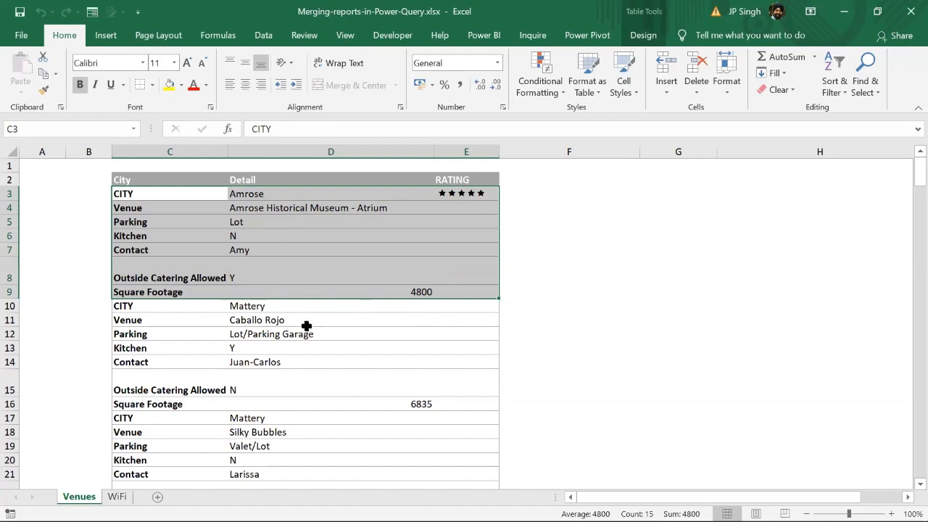
scroll(306, 326, "down", 2)
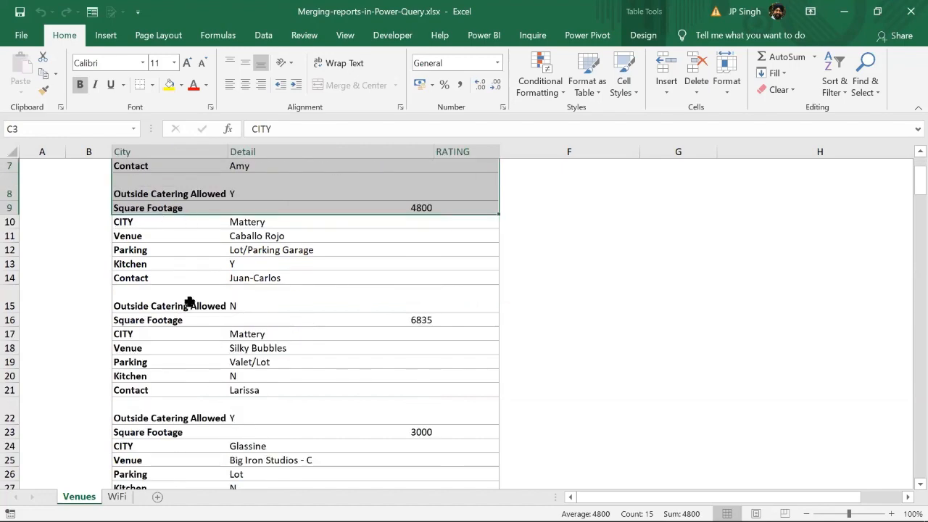
scroll(187, 301, "up", 2)
scroll(191, 332, "down", 7)
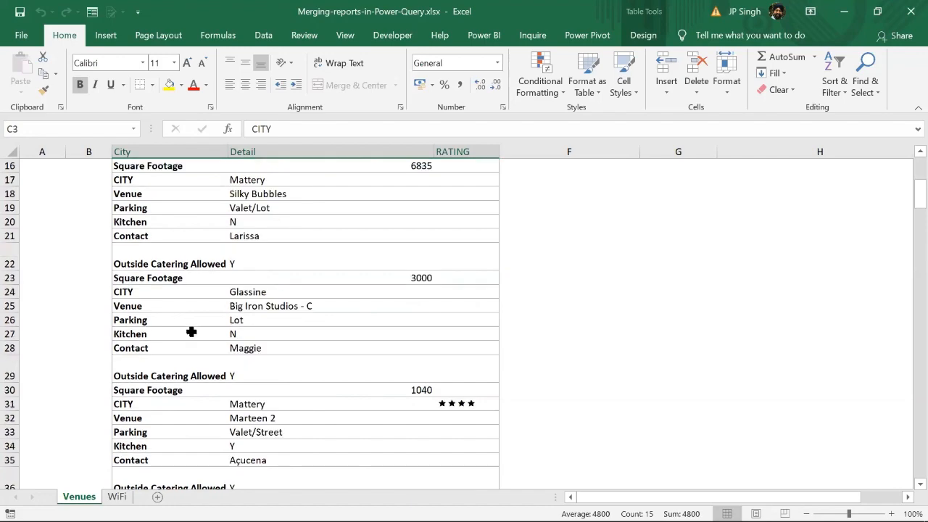
scroll(191, 332, "down", 8)
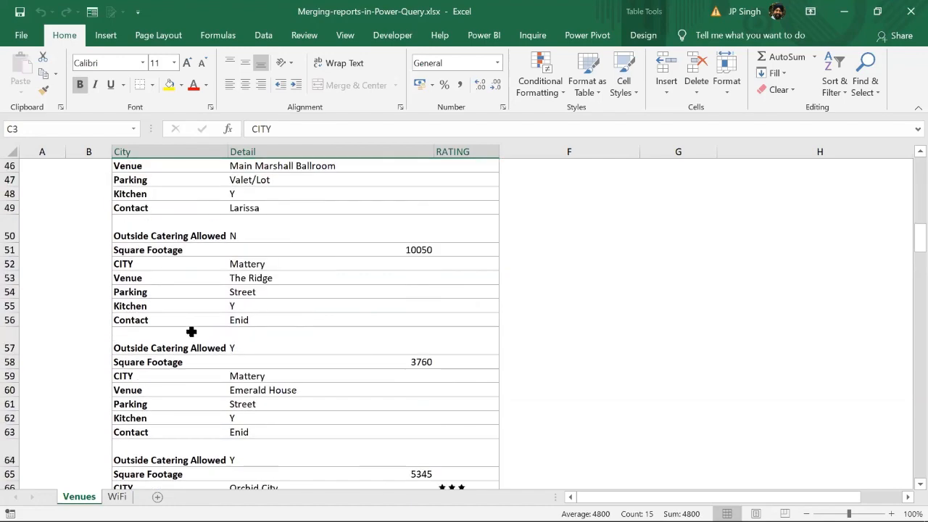
scroll(190, 332, "up", 13)
scroll(191, 333, "up", 2)
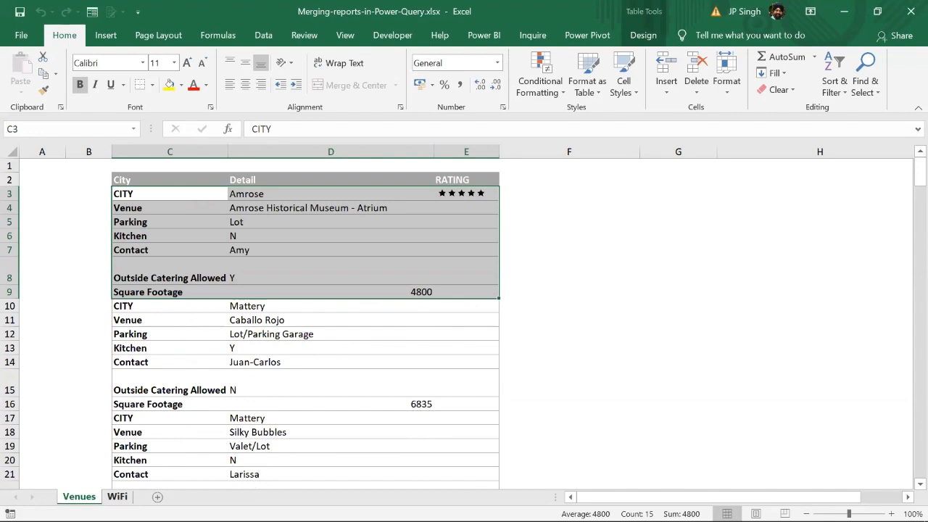
- Examine the WiFi sheet's City, Location, WiFi and Distance columns, using the first record as the example
key("ctrl+Page_Down")
left_click(215, 306)
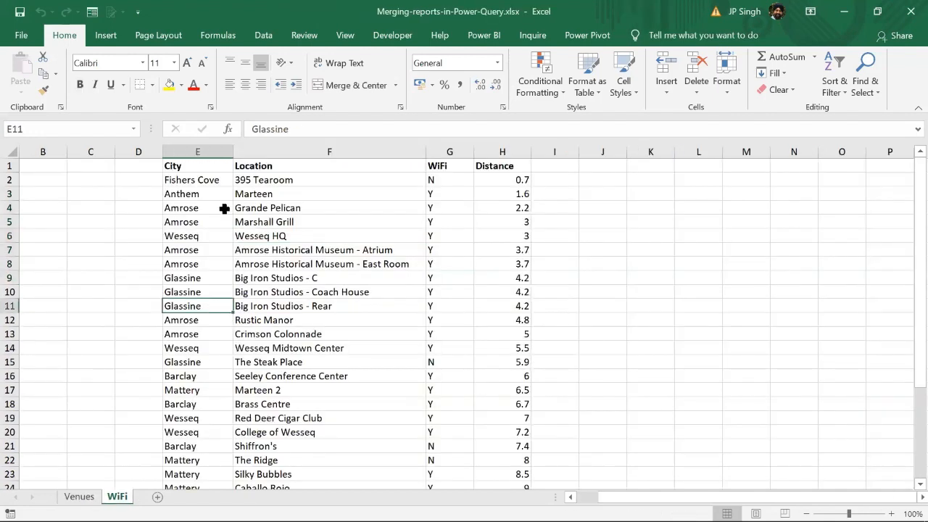
left_click(207, 166)
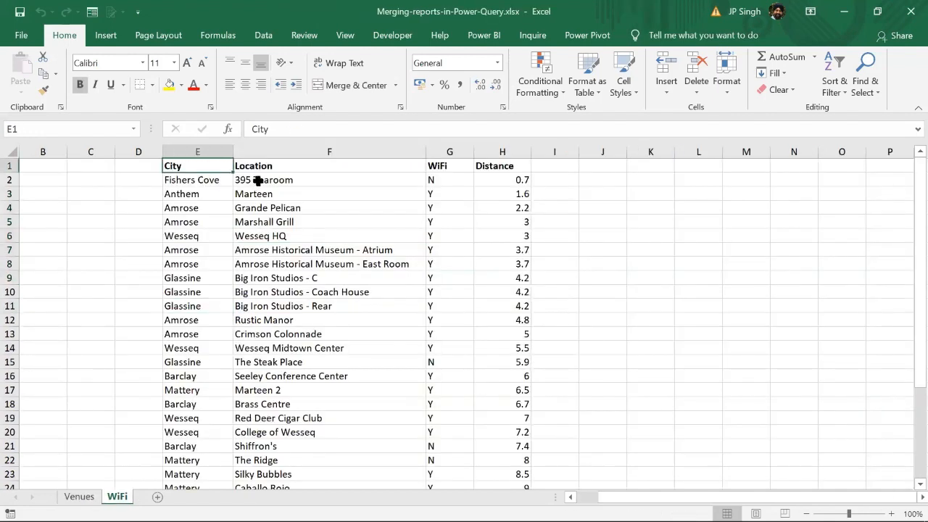
left_click(246, 180)
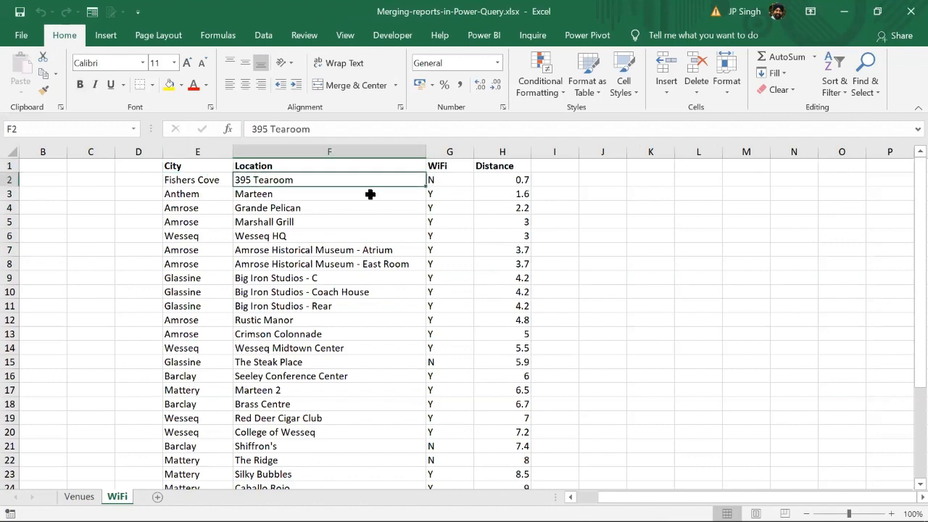
left_click(444, 184)
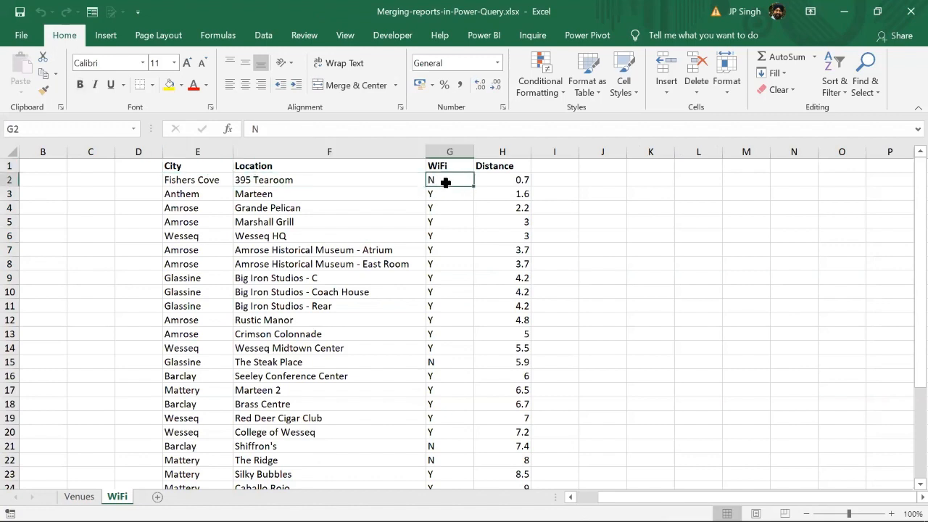
left_click(508, 181)
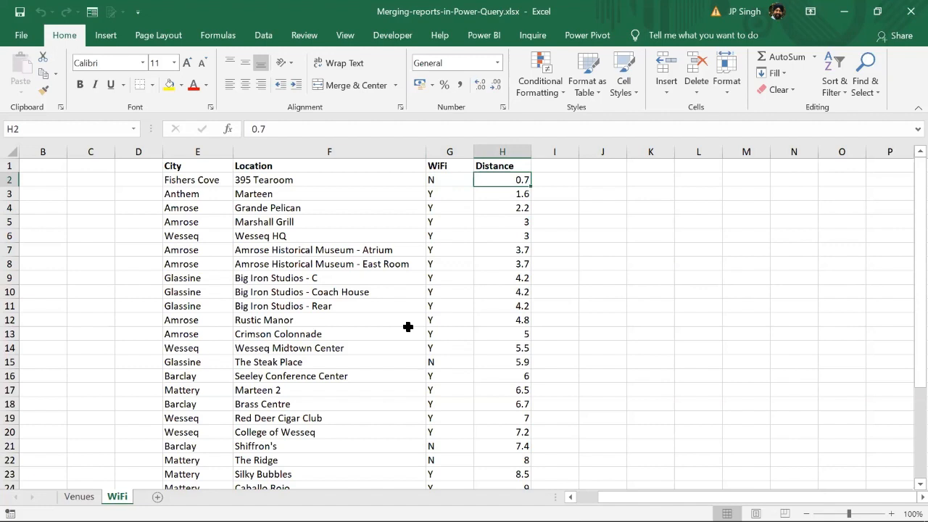
left_click(449, 180)
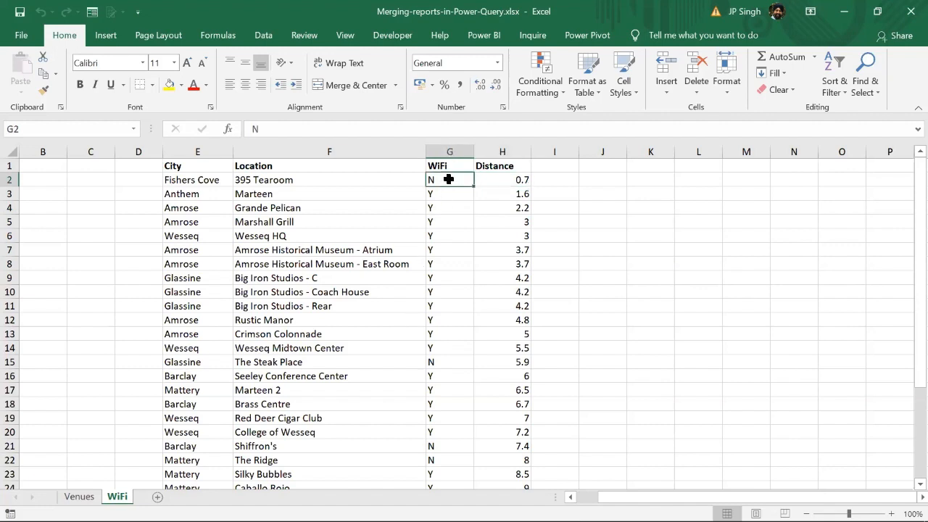
left_click(490, 182)
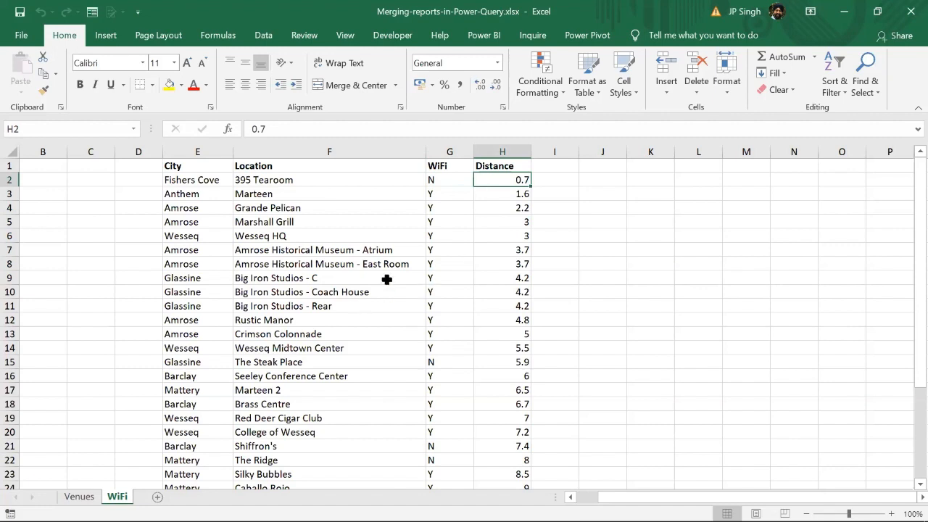
- Minimize the workbook and open Merging-reports-in-Power-Query Output.xlsx from the 24 Merging Reports folder
left_click(844, 12)
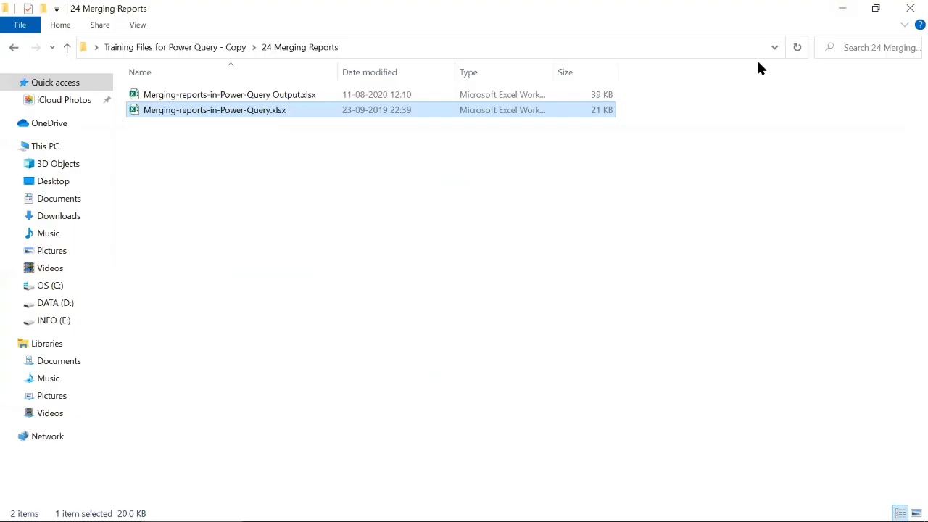
double_click(255, 96)
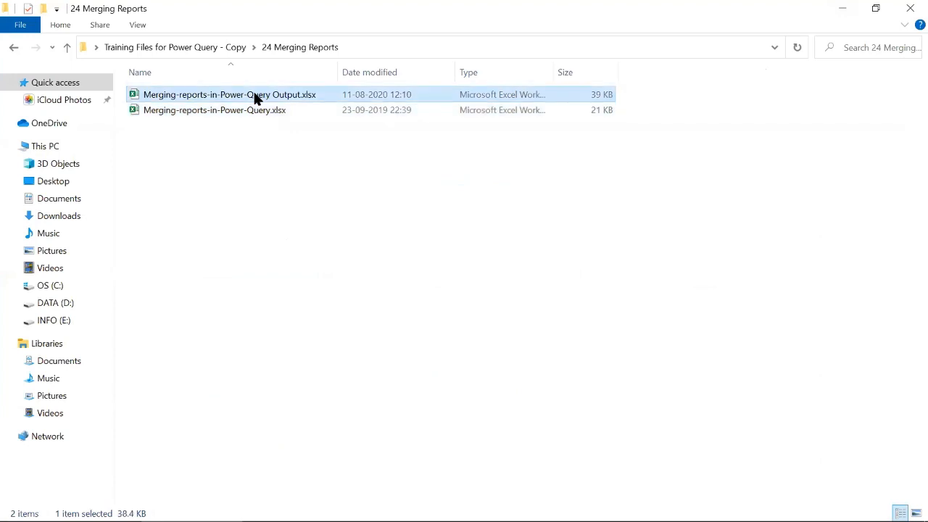